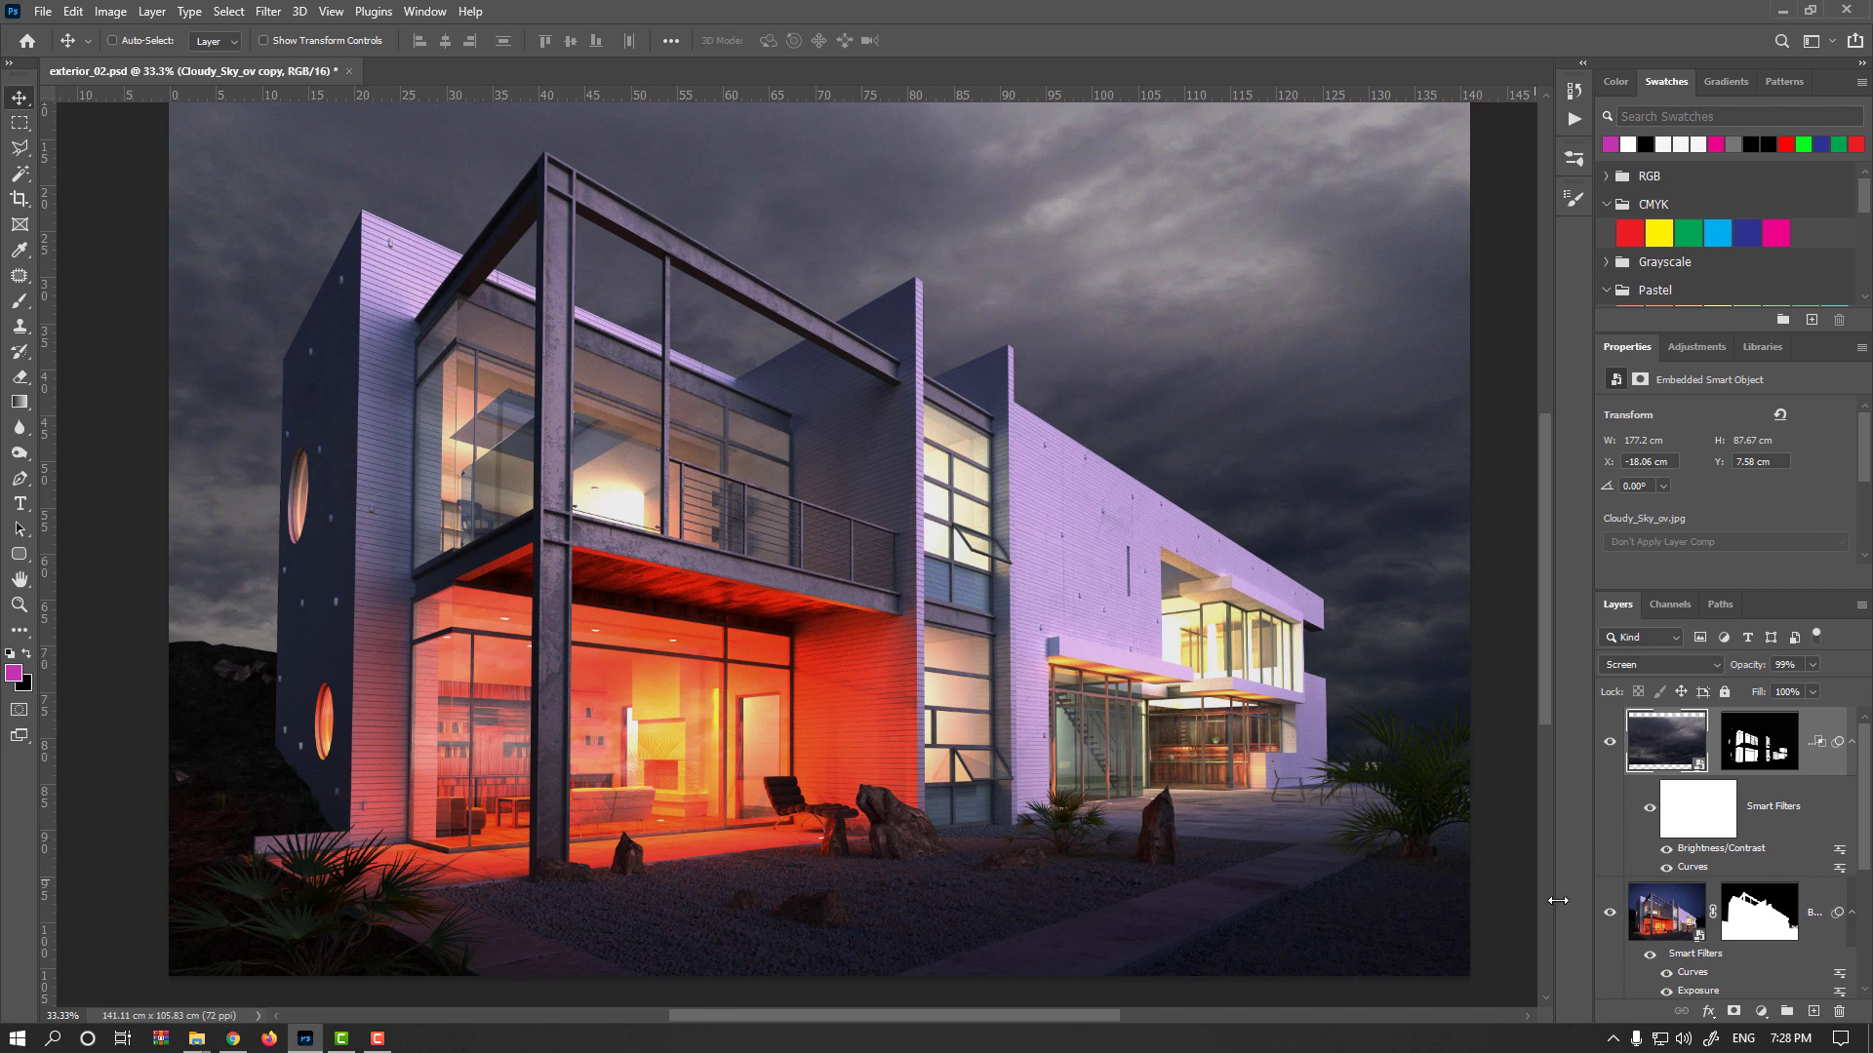
Step: On a new layer, select a rectangle about 48 by 33 cm over the roof and sky and fill it with white
{"action": "left_click", "coordinate": [1812, 1010]}
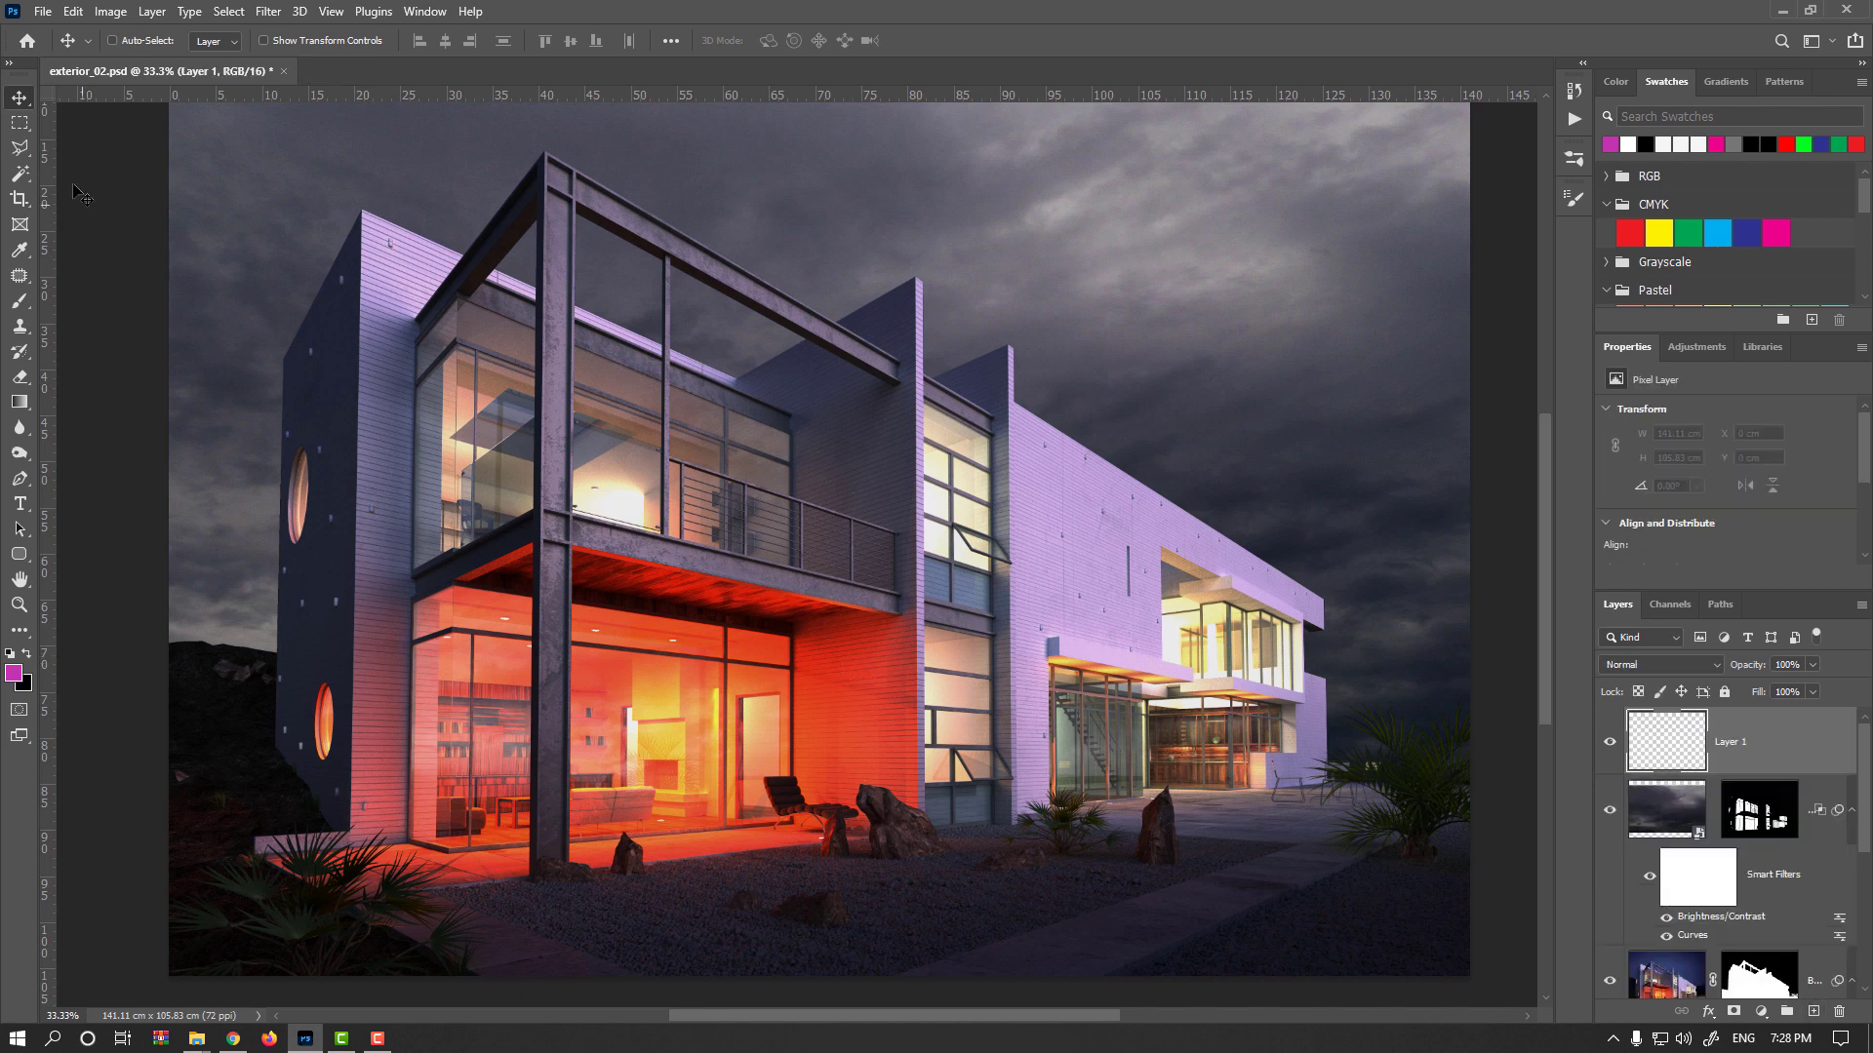
{"action": "left_click", "coordinate": [20, 123]}
{"action": "left_click_drag", "start_coordinate": [740, 218], "coordinate": [1182, 525]}
{"action": "key", "text": "d"}
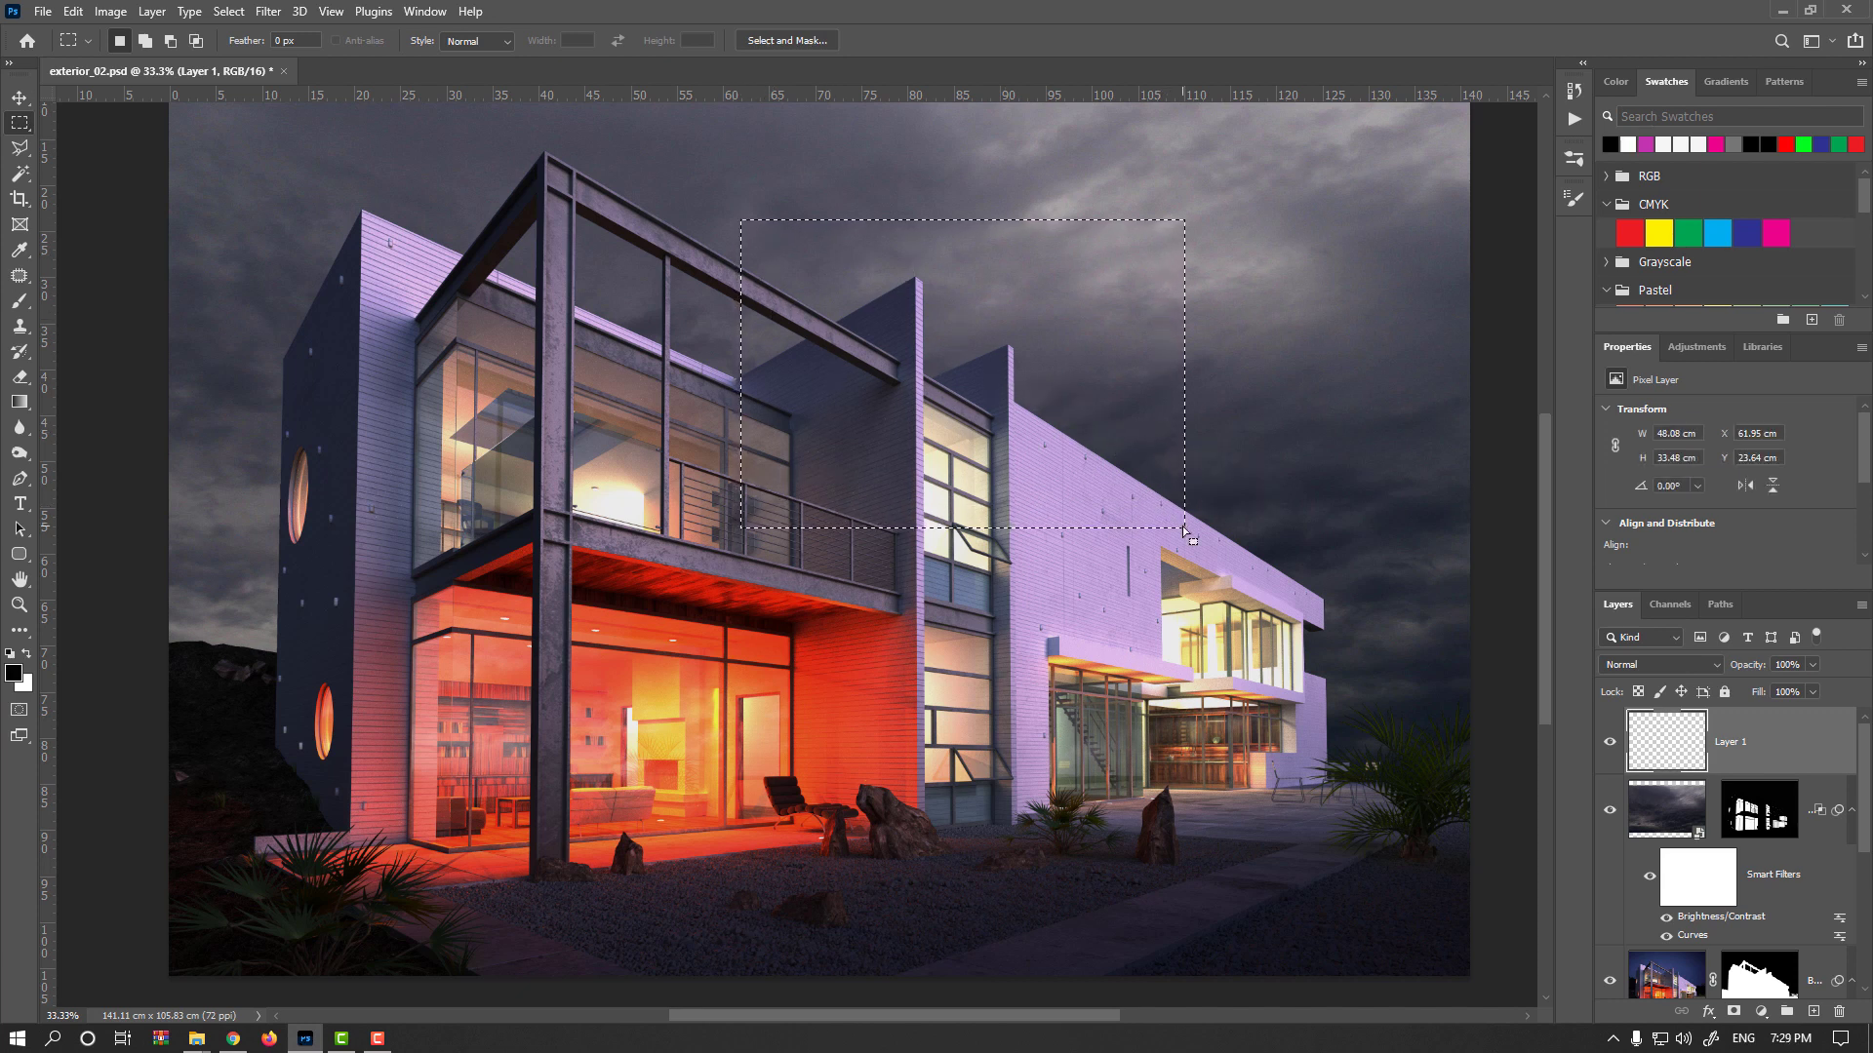
{"action": "key", "text": "ctrl+Delete"}
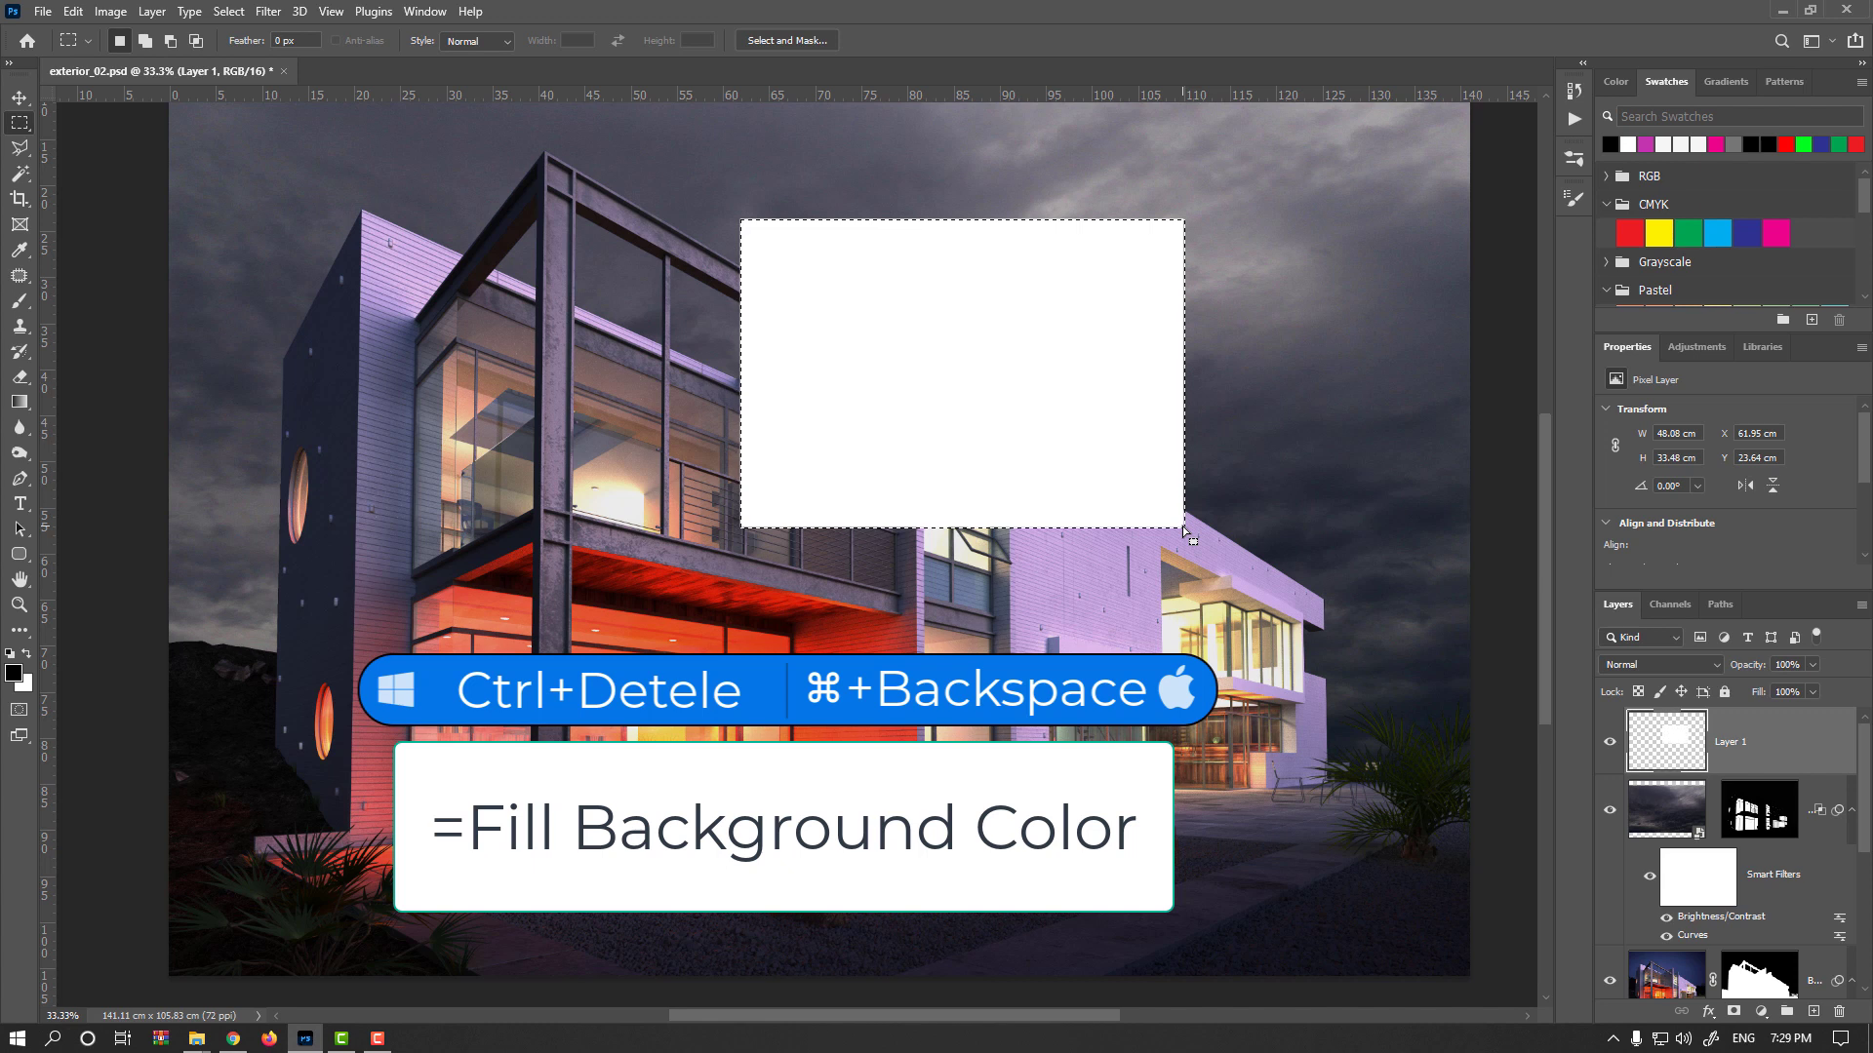
Step: Fill a rectangle about 25 by 12 cm inside the white one with black and shift the layer slightly up and right
{"action": "left_click_drag", "start_coordinate": [848, 314], "coordinate": [1078, 429]}
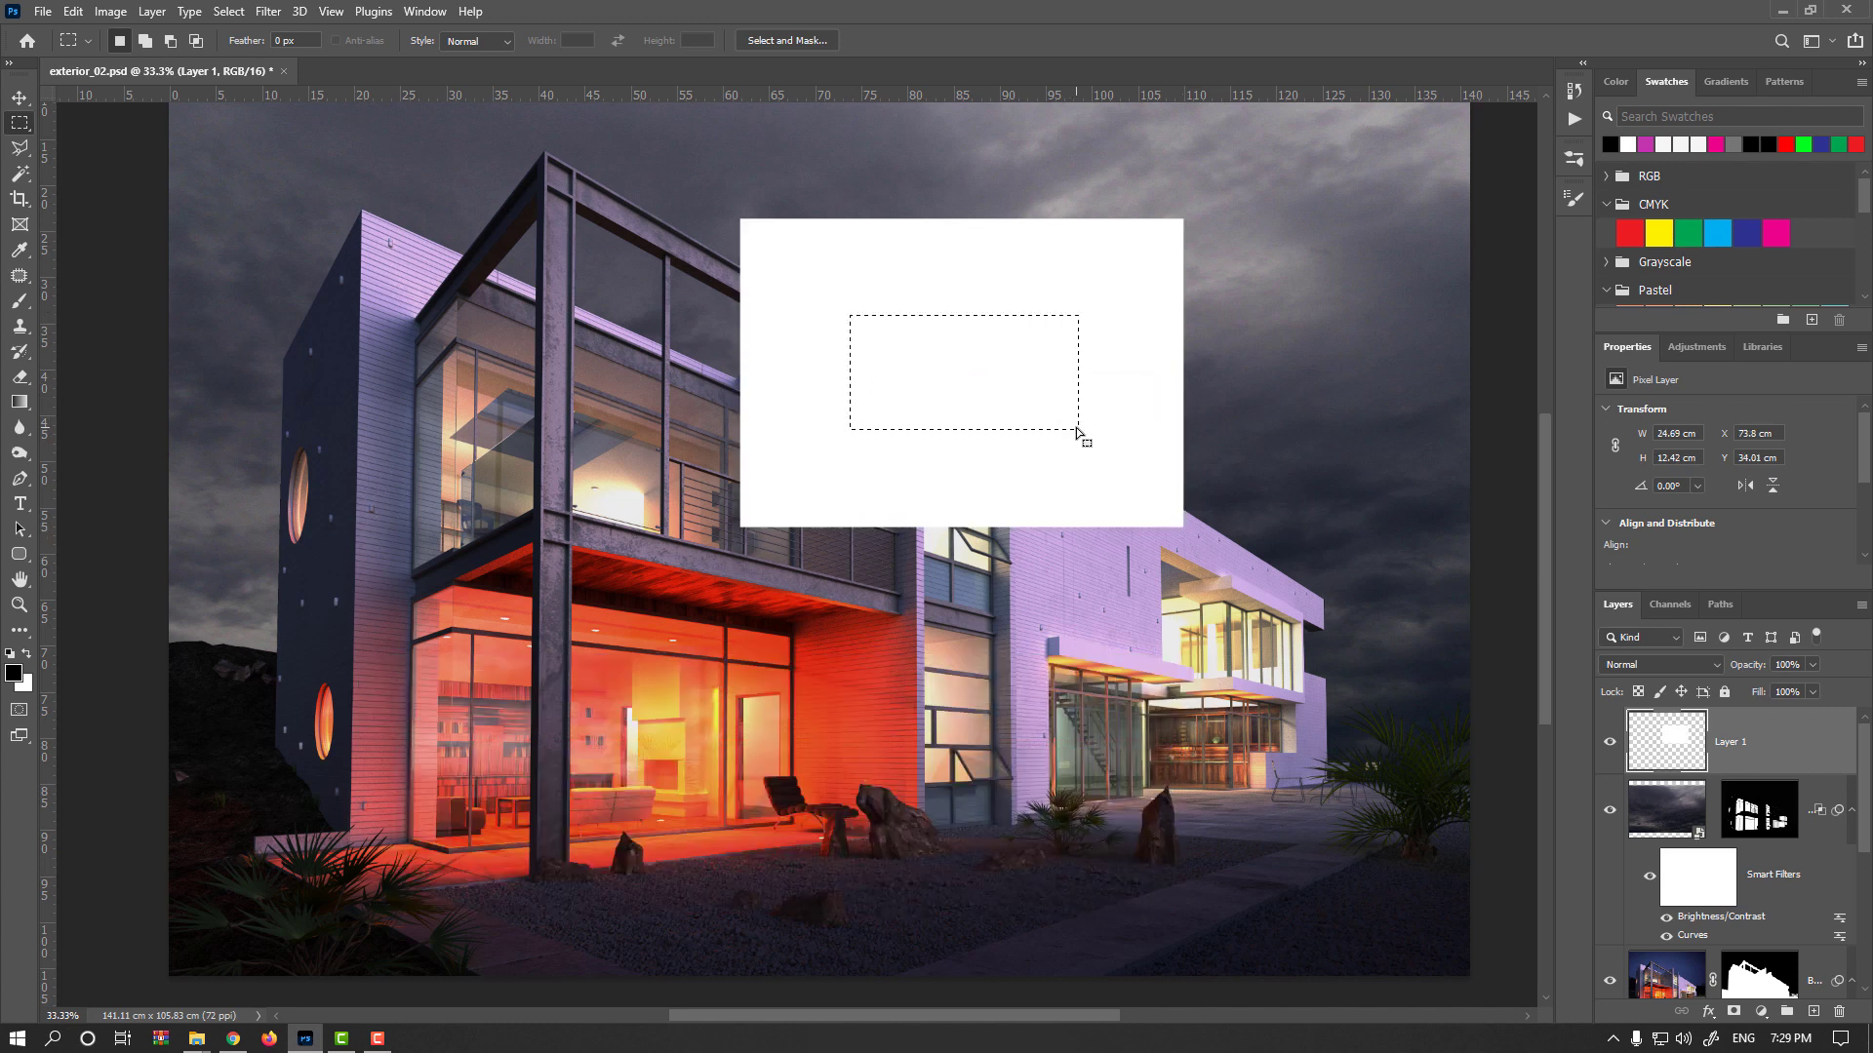
{"action": "key", "text": "alt+Delete"}
{"action": "left_click", "coordinate": [1077, 431]}
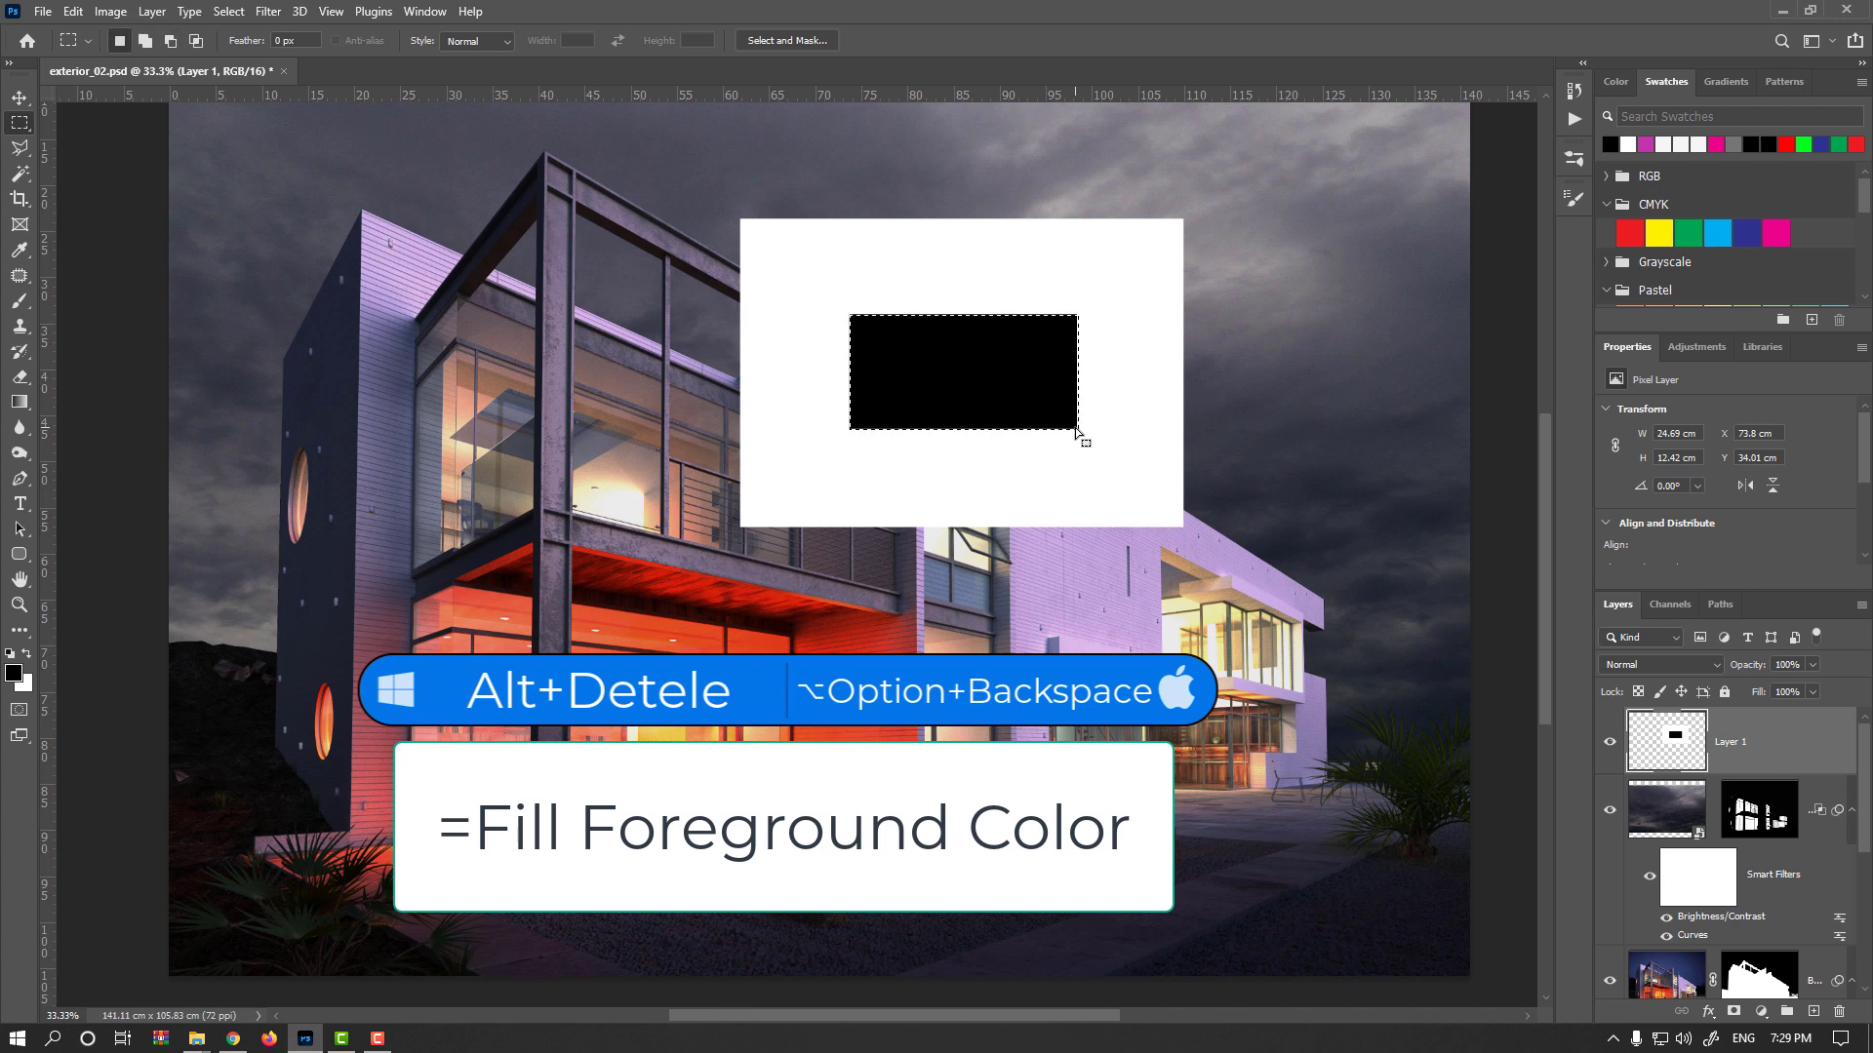
{"action": "left_click", "coordinate": [19, 97]}
{"action": "left_click_drag", "start_coordinate": [989, 401], "coordinate": [1039, 364]}
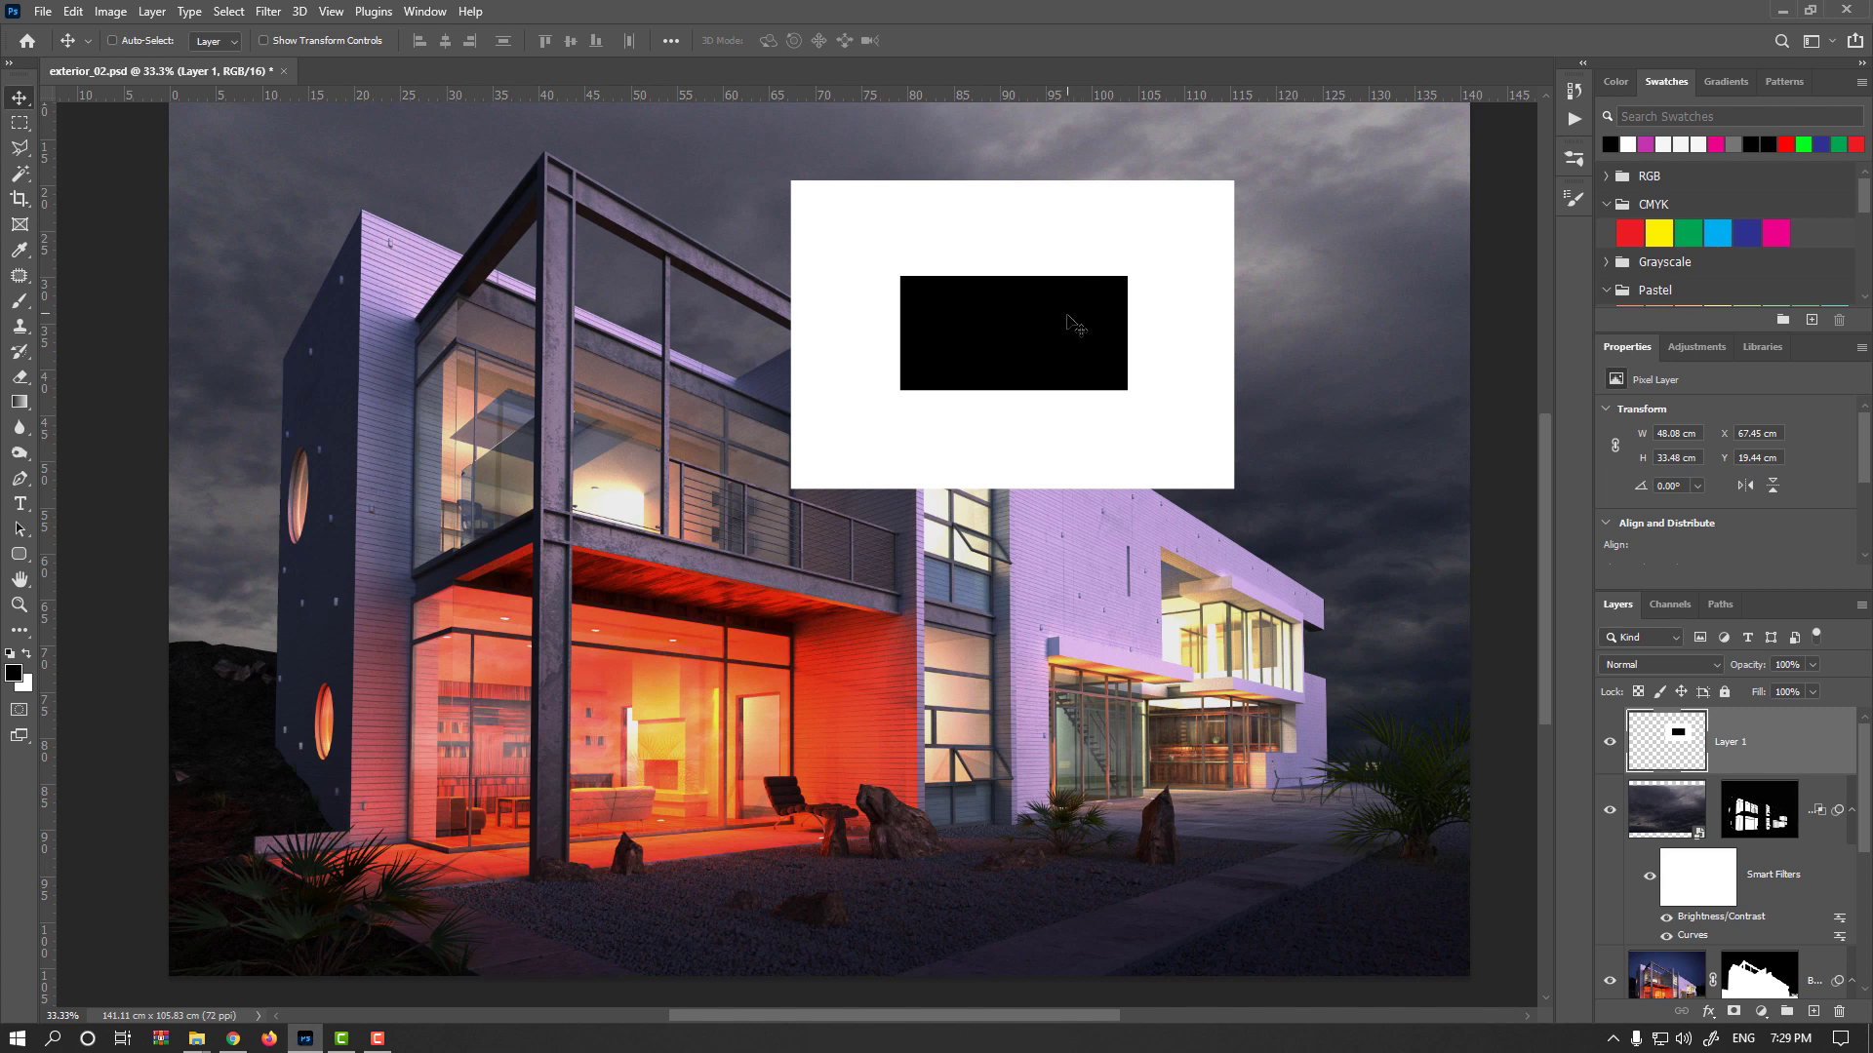
Step: Set the rectangle layer's blend mode to Lighten, then delete the layer
{"action": "left_click", "coordinate": [1716, 667]}
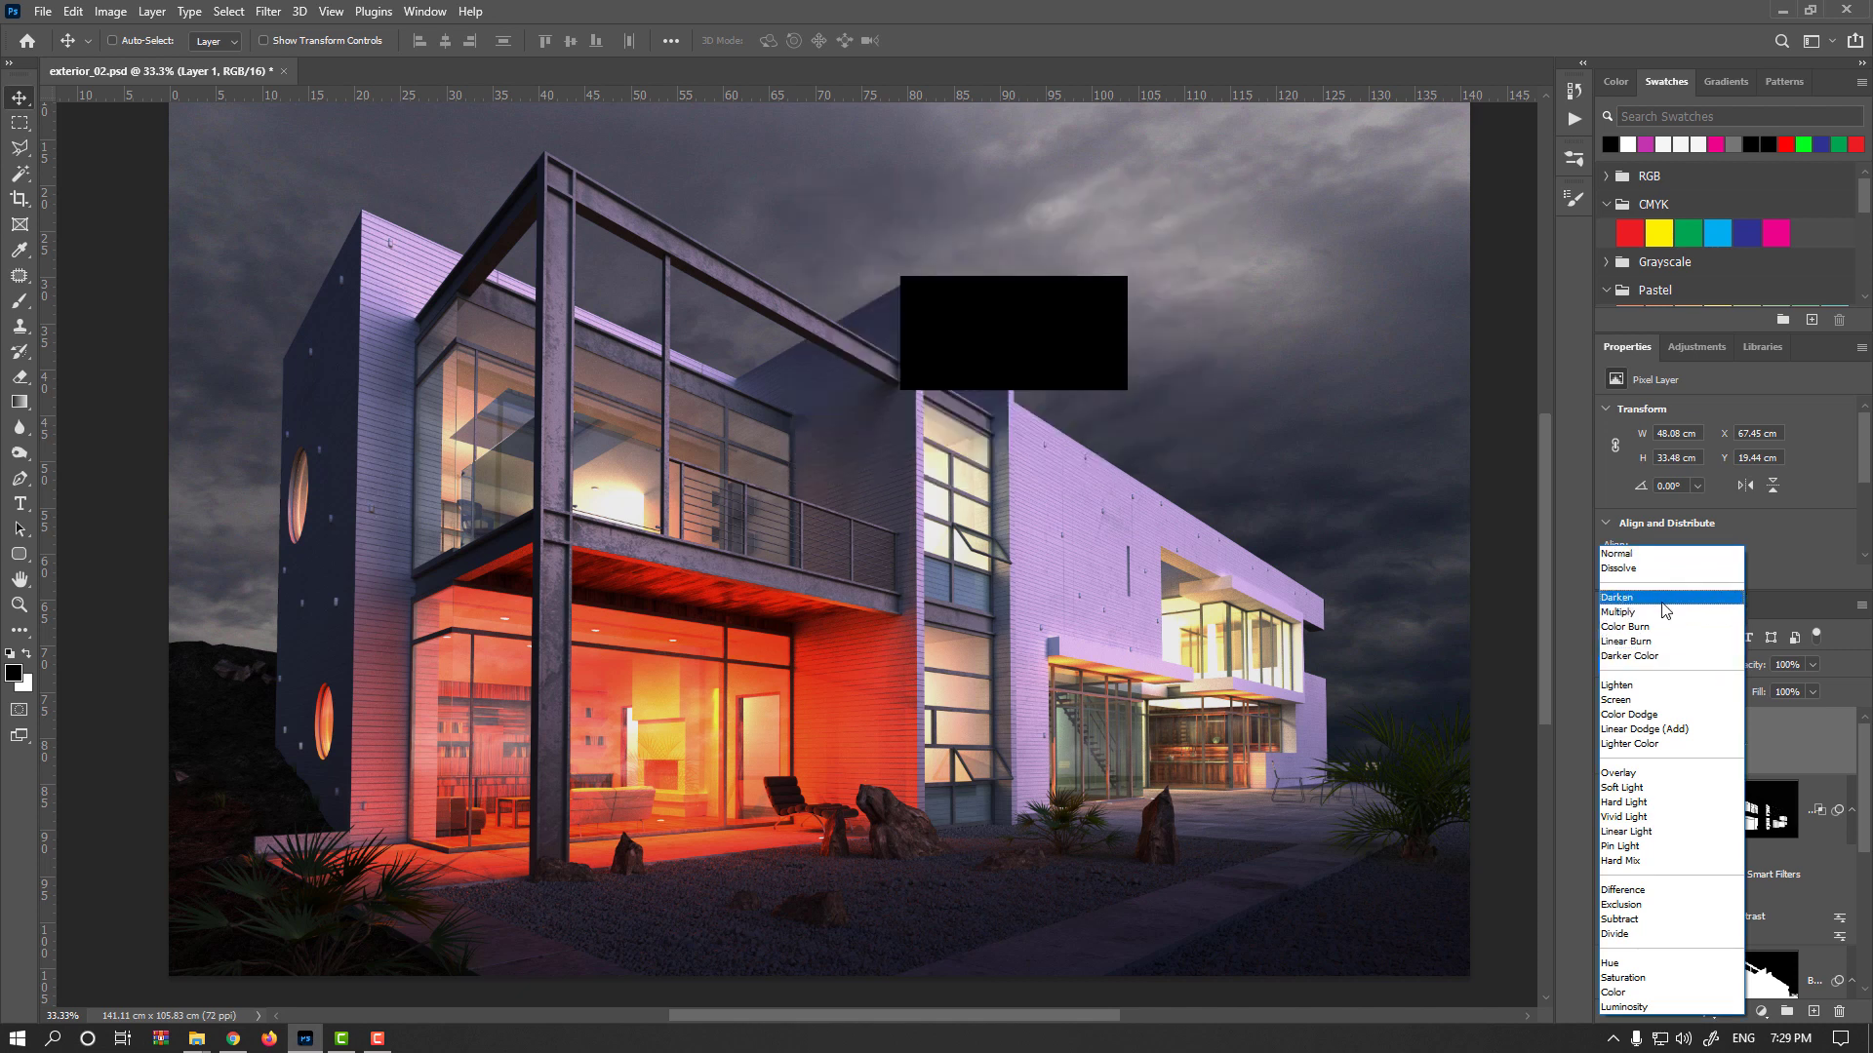
{"action": "left_click", "coordinate": [1682, 689]}
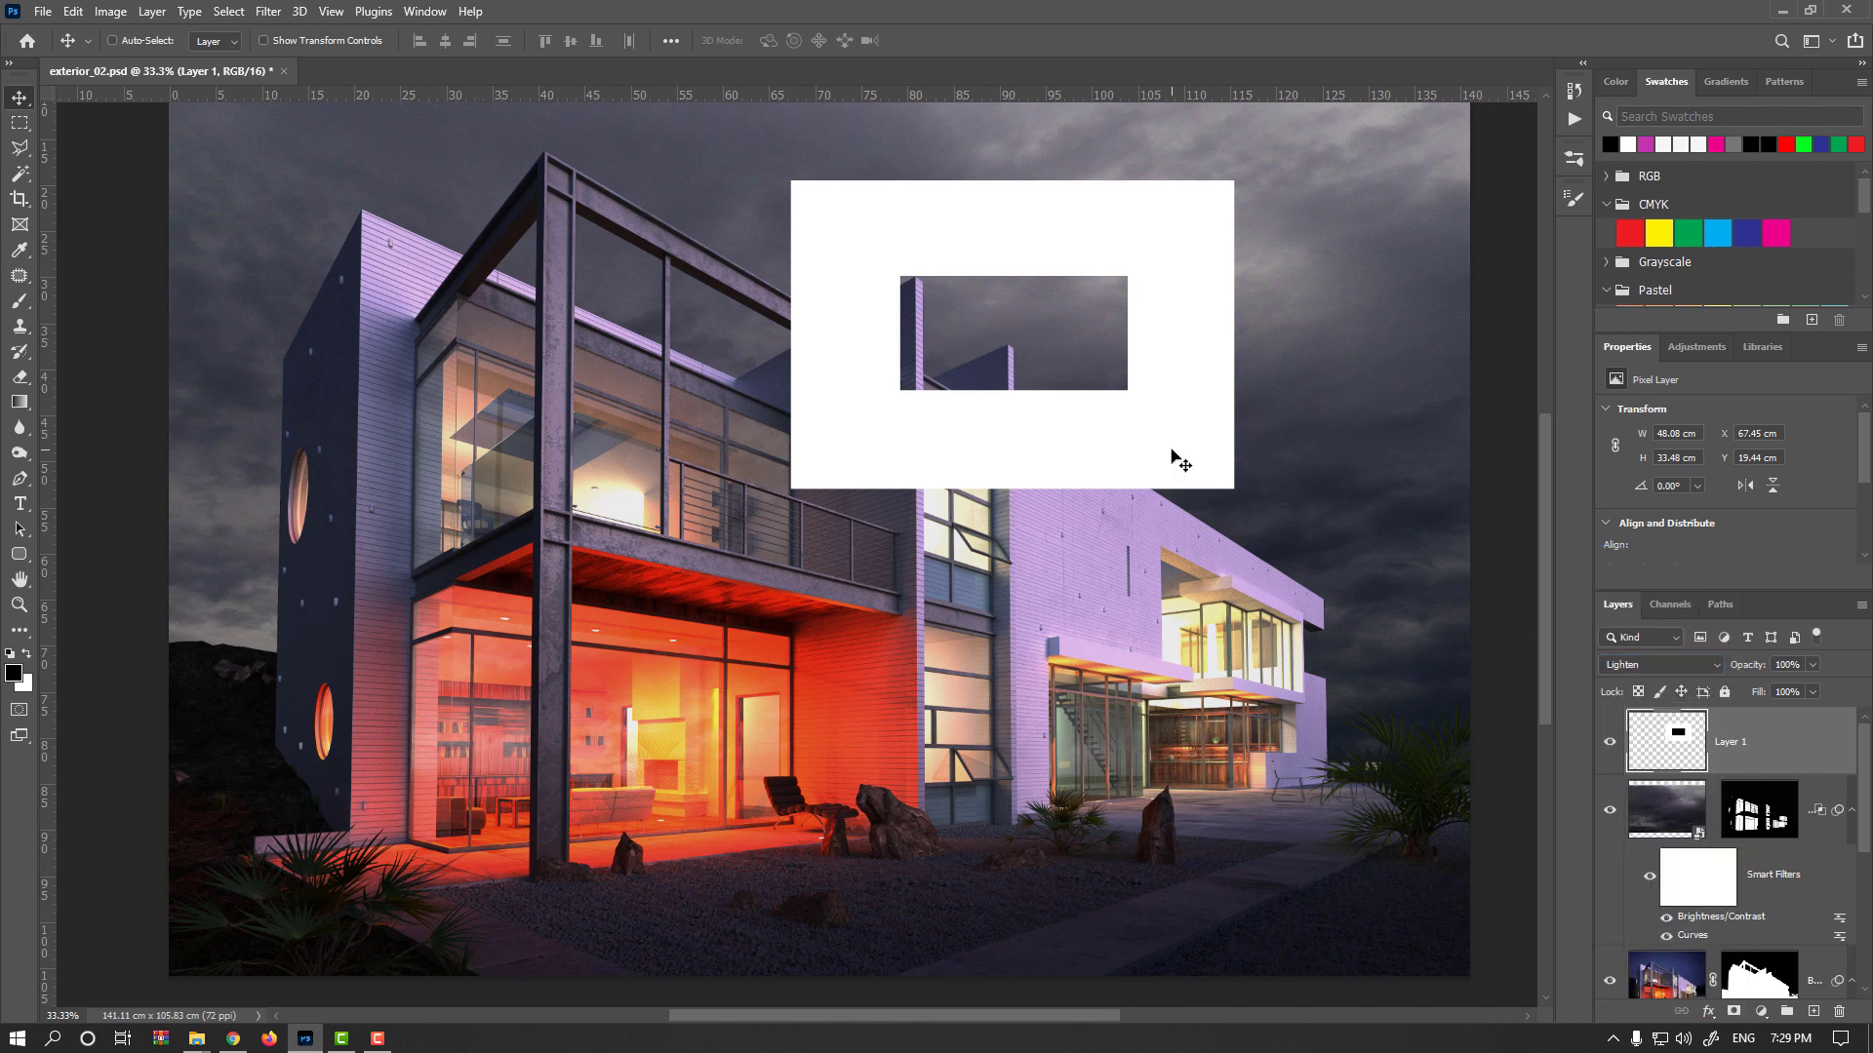
{"action": "key", "text": "Delete"}
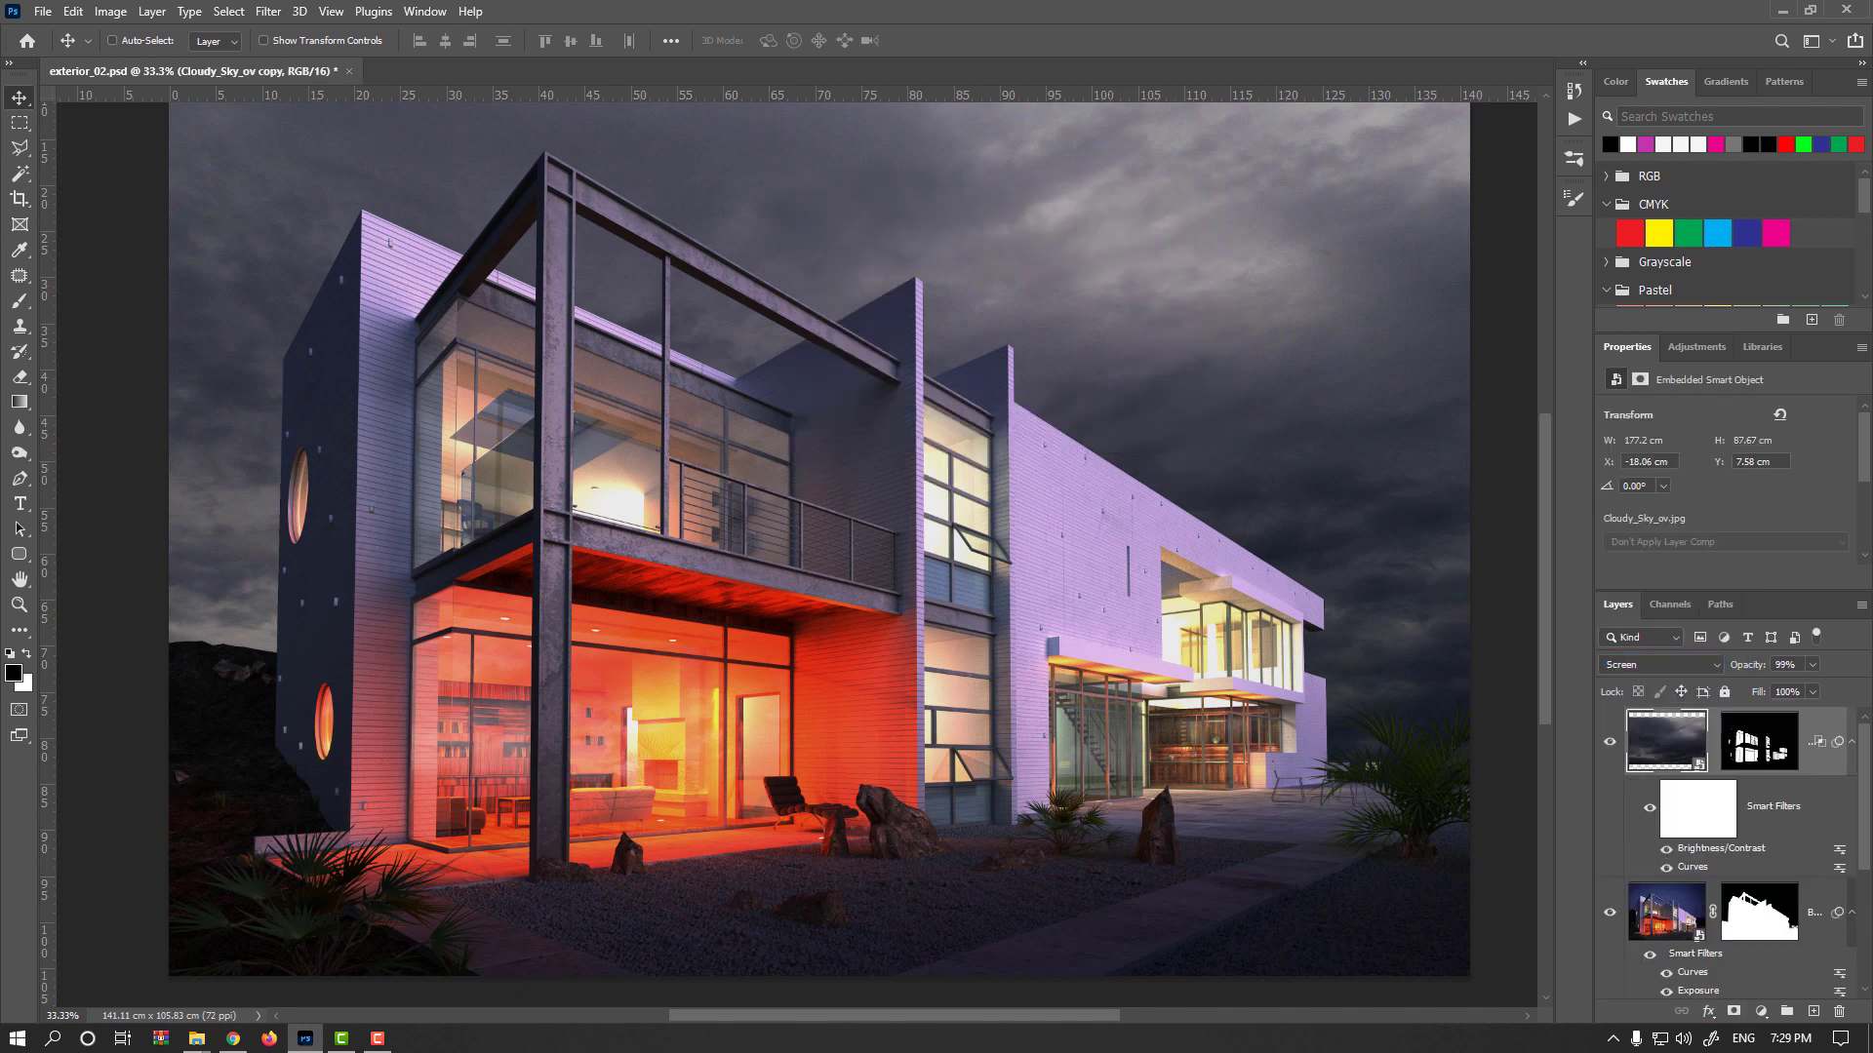
{"action": "left_click_drag", "start_coordinate": [0, 468], "coordinate": [992, 384]}
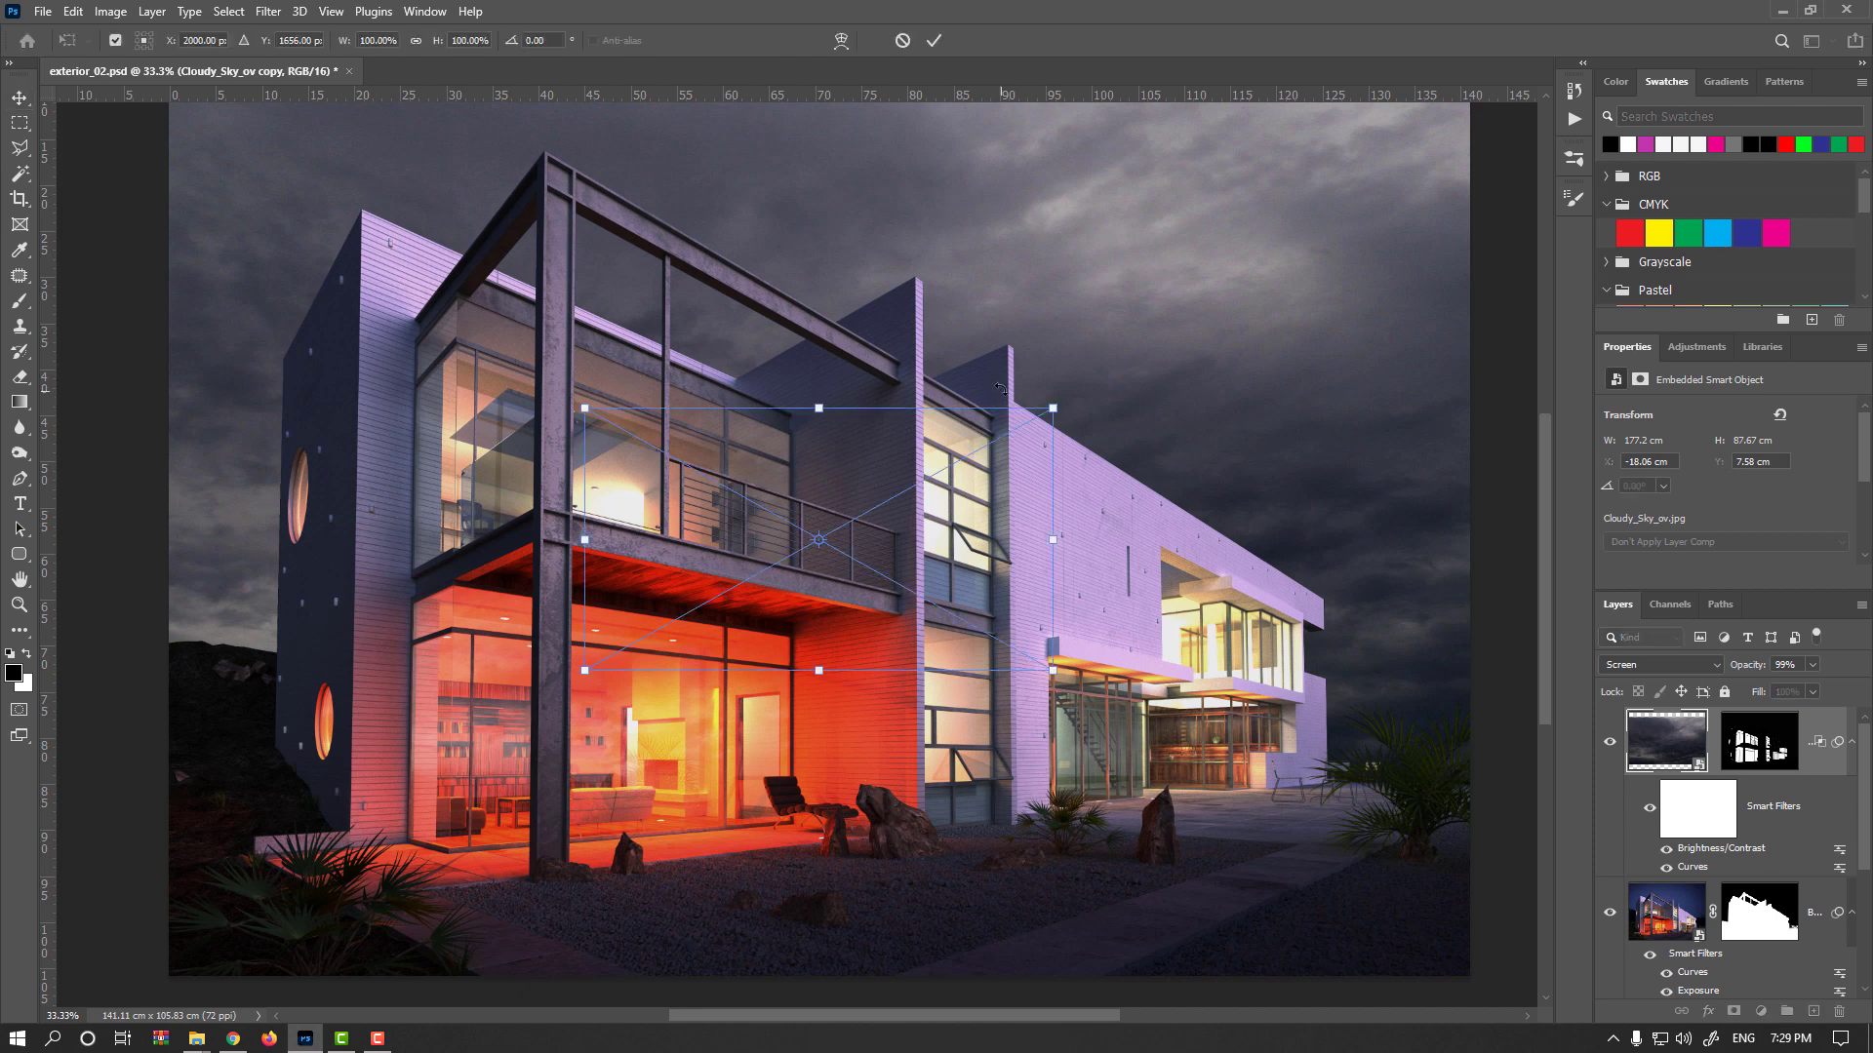
{"action": "left_click_drag", "start_coordinate": [922, 529], "coordinate": [1206, 302]}
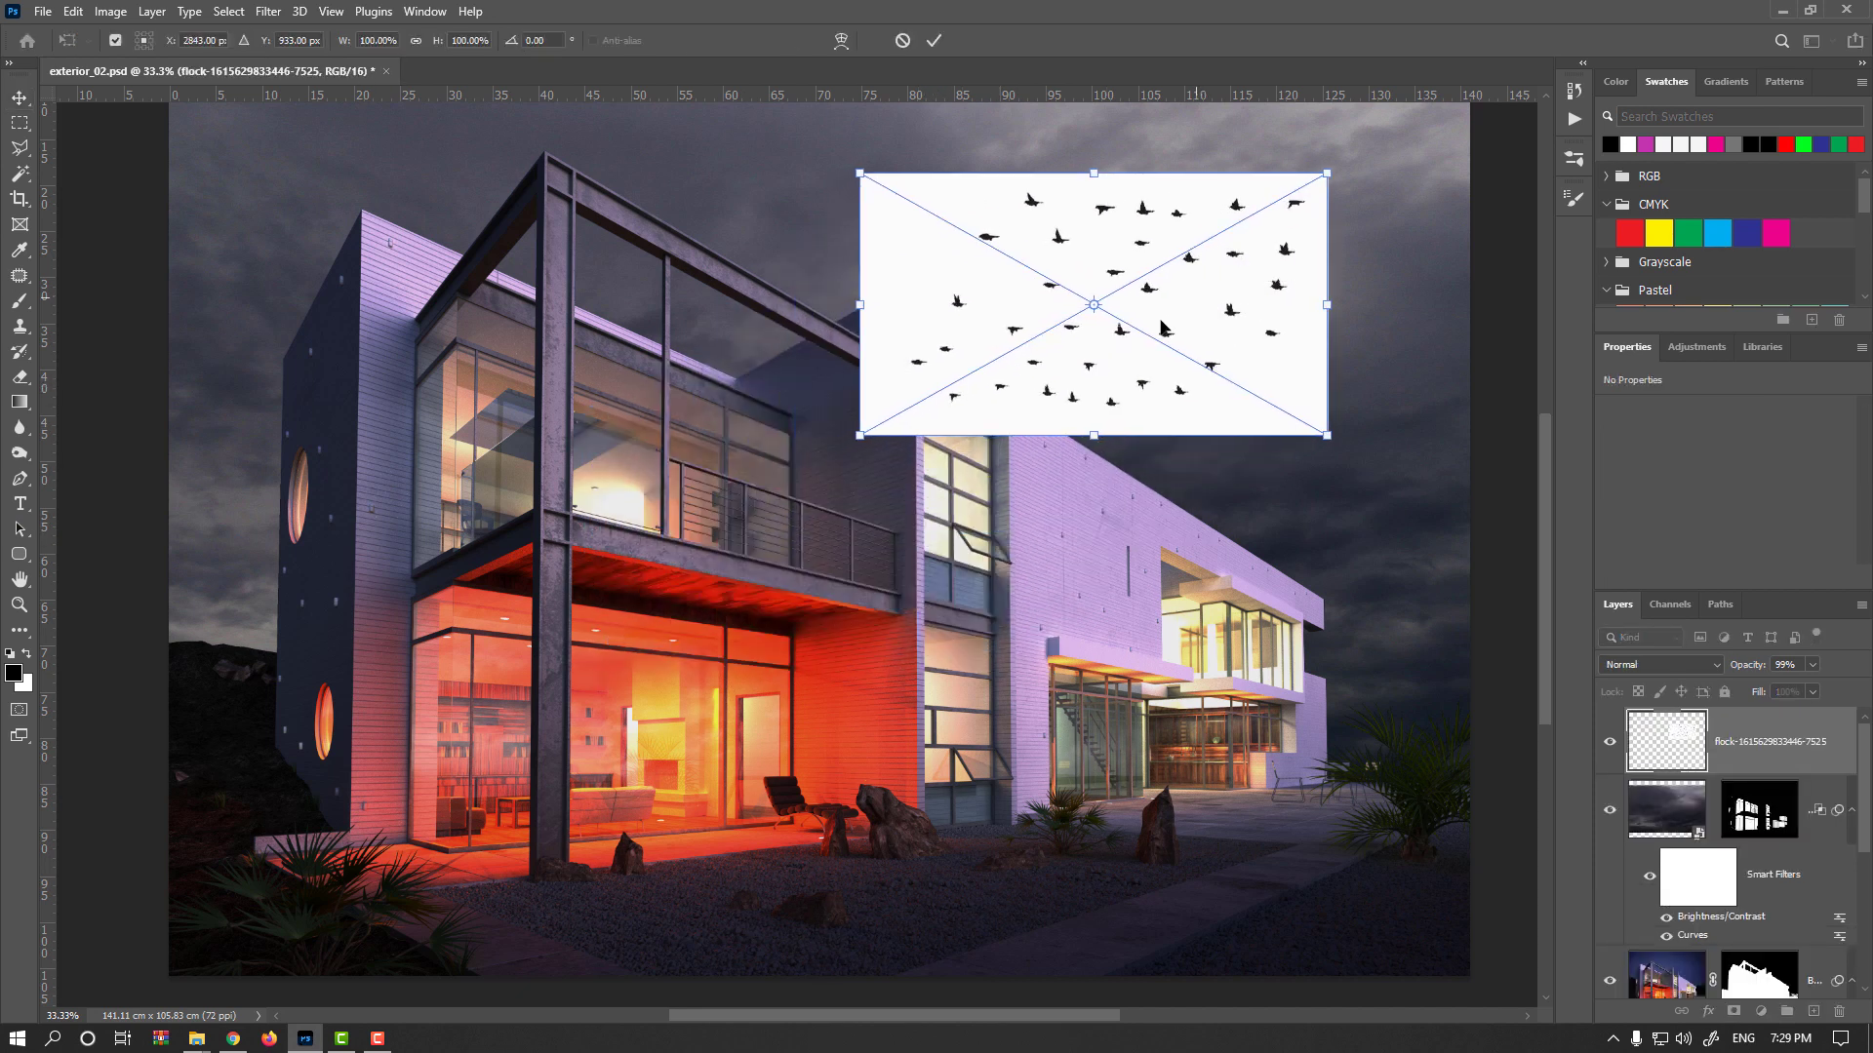
{"action": "left_click_drag", "start_coordinate": [1085, 383], "coordinate": [1166, 354]}
{"action": "key", "text": "Return"}
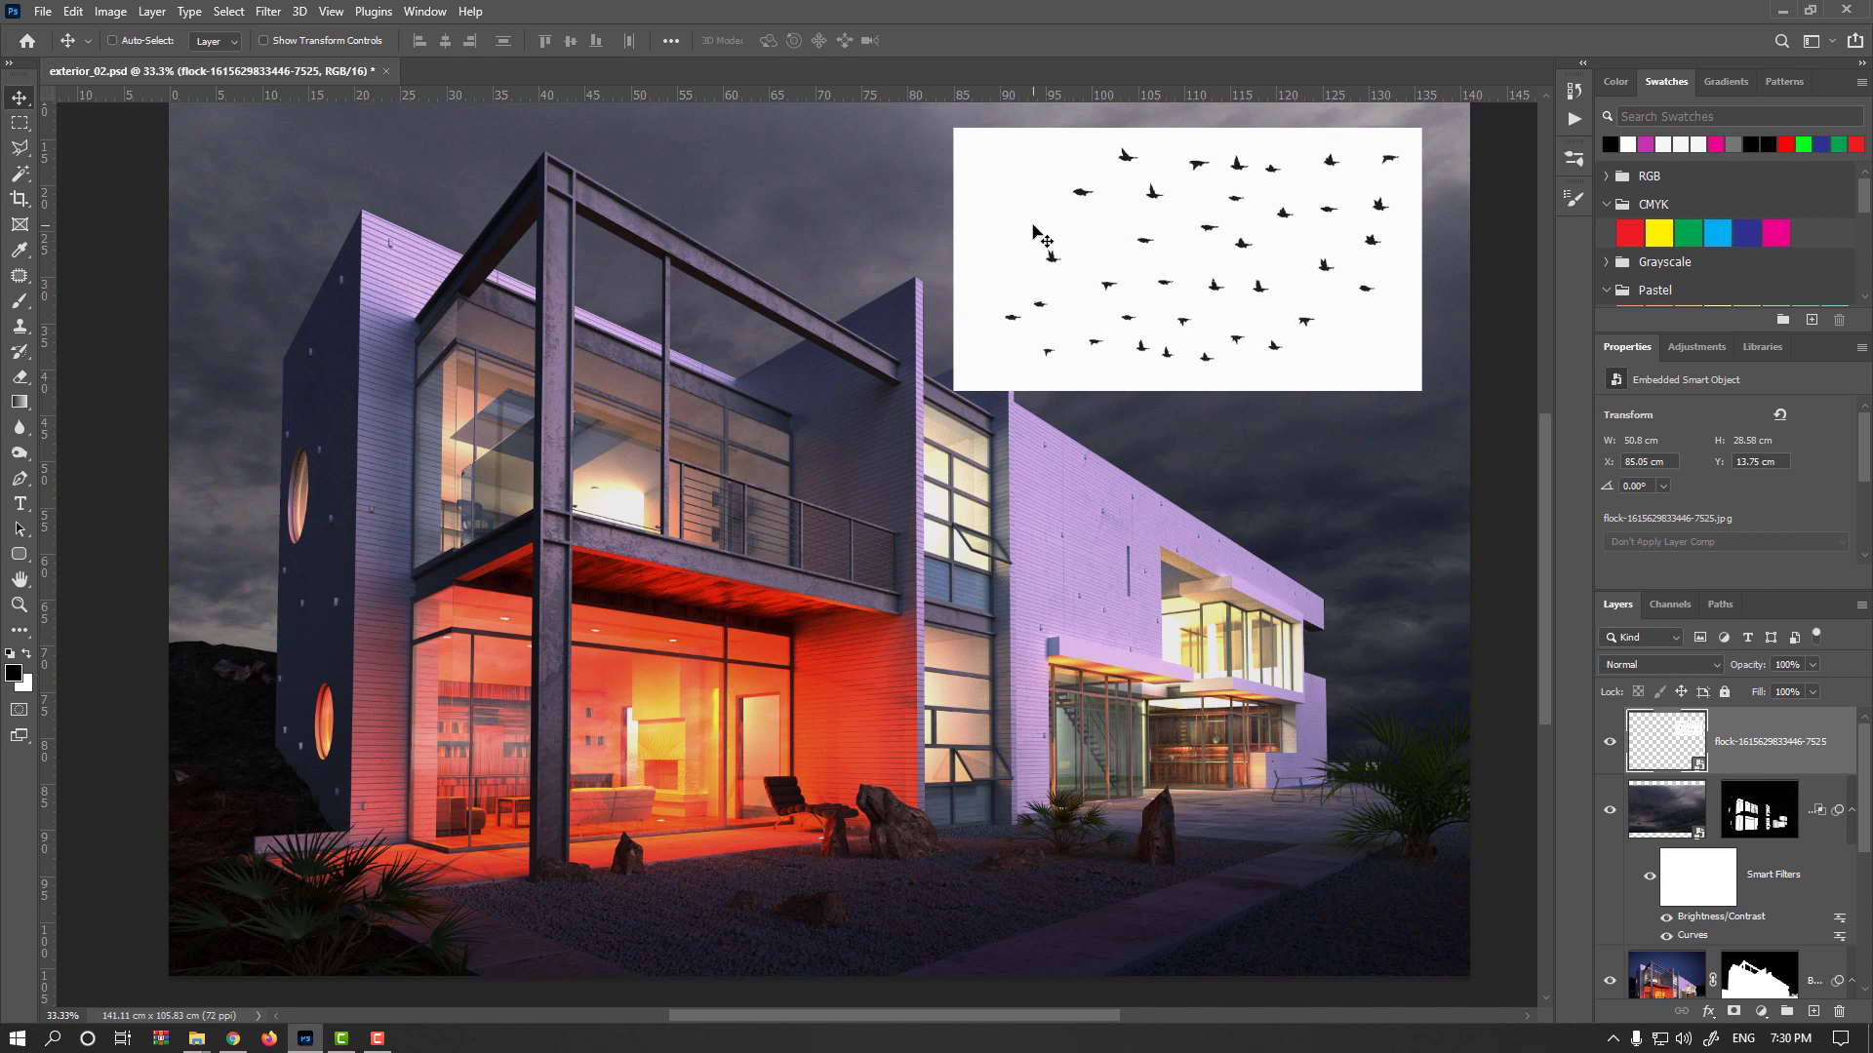
Step: Blend the bird layer with Darken at 66% opacity and adjust its position in the sky
{"action": "left_click", "coordinate": [1719, 667]}
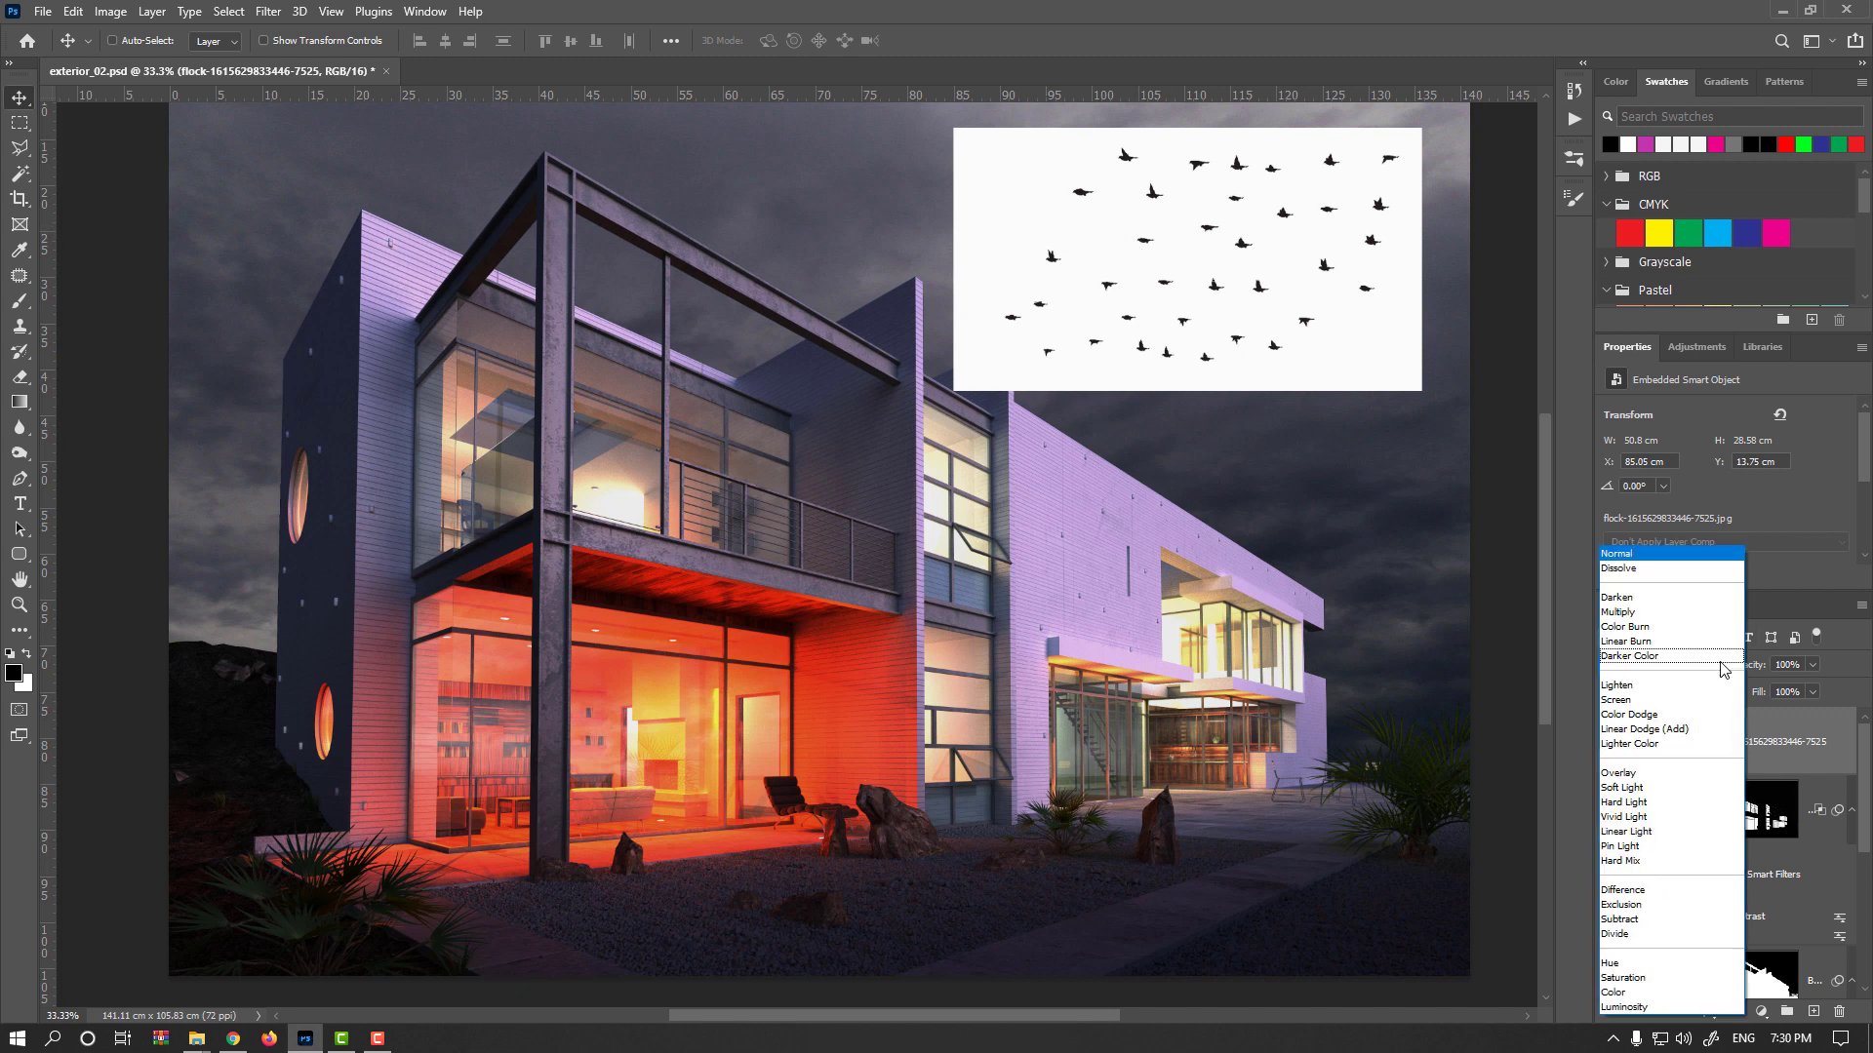
{"action": "left_click", "coordinate": [1663, 599]}
{"action": "left_click_drag", "start_coordinate": [1277, 322], "coordinate": [1289, 343]}
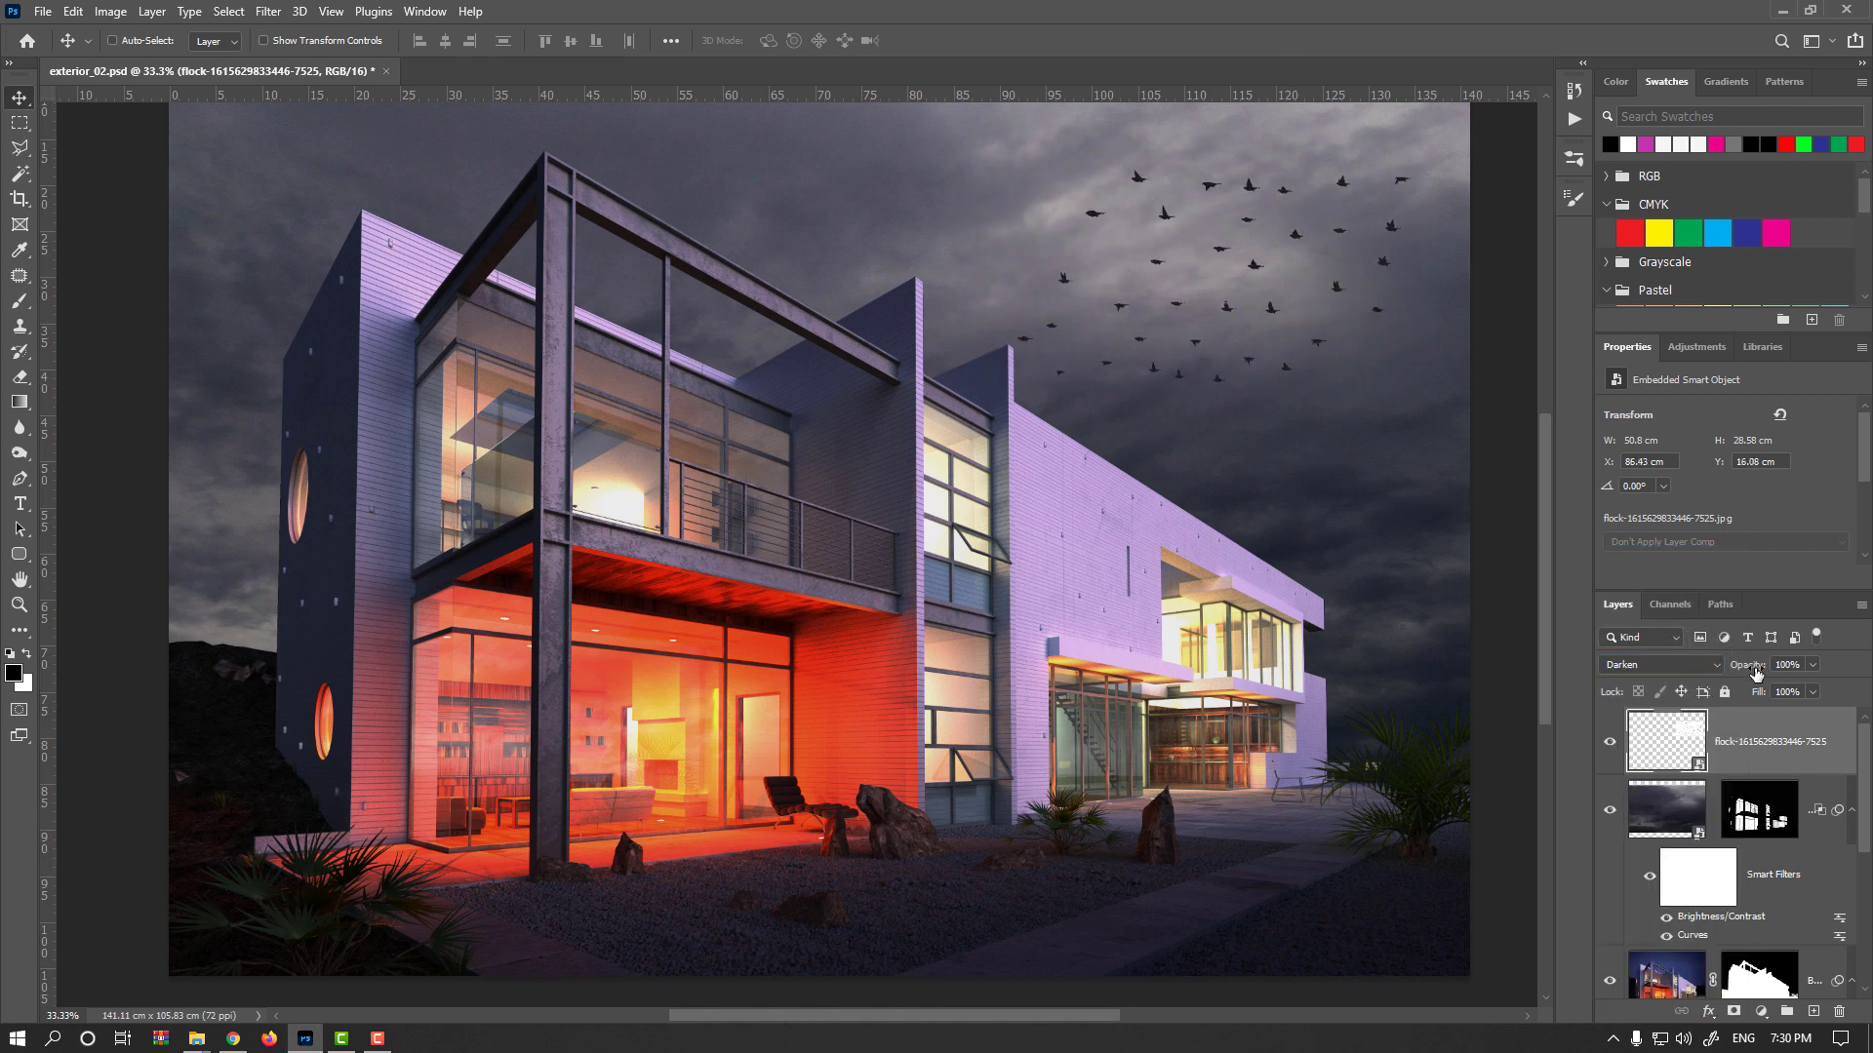
{"action": "left_click_drag", "start_coordinate": [1750, 672], "coordinate": [1719, 659]}
{"action": "left_click_drag", "start_coordinate": [1312, 349], "coordinate": [1266, 336]}
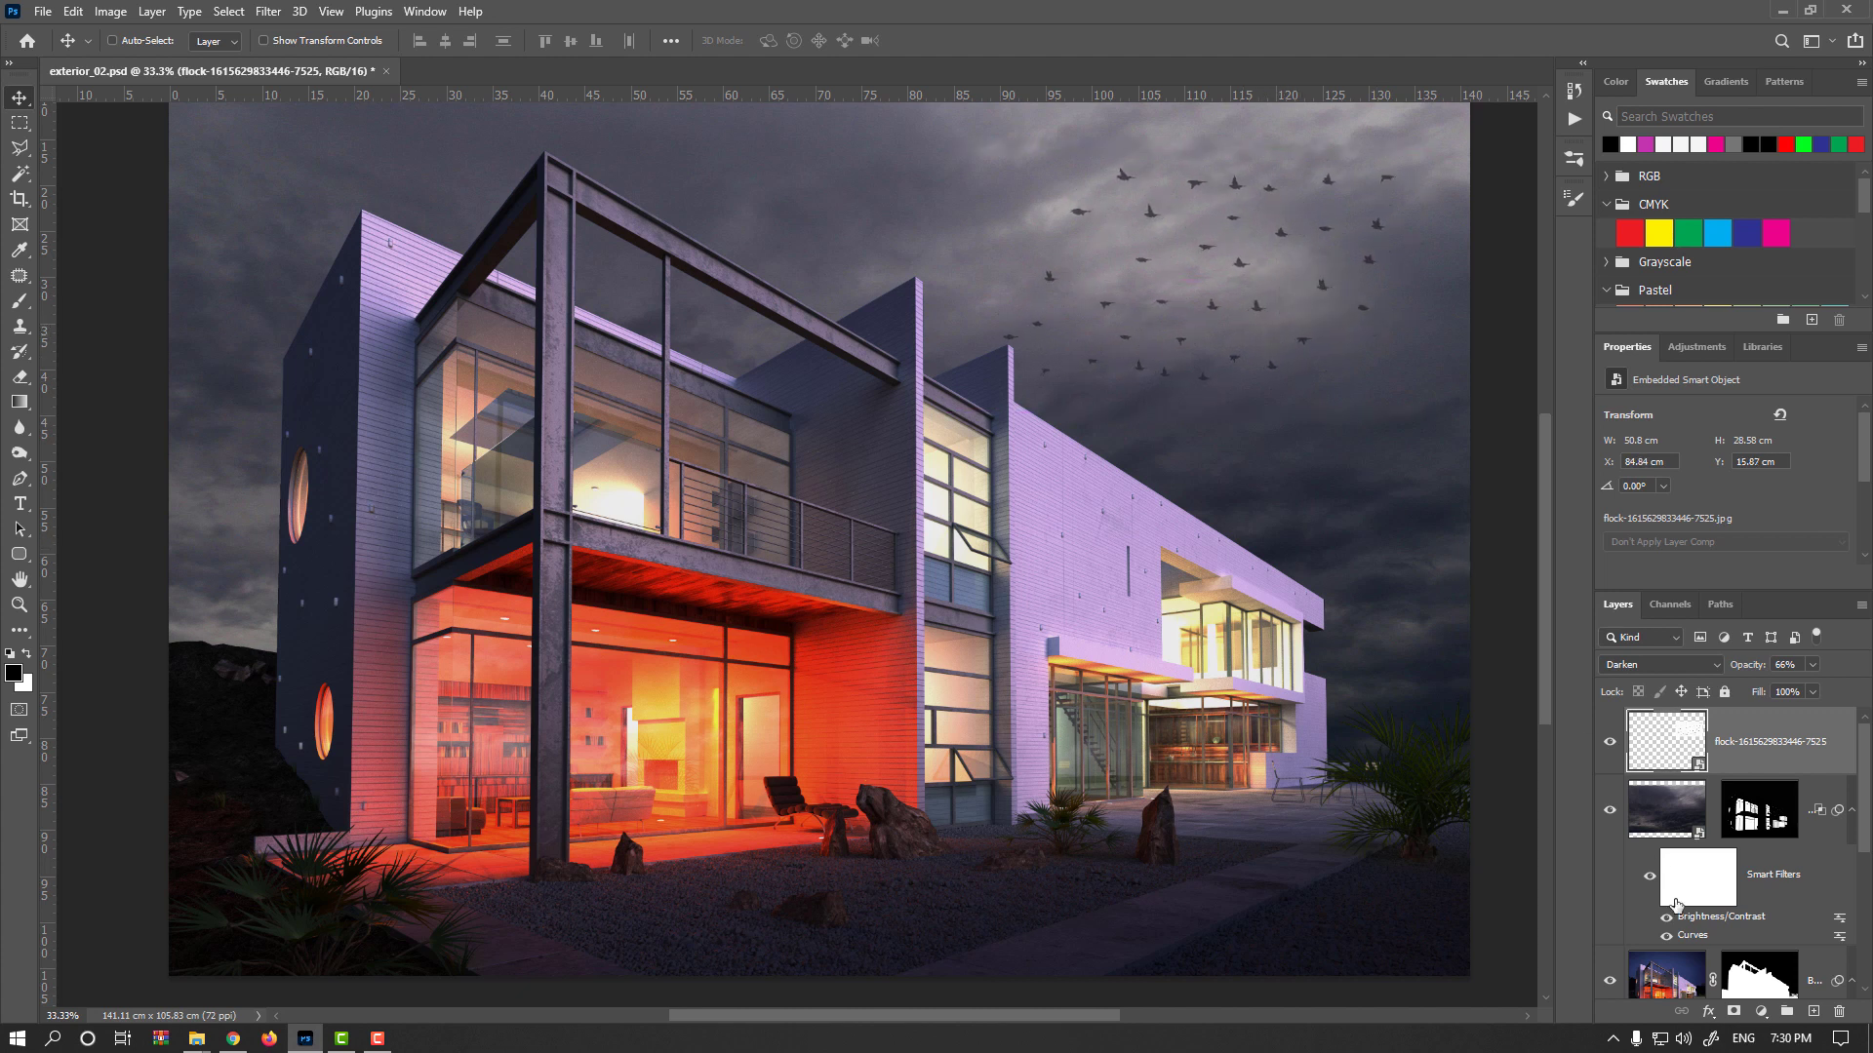
Step: Mask out the birds nearest the building with a 282 px black brush and set the layer's opacity to 85%
{"action": "left_click", "coordinate": [1733, 1011]}
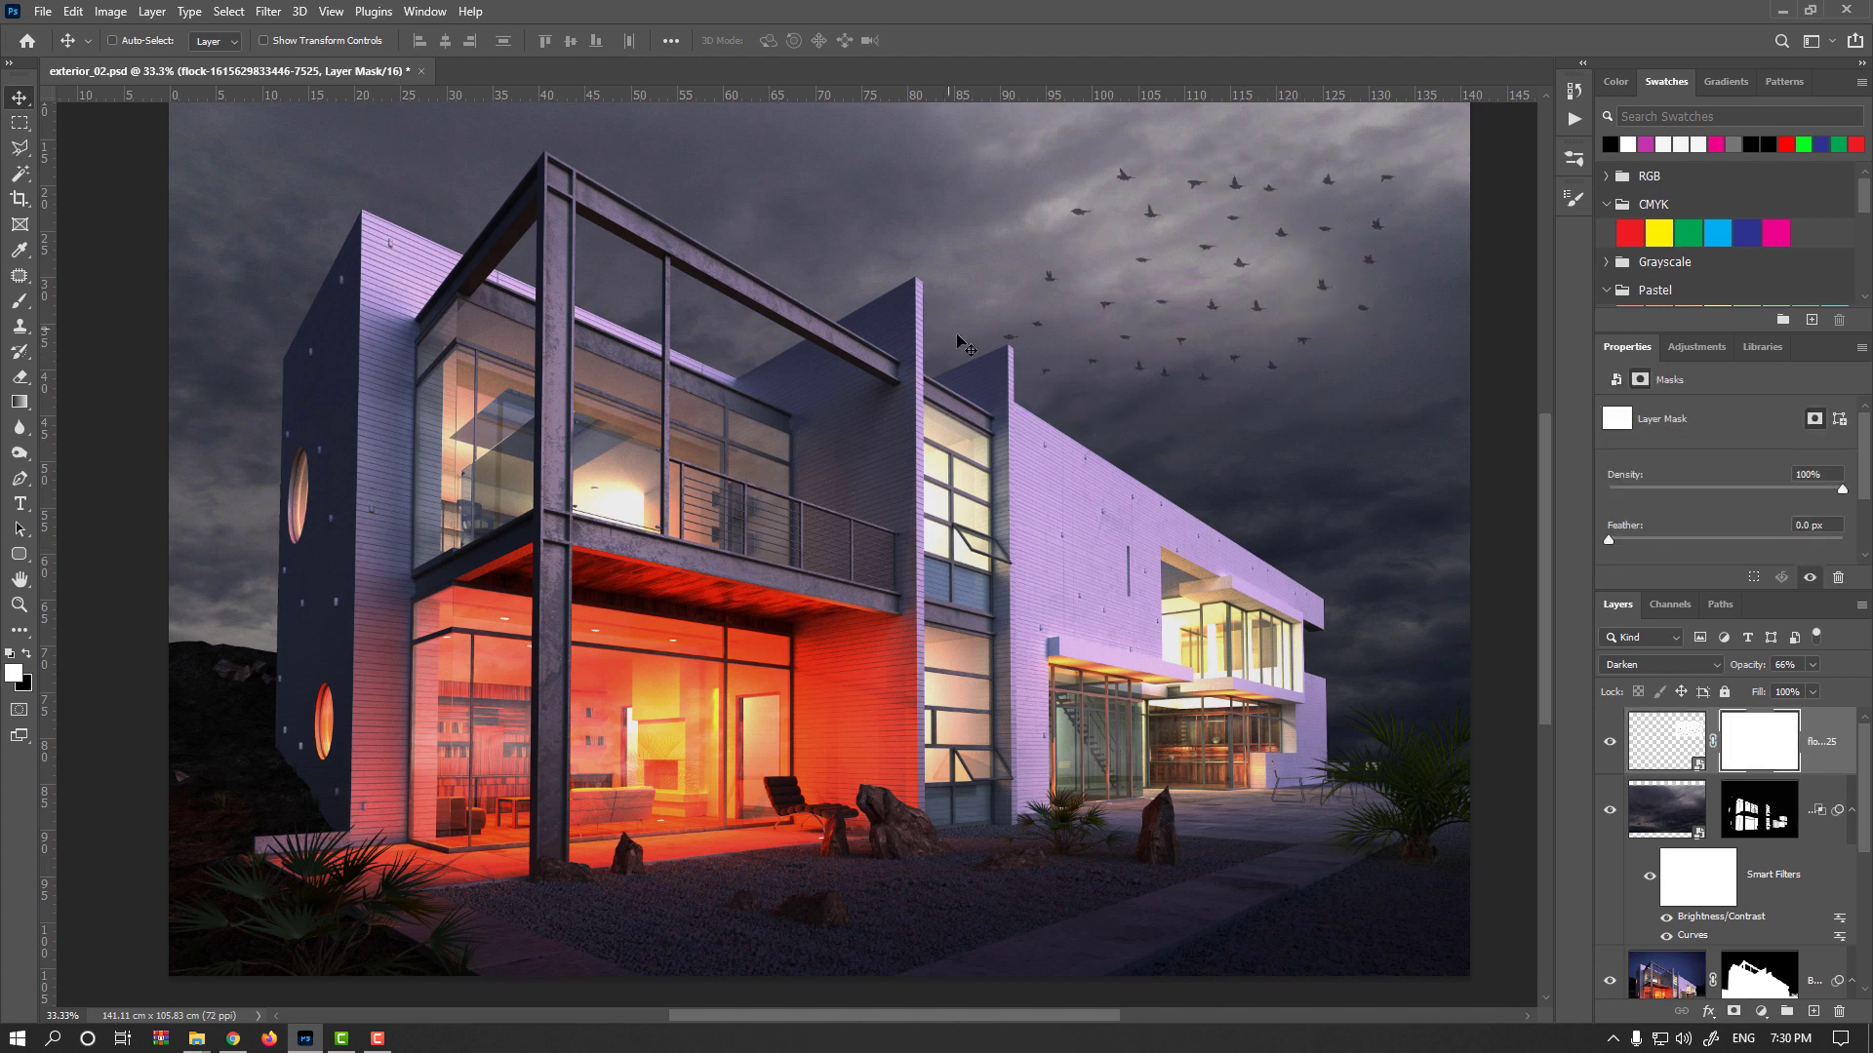
{"action": "key", "text": "b"}
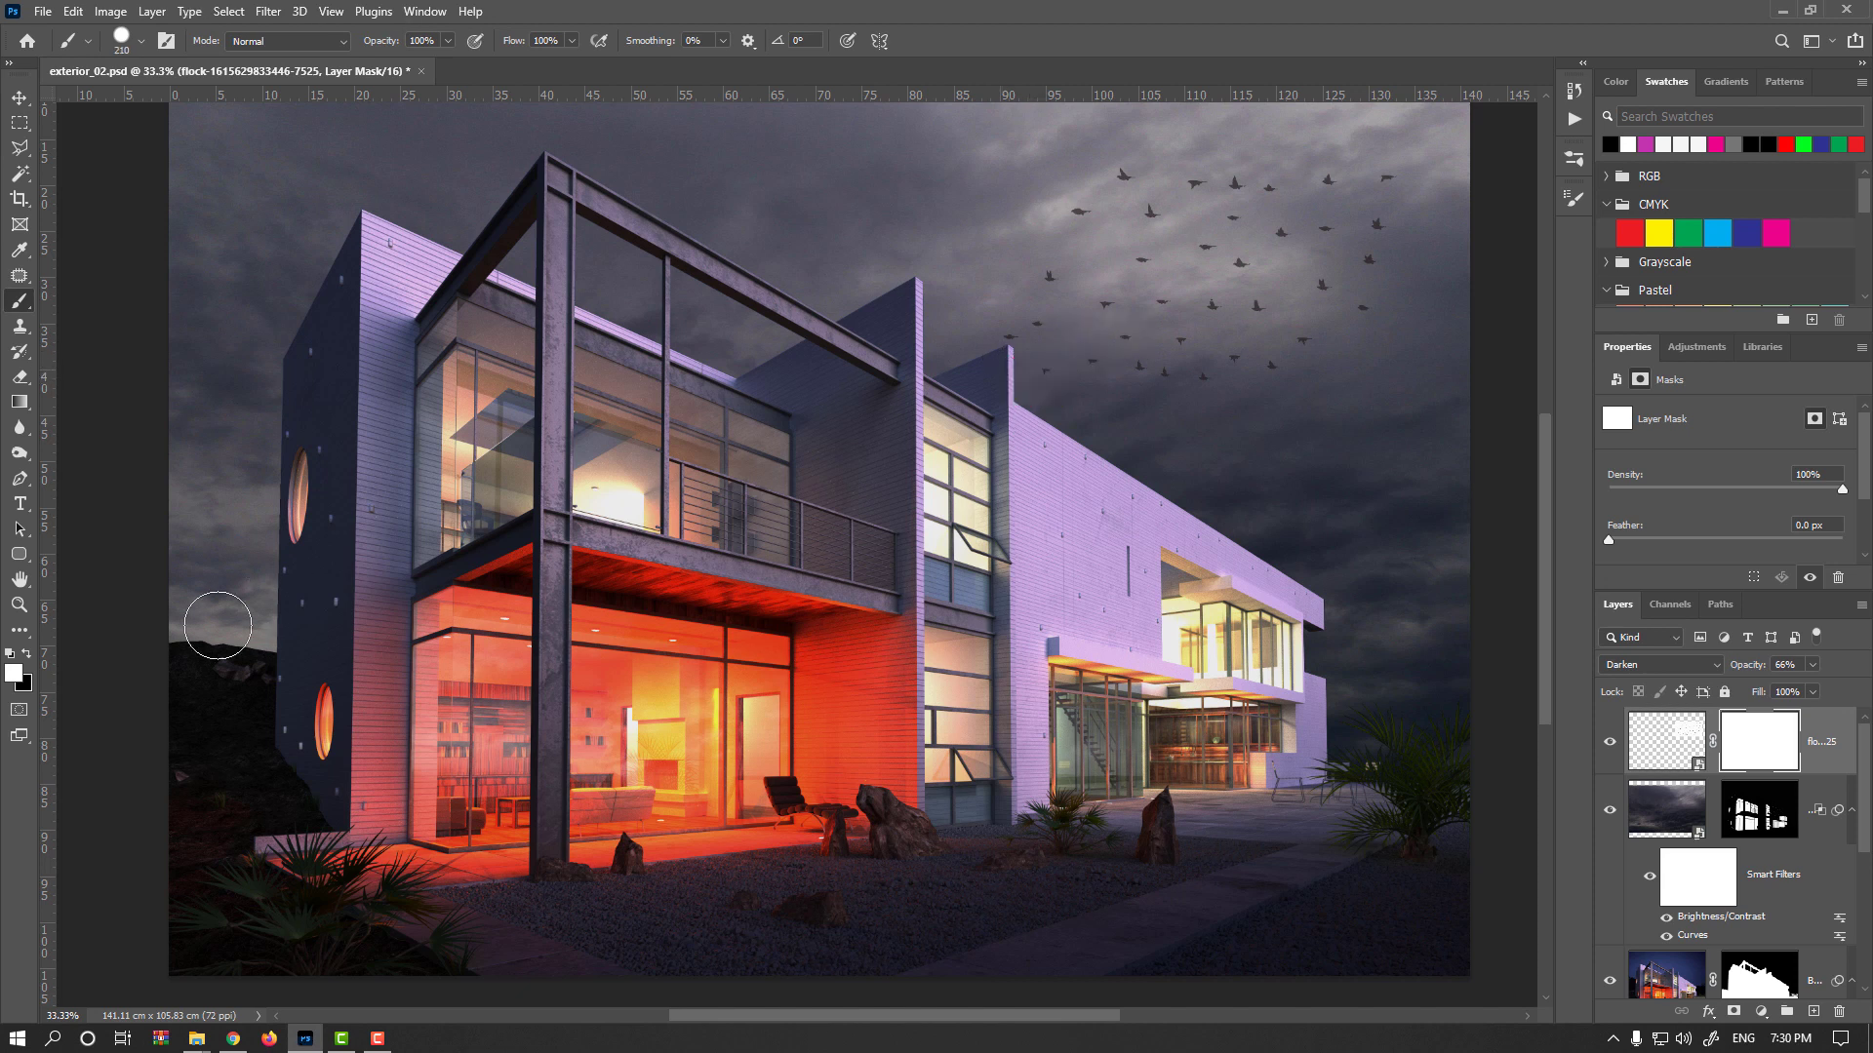
{"action": "key", "text": "x"}
{"action": "right_click", "coordinate": [1126, 453], "text": "alt"}
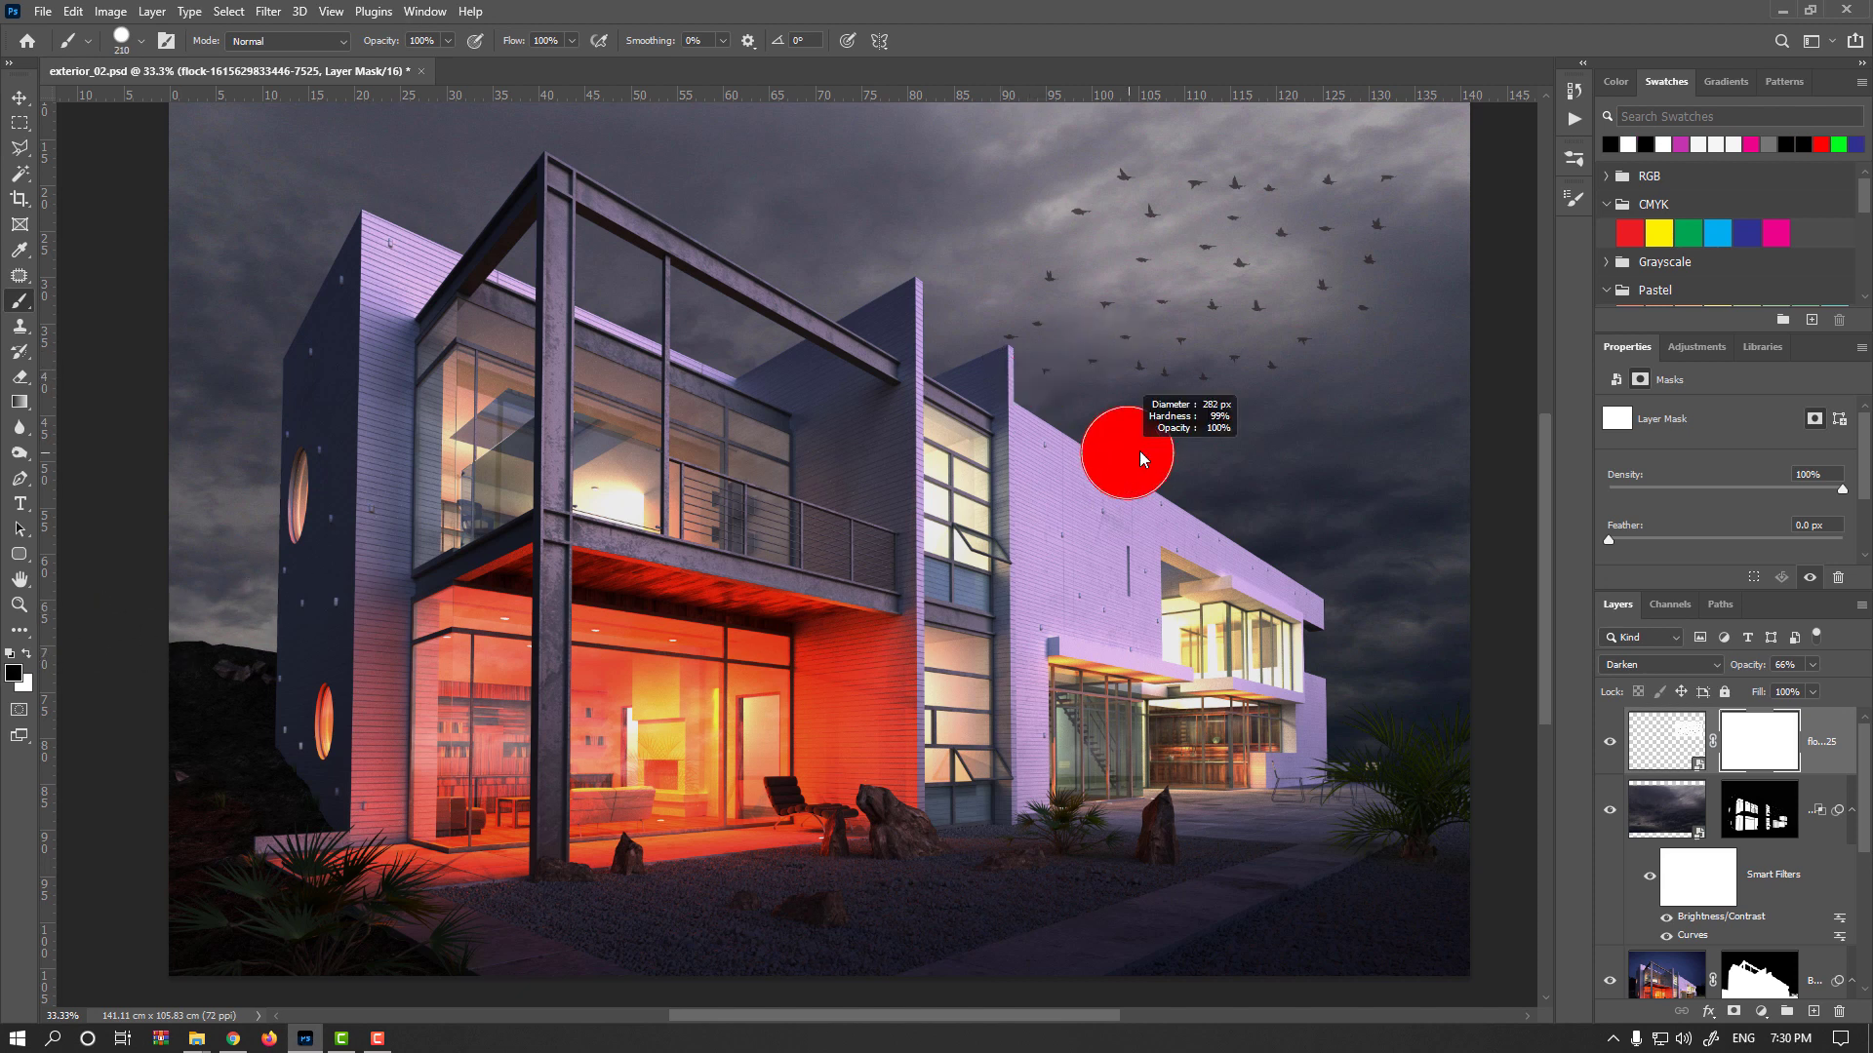
{"action": "mouse_move", "coordinate": [1021, 326]}
{"action": "left_mouse_down"}
{"action": "mouse_move", "coordinate": [1016, 284]}
{"action": "mouse_move", "coordinate": [1091, 177]}
{"action": "left_mouse_up"}
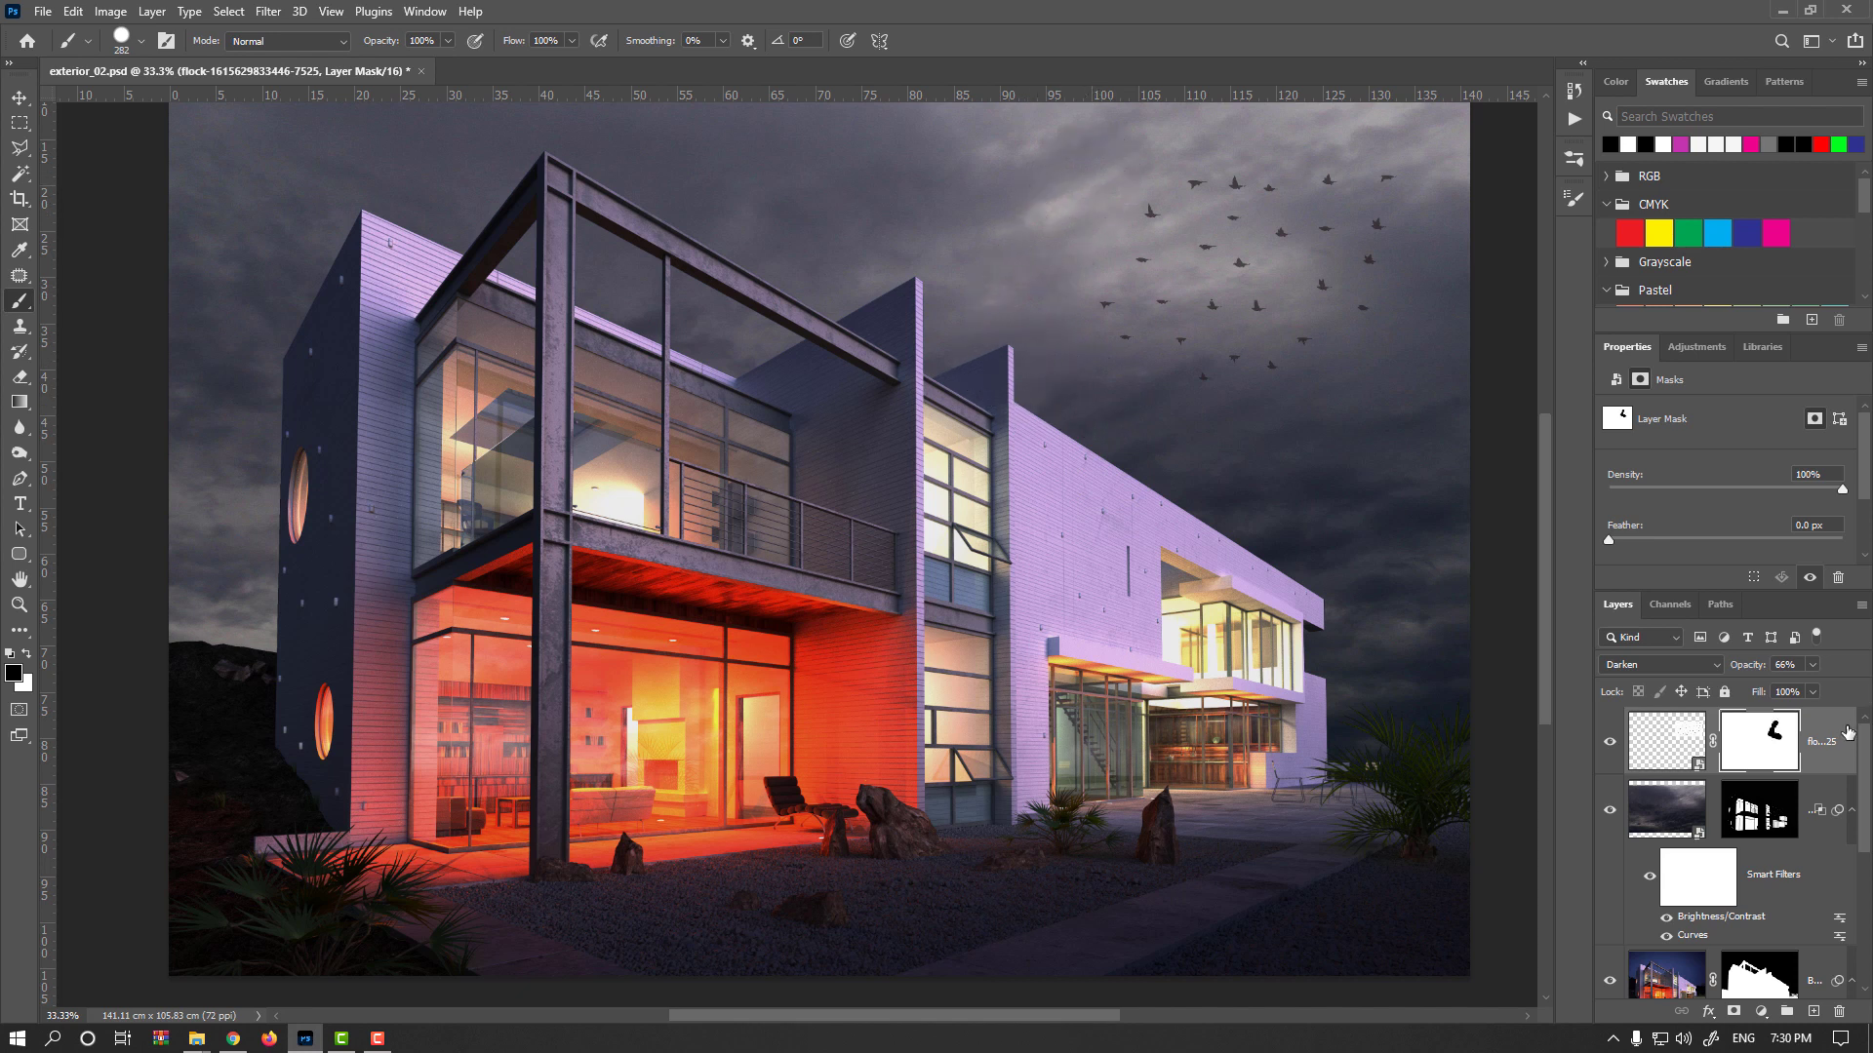
{"action": "left_click_drag", "start_coordinate": [1754, 665], "coordinate": [1771, 662]}
{"action": "left_click_drag", "start_coordinate": [19, 498], "coordinate": [1120, 564]}
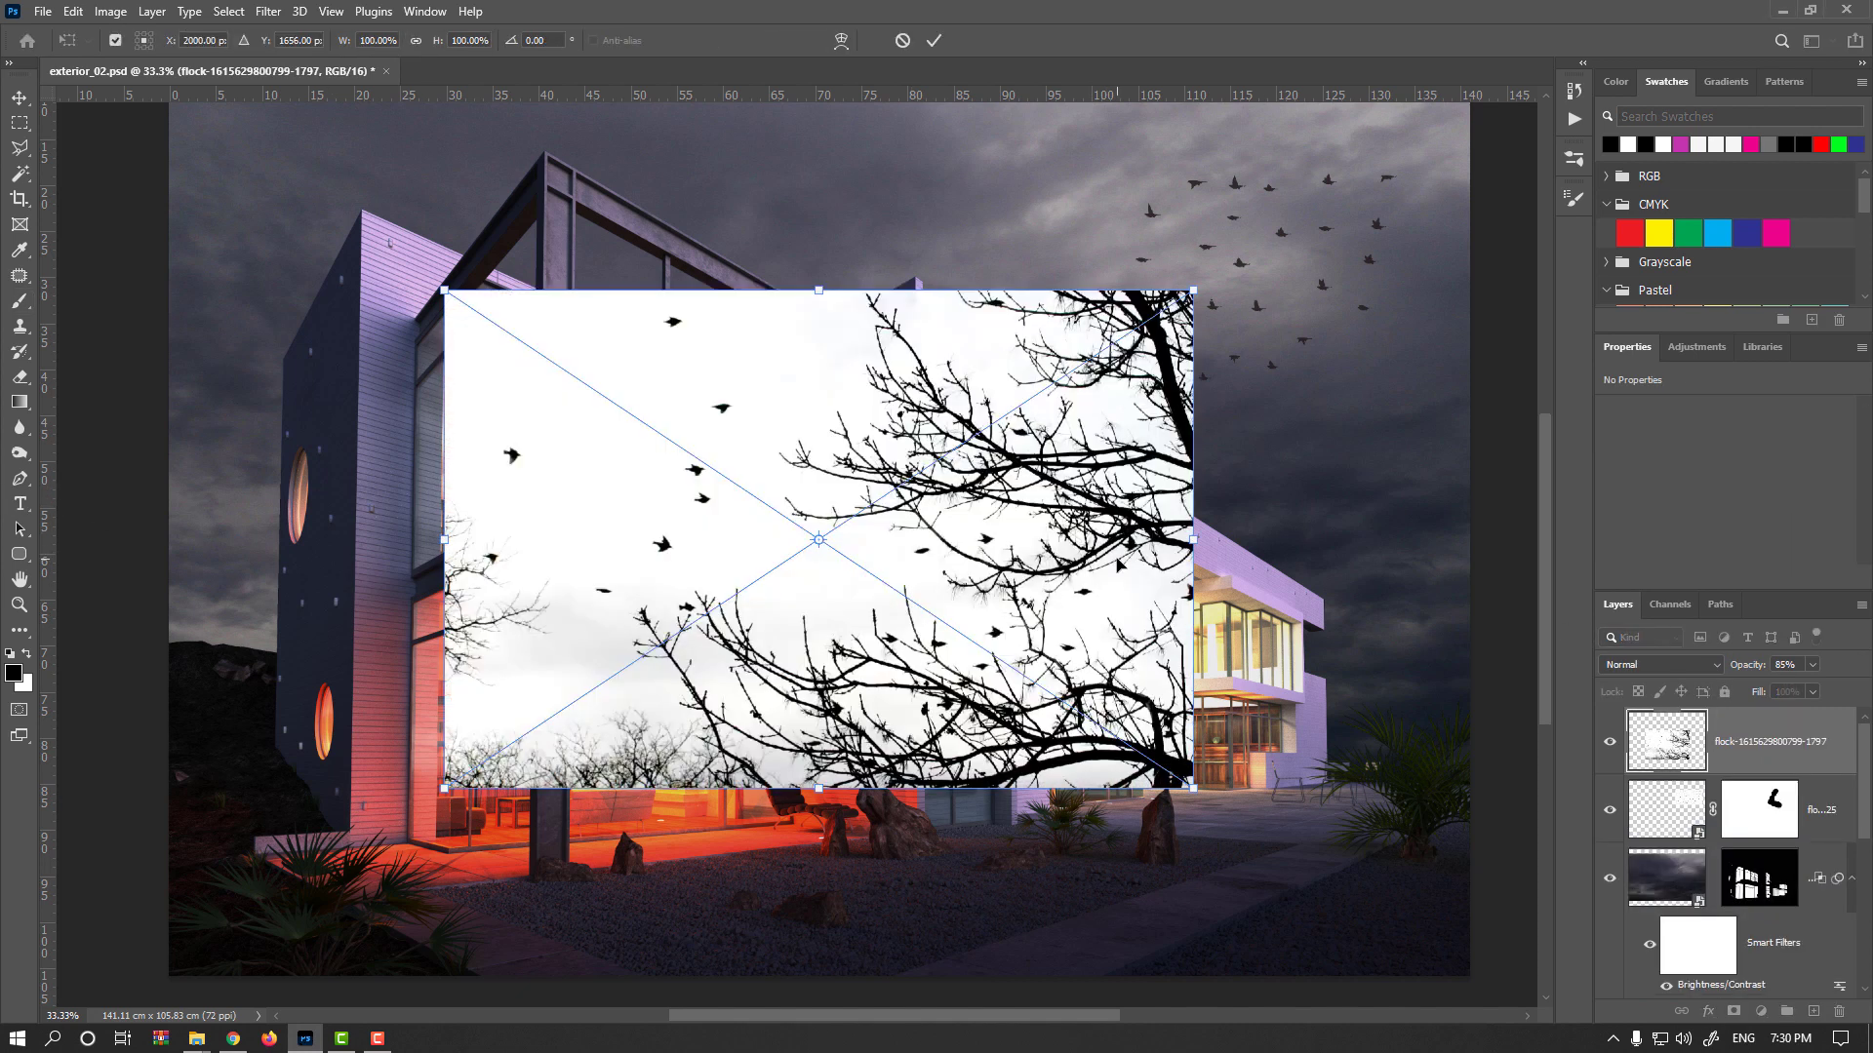
{"action": "left_click_drag", "start_coordinate": [1193, 291], "coordinate": [1477, 105]}
{"action": "mouse_move", "coordinate": [1416, 621]}
{"action": "left_mouse_down"}
{"action": "mouse_move", "coordinate": [1384, 632]}
{"action": "mouse_move", "coordinate": [1395, 651]}
{"action": "mouse_move", "coordinate": [1399, 619]}
{"action": "left_mouse_up"}
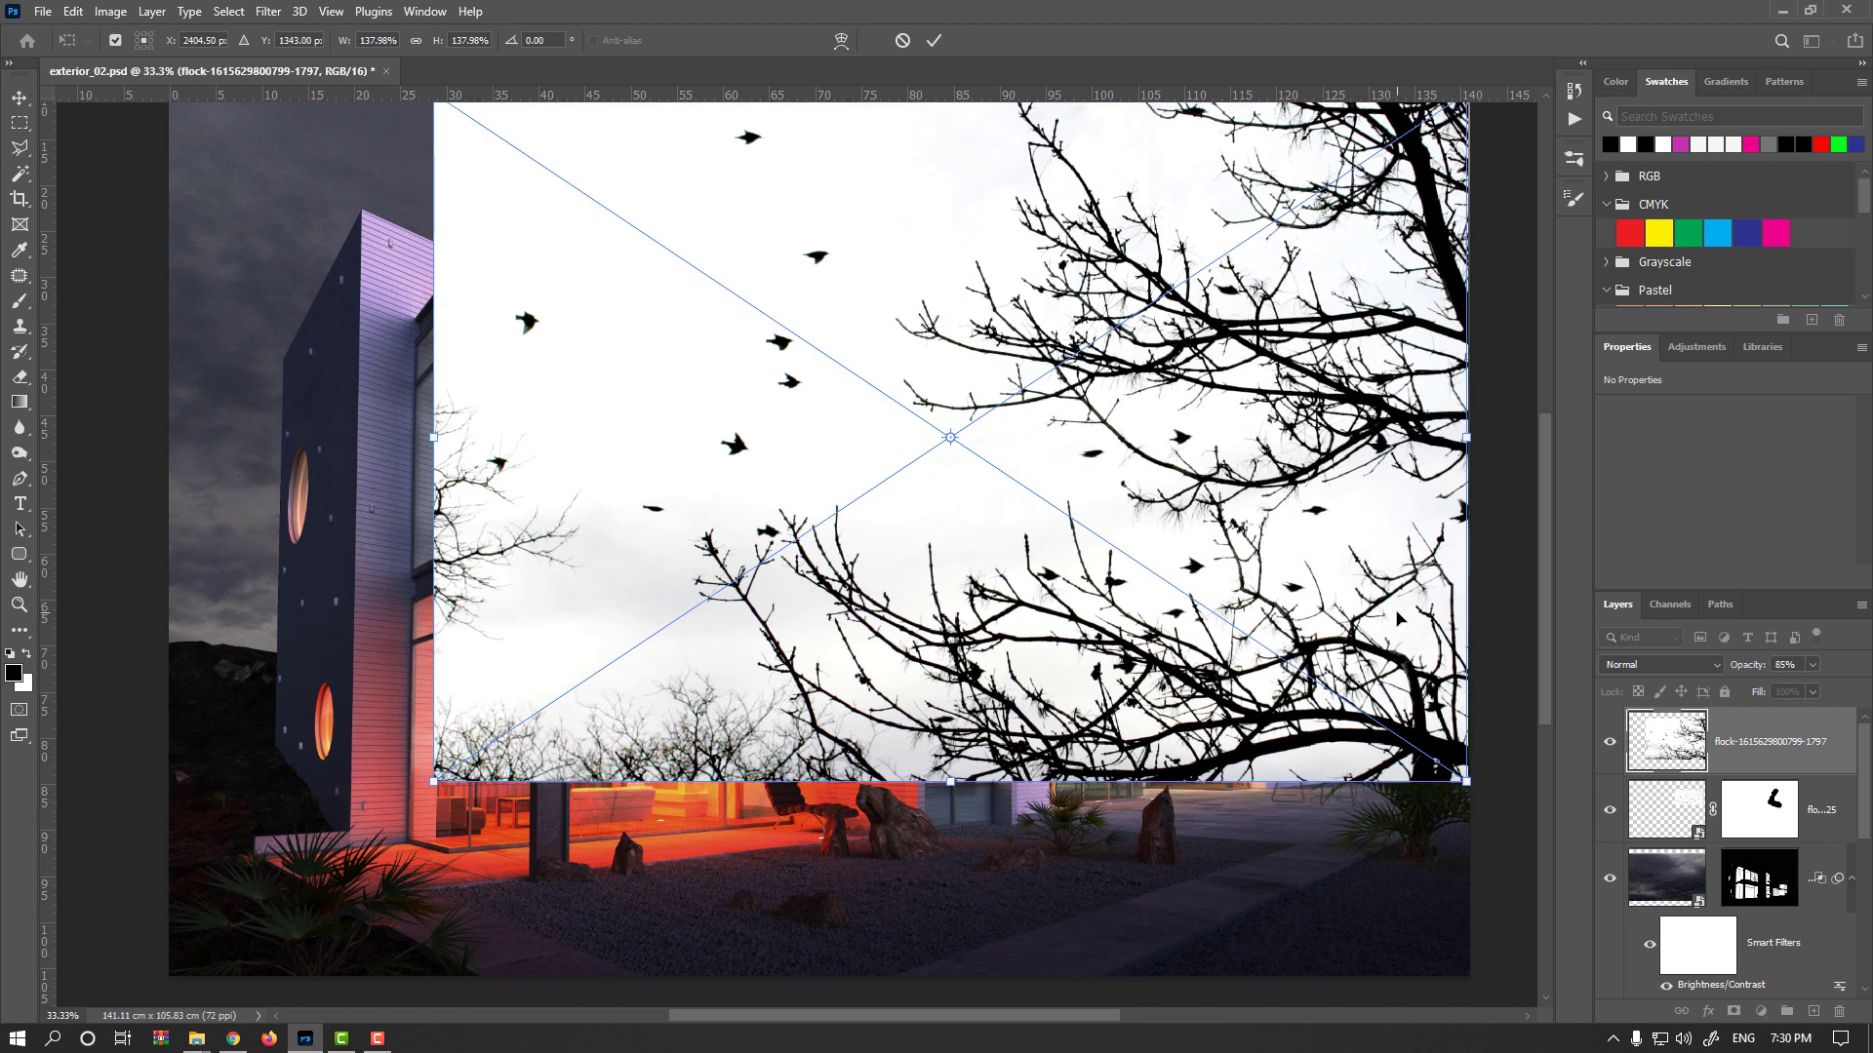
{"action": "key", "text": "Return"}
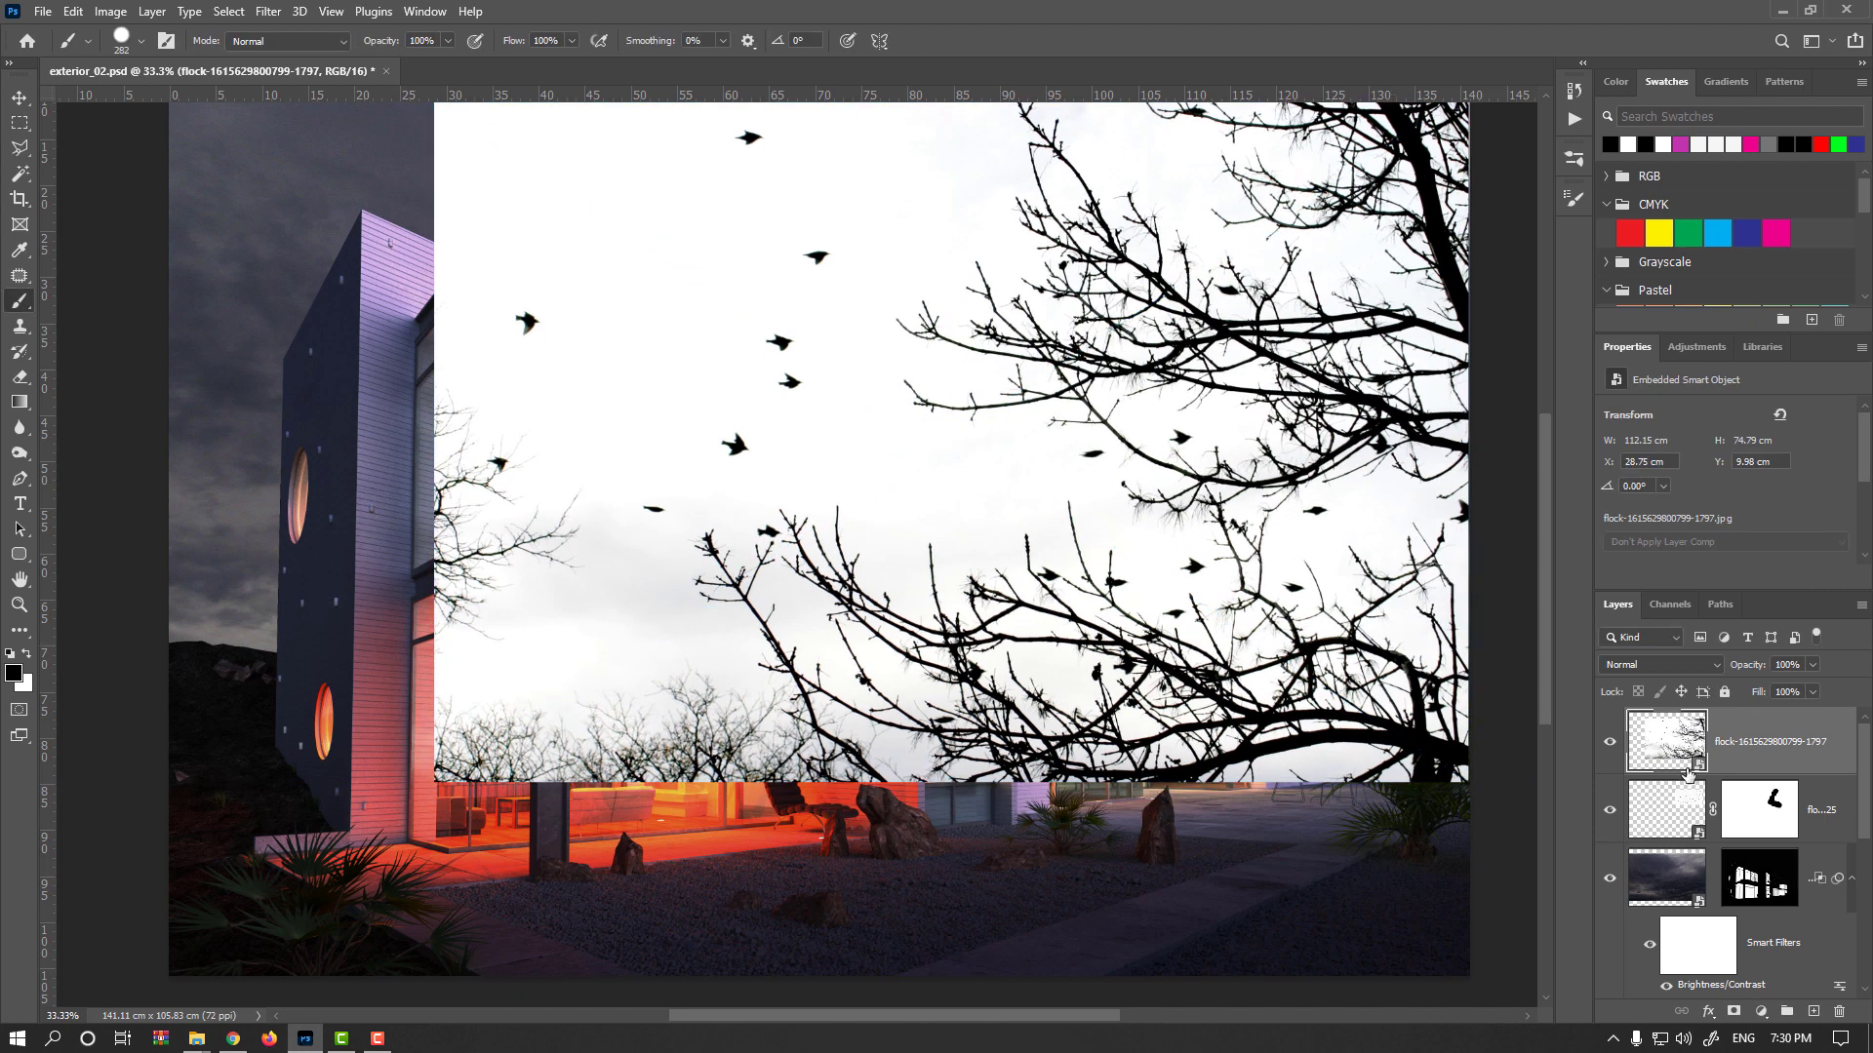
{"action": "left_click_drag", "start_coordinate": [1667, 806], "coordinate": [1842, 1006]}
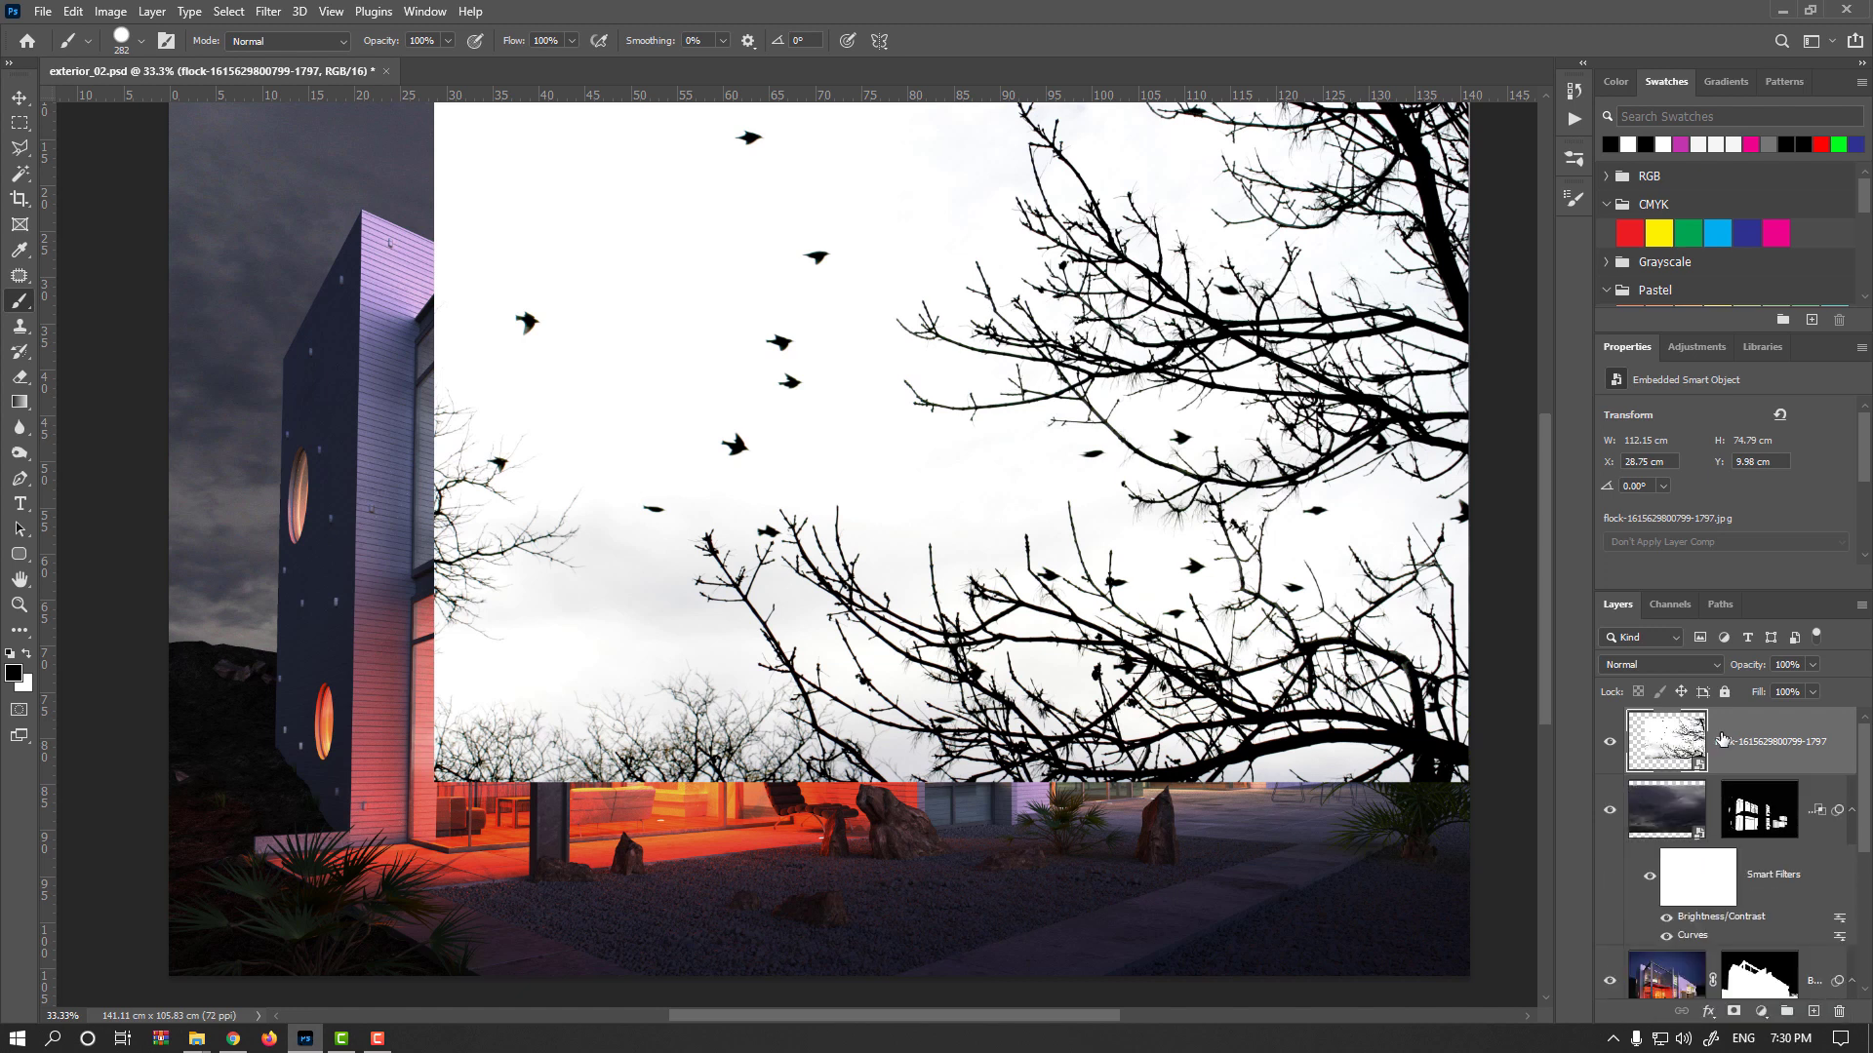
Step: Set the branches layer's blend mode to Darken and add a layer mask to it
{"action": "left_click", "coordinate": [1712, 662]}
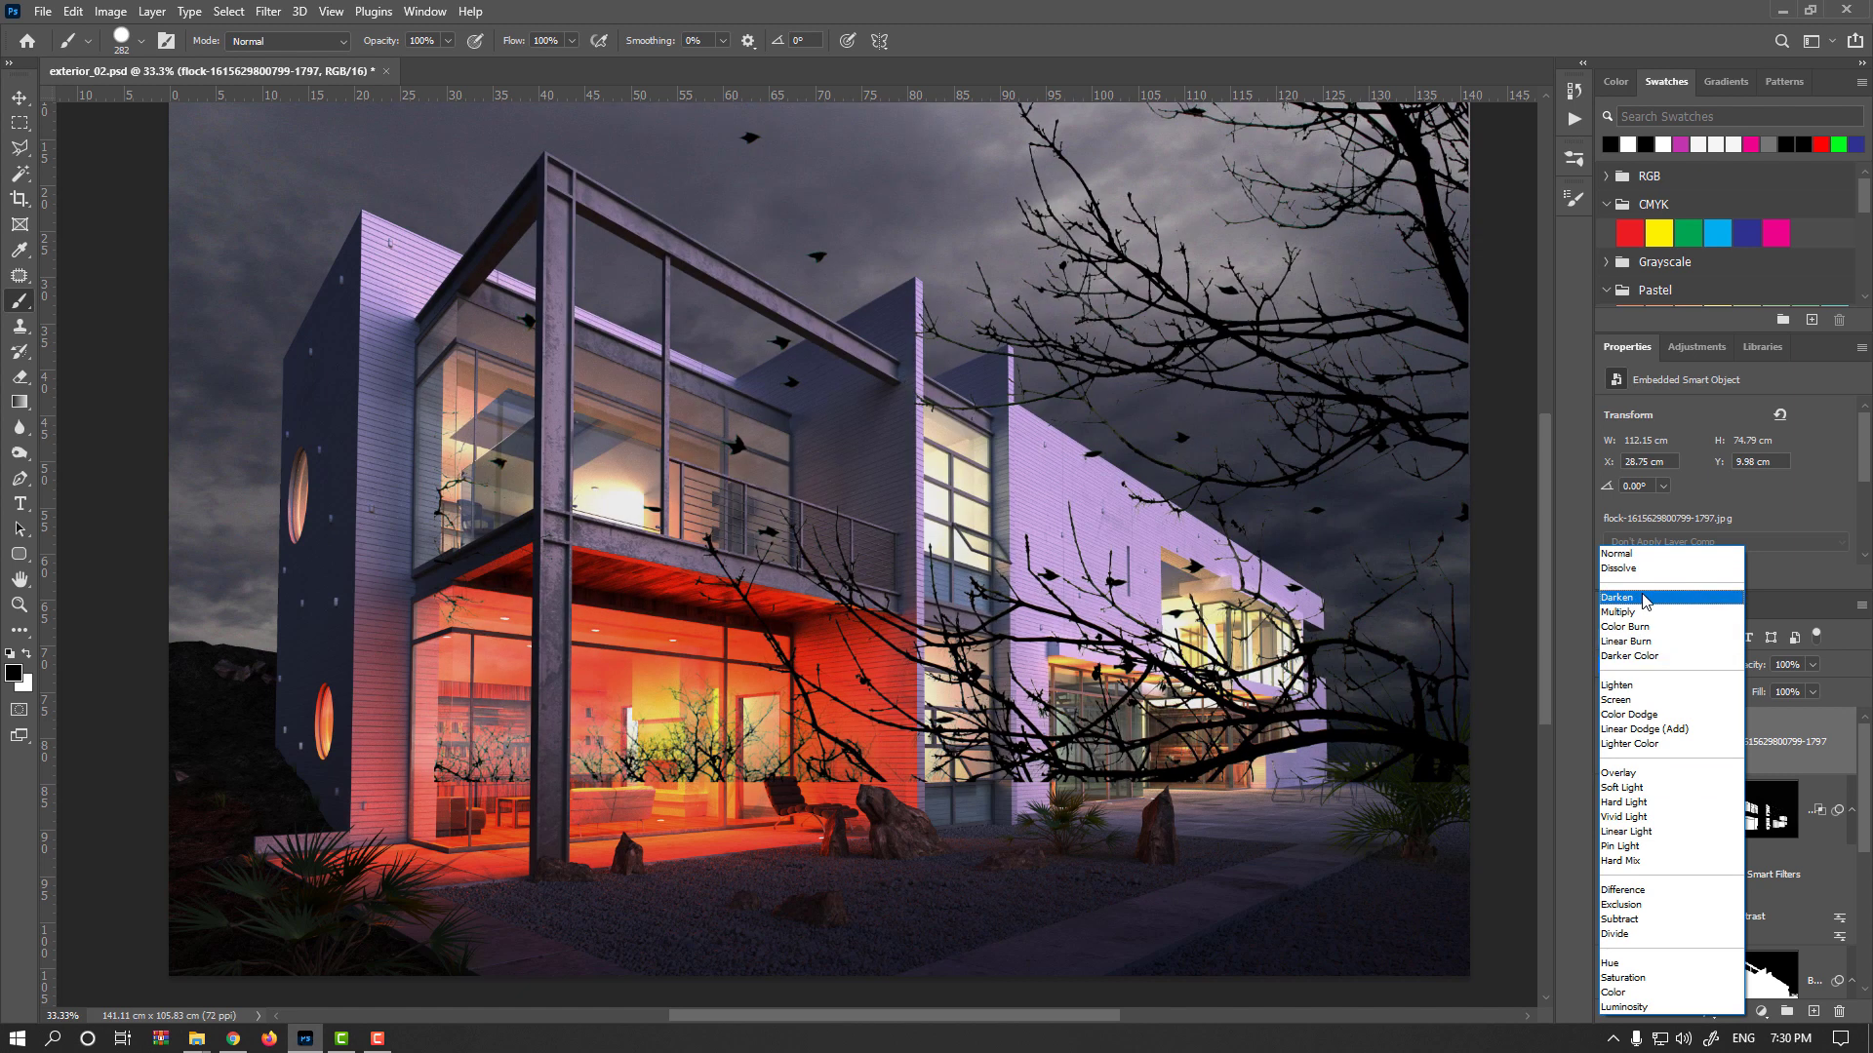
{"action": "left_click", "coordinate": [1644, 598]}
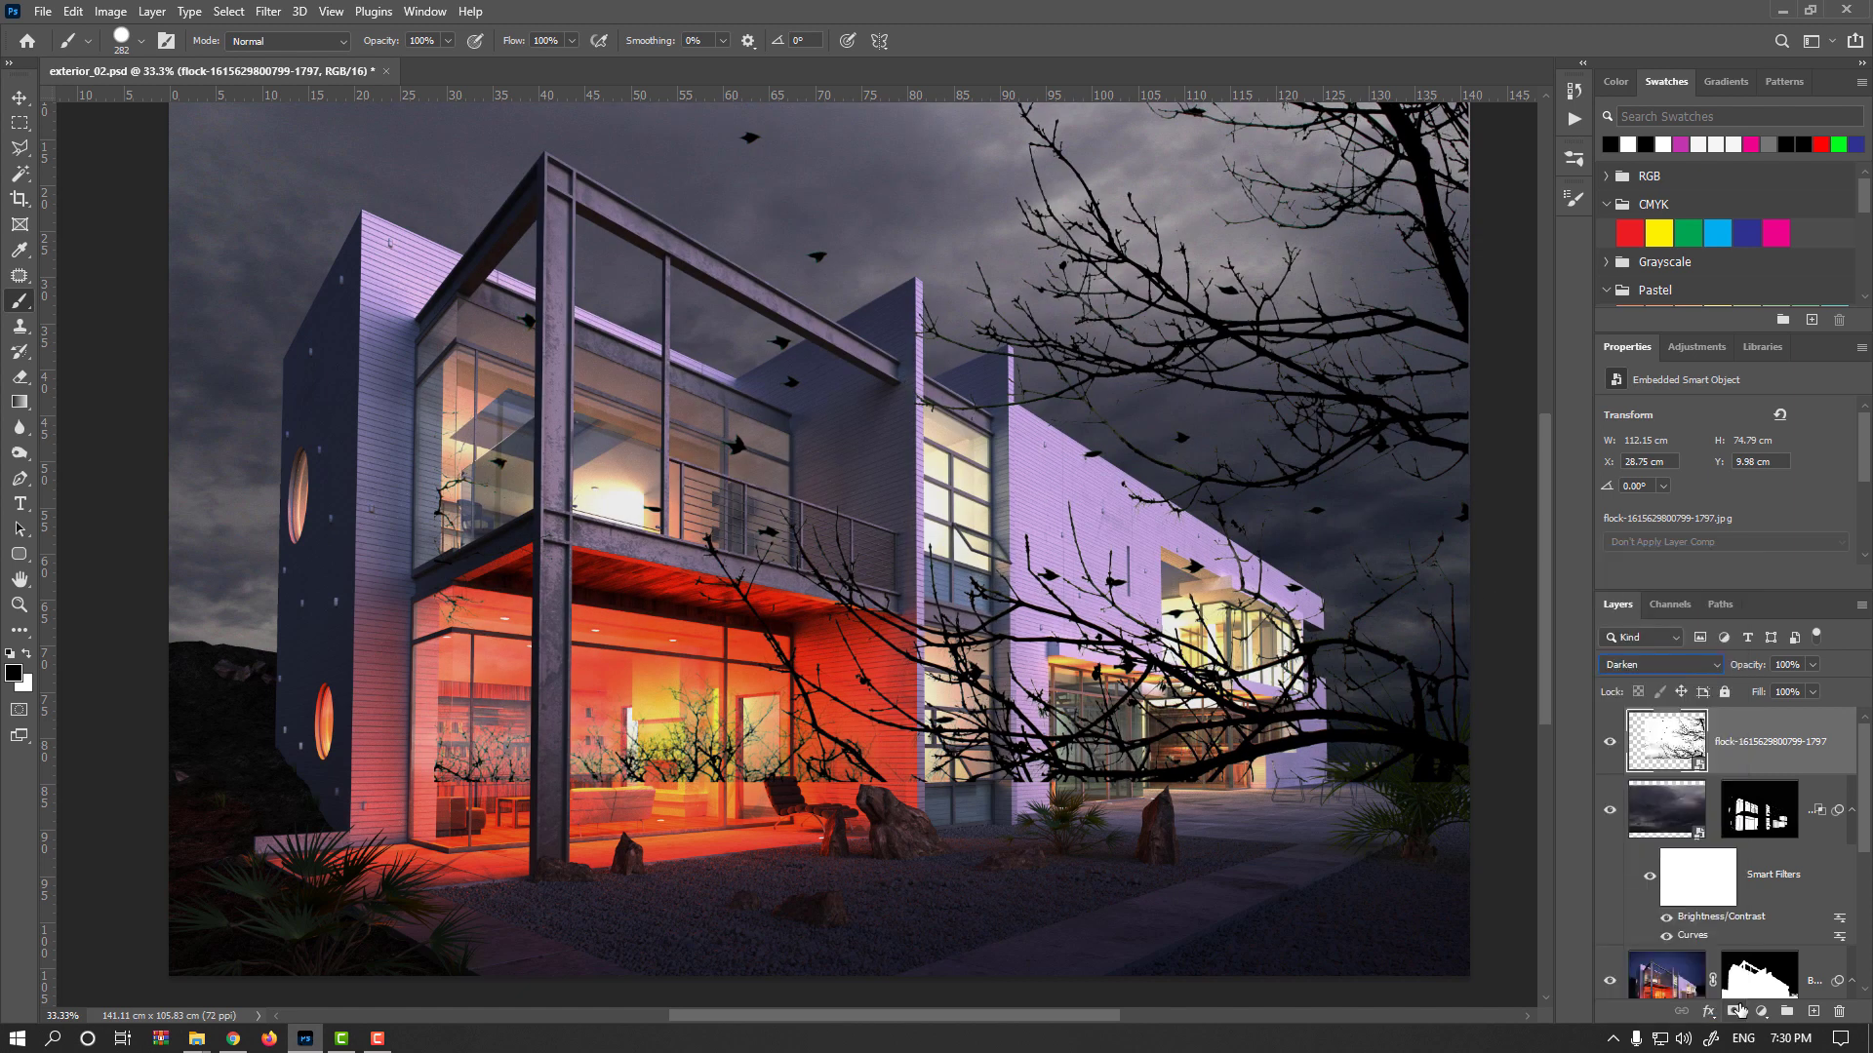
{"action": "left_click", "coordinate": [1740, 1011]}
Step: Paint black on the mask to hide the birds and branches covering the building
{"action": "mouse_move", "coordinate": [756, 171]}
{"action": "left_mouse_down"}
{"action": "mouse_move", "coordinate": [726, 305]}
{"action": "mouse_move", "coordinate": [773, 376]}
{"action": "left_mouse_up"}
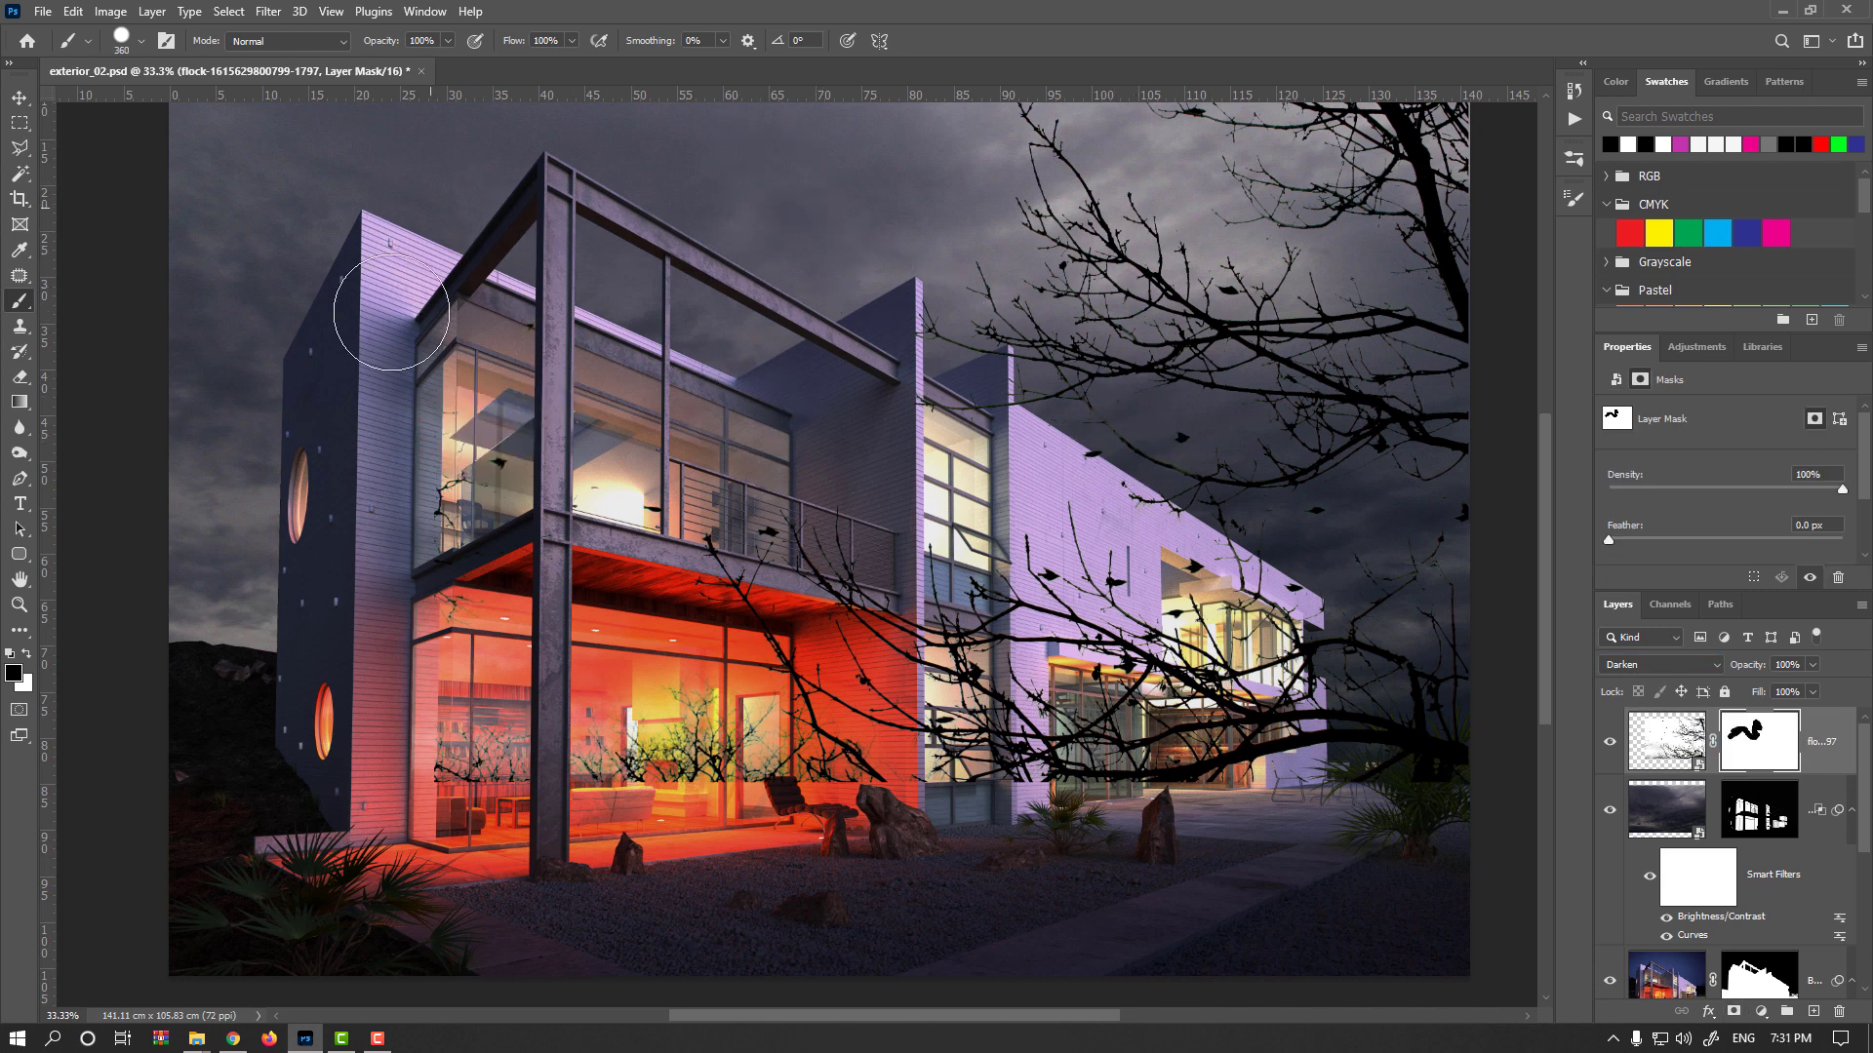
{"action": "mouse_move", "coordinate": [652, 557]}
{"action": "left_mouse_down"}
{"action": "mouse_move", "coordinate": [678, 500]}
{"action": "mouse_move", "coordinate": [999, 554]}
{"action": "mouse_move", "coordinate": [1023, 533]}
{"action": "mouse_move", "coordinate": [1057, 587]}
{"action": "mouse_move", "coordinate": [1146, 633]}
{"action": "mouse_move", "coordinate": [1232, 569]}
{"action": "mouse_move", "coordinate": [1398, 571]}
{"action": "mouse_move", "coordinate": [1443, 684]}
{"action": "mouse_move", "coordinate": [1432, 784]}
{"action": "mouse_move", "coordinate": [1329, 676]}
{"action": "mouse_move", "coordinate": [1170, 664]}
{"action": "mouse_move", "coordinate": [1236, 722]}
{"action": "mouse_move", "coordinate": [1324, 706]}
{"action": "mouse_move", "coordinate": [1081, 826]}
{"action": "mouse_move", "coordinate": [1043, 584]}
{"action": "mouse_move", "coordinate": [902, 638]}
{"action": "mouse_move", "coordinate": [1003, 716]}
{"action": "mouse_move", "coordinate": [1072, 614]}
{"action": "mouse_move", "coordinate": [1019, 595]}
{"action": "mouse_move", "coordinate": [1001, 553]}
{"action": "mouse_move", "coordinate": [1057, 468]}
{"action": "left_mouse_up"}
{"action": "key", "text": "bracketleft"}
{"action": "key", "text": "bracketleft"}
{"action": "key", "text": "bracketleft"}
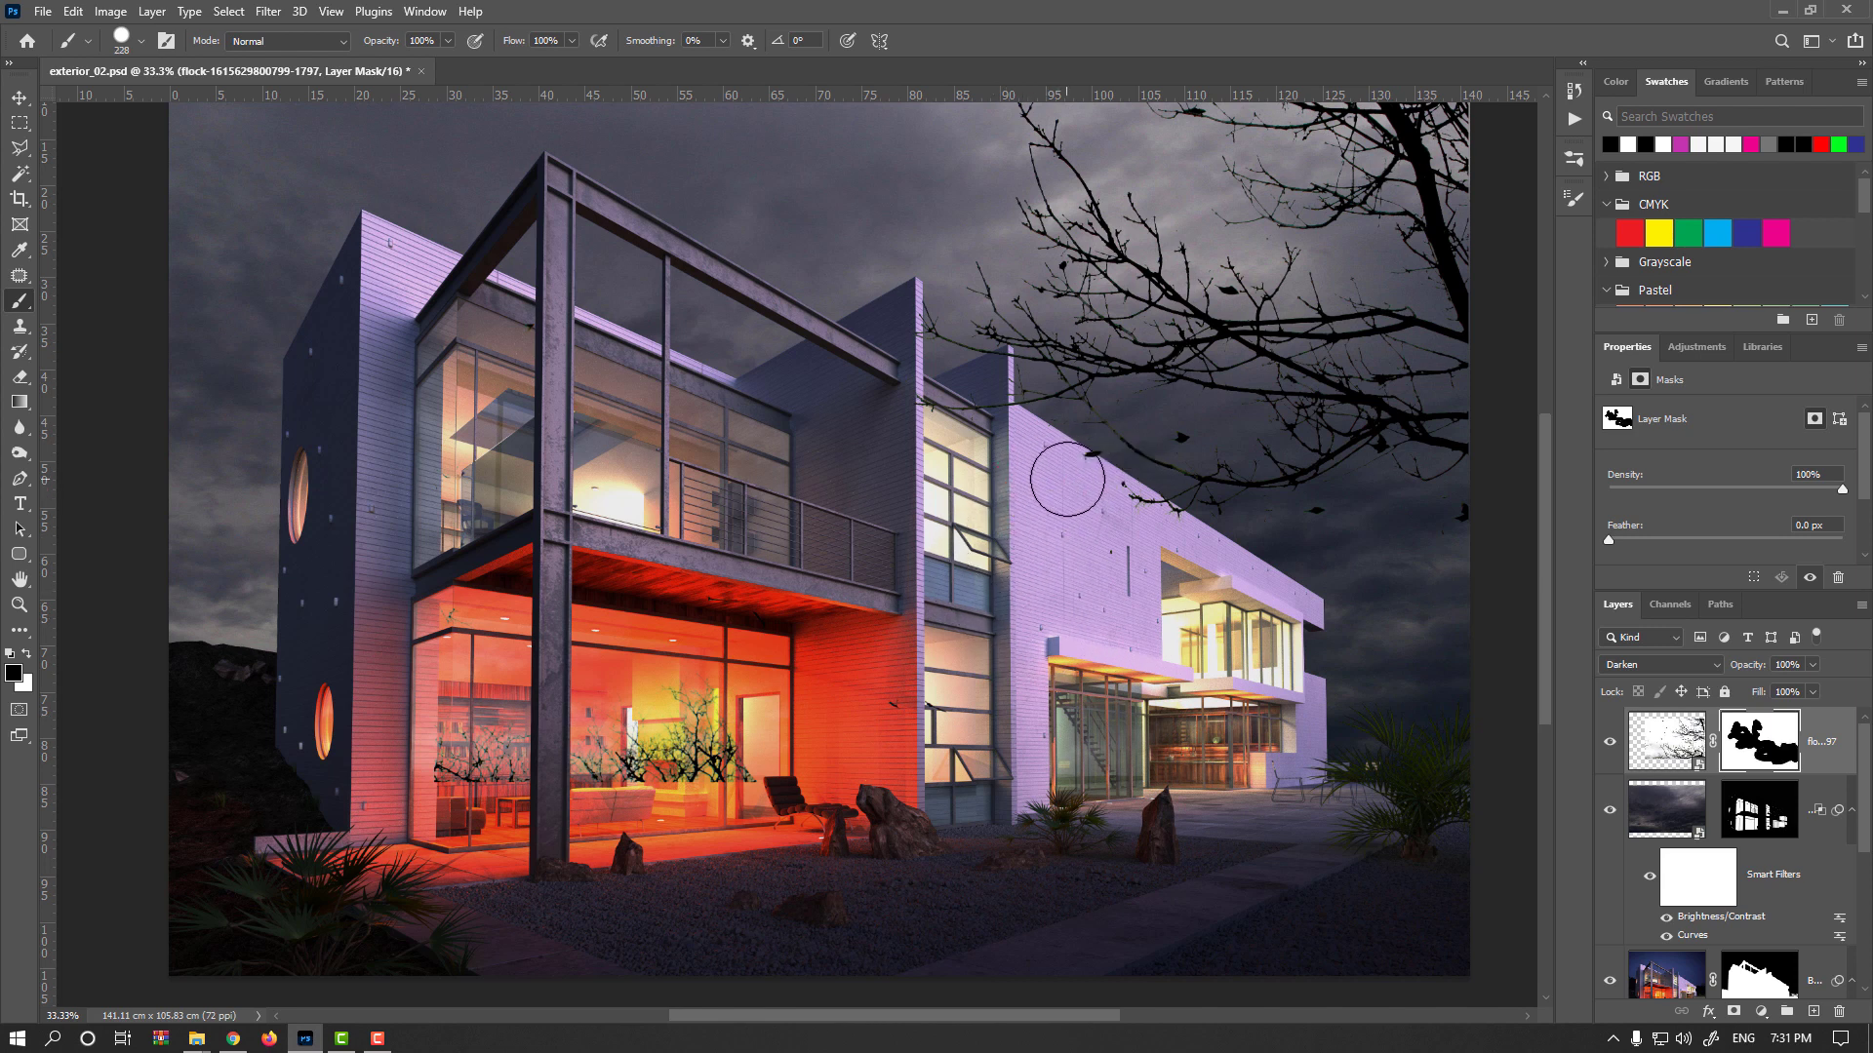
Step: Show only the branches layer and mask out its leftover patches left of and below the main branches
{"action": "left_click", "coordinate": [1610, 747], "text": "alt"}
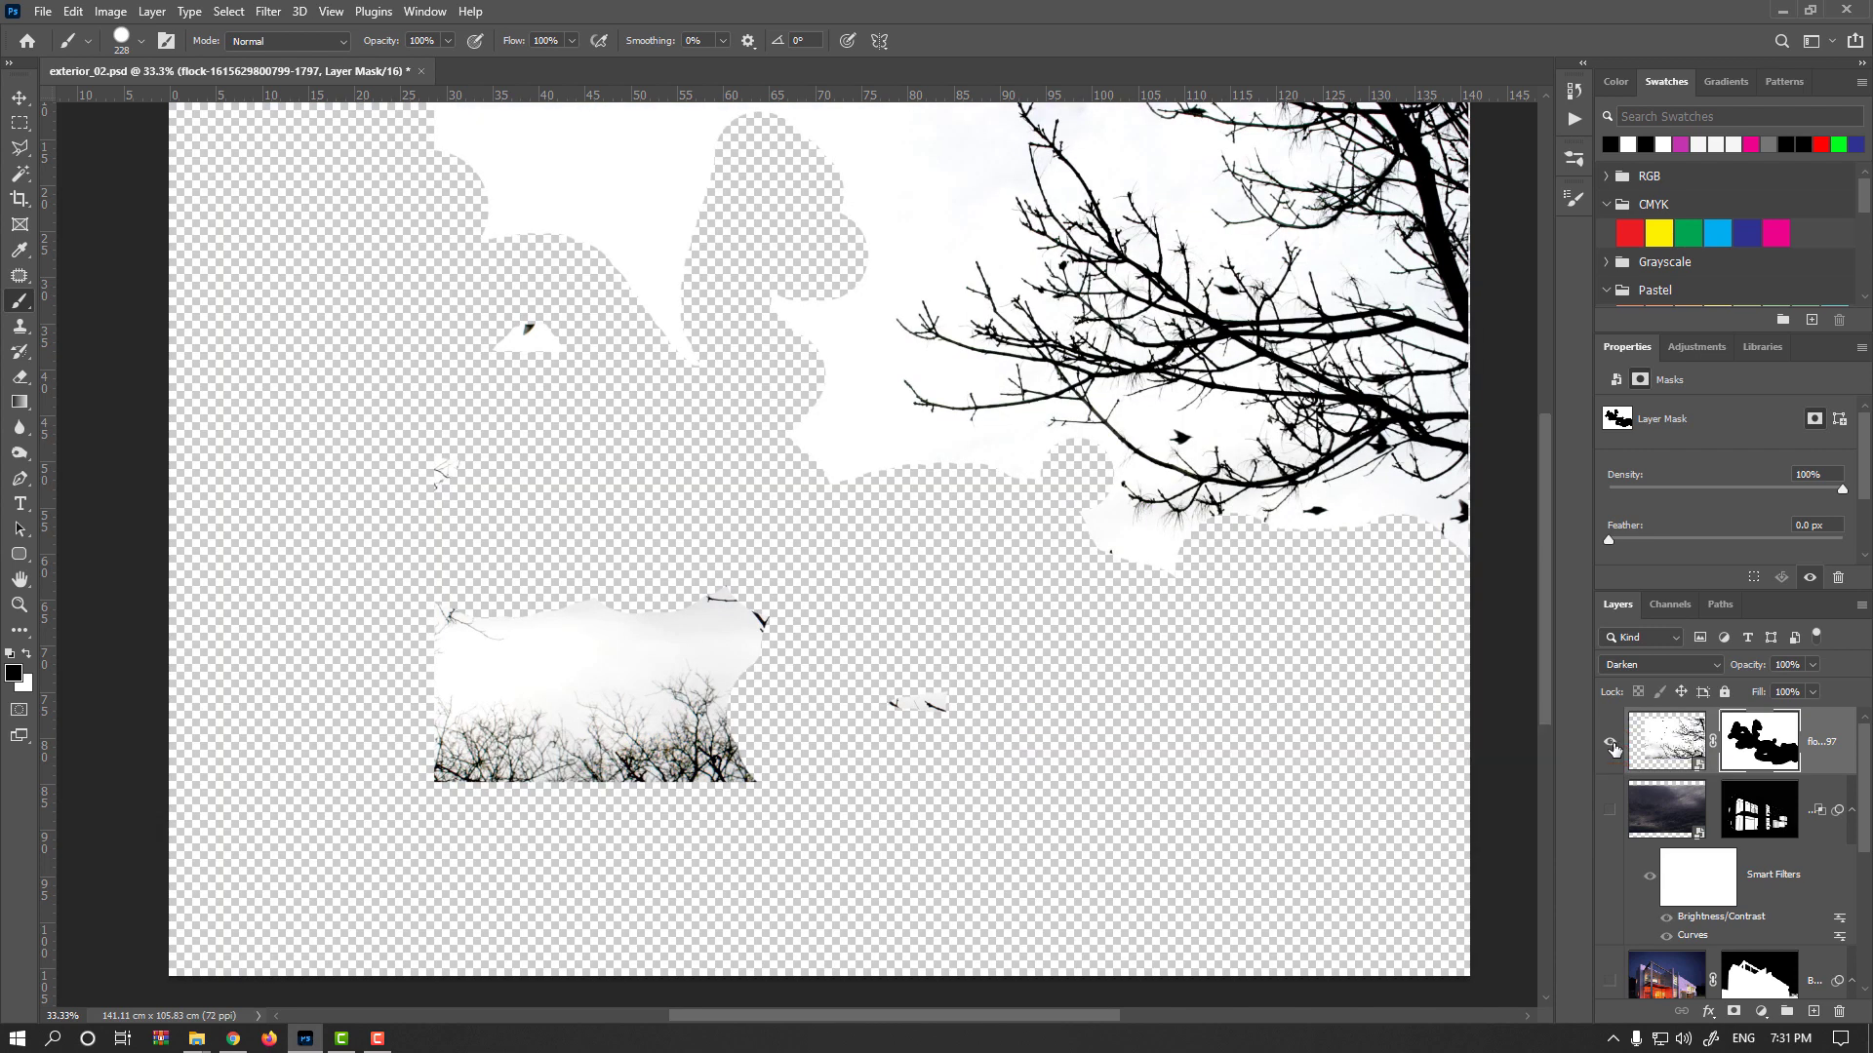
{"action": "mouse_move", "coordinate": [780, 682]}
{"action": "left_mouse_down"}
{"action": "mouse_move", "coordinate": [744, 640]}
{"action": "mouse_move", "coordinate": [641, 709]}
{"action": "mouse_move", "coordinate": [540, 642]}
{"action": "mouse_move", "coordinate": [642, 363]}
{"action": "mouse_move", "coordinate": [749, 162]}
{"action": "mouse_move", "coordinate": [796, 139]}
{"action": "mouse_move", "coordinate": [589, 126]}
{"action": "mouse_move", "coordinate": [417, 150]}
{"action": "mouse_move", "coordinate": [414, 325]}
{"action": "mouse_move", "coordinate": [339, 432]}
{"action": "mouse_move", "coordinate": [428, 553]}
{"action": "mouse_move", "coordinate": [550, 585]}
{"action": "mouse_move", "coordinate": [635, 573]}
{"action": "mouse_move", "coordinate": [724, 299]}
{"action": "mouse_move", "coordinate": [768, 505]}
{"action": "left_mouse_up"}
{"action": "key", "text": "ctrl+z"}
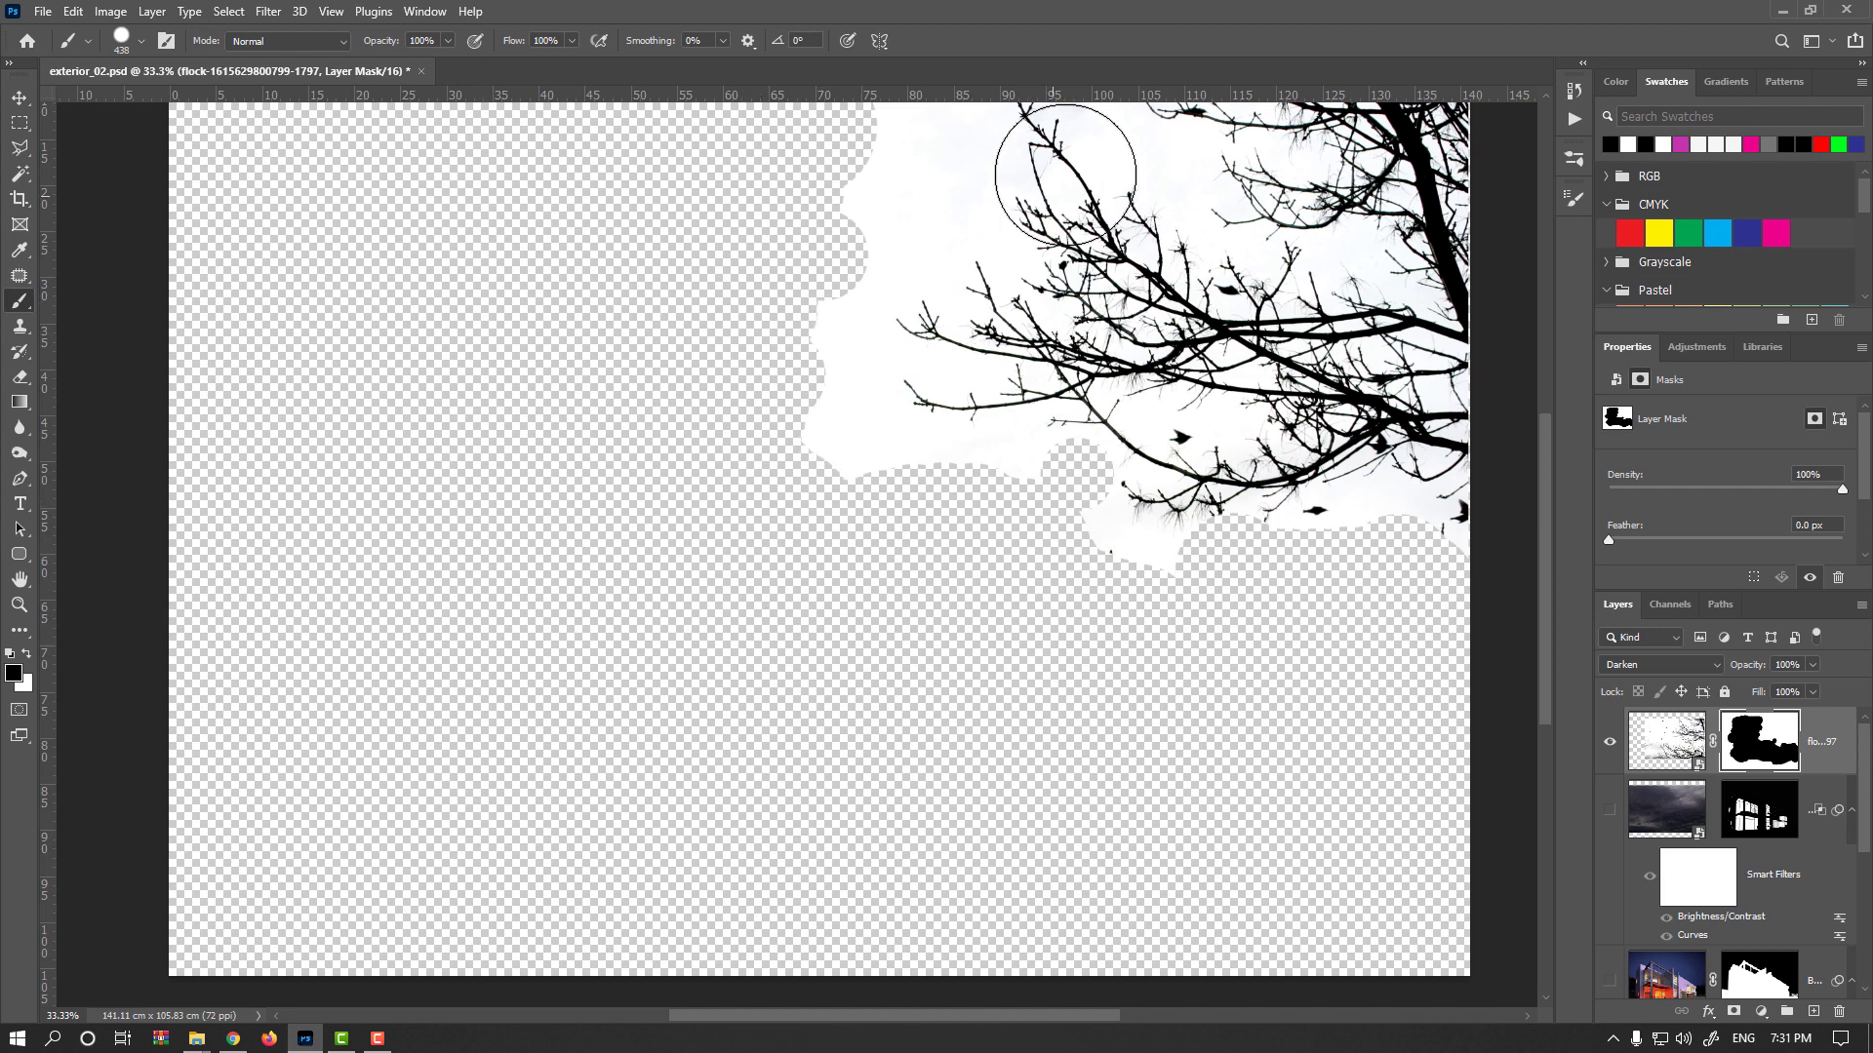
Step: Apply Levels to the branches image with the white input level set to 232
{"action": "scroll", "coordinate": [1074, 114], "scroll_direction": "up", "scroll_amount": 2}
{"action": "left_click_drag", "start_coordinate": [1066, 146], "coordinate": [969, 272]}
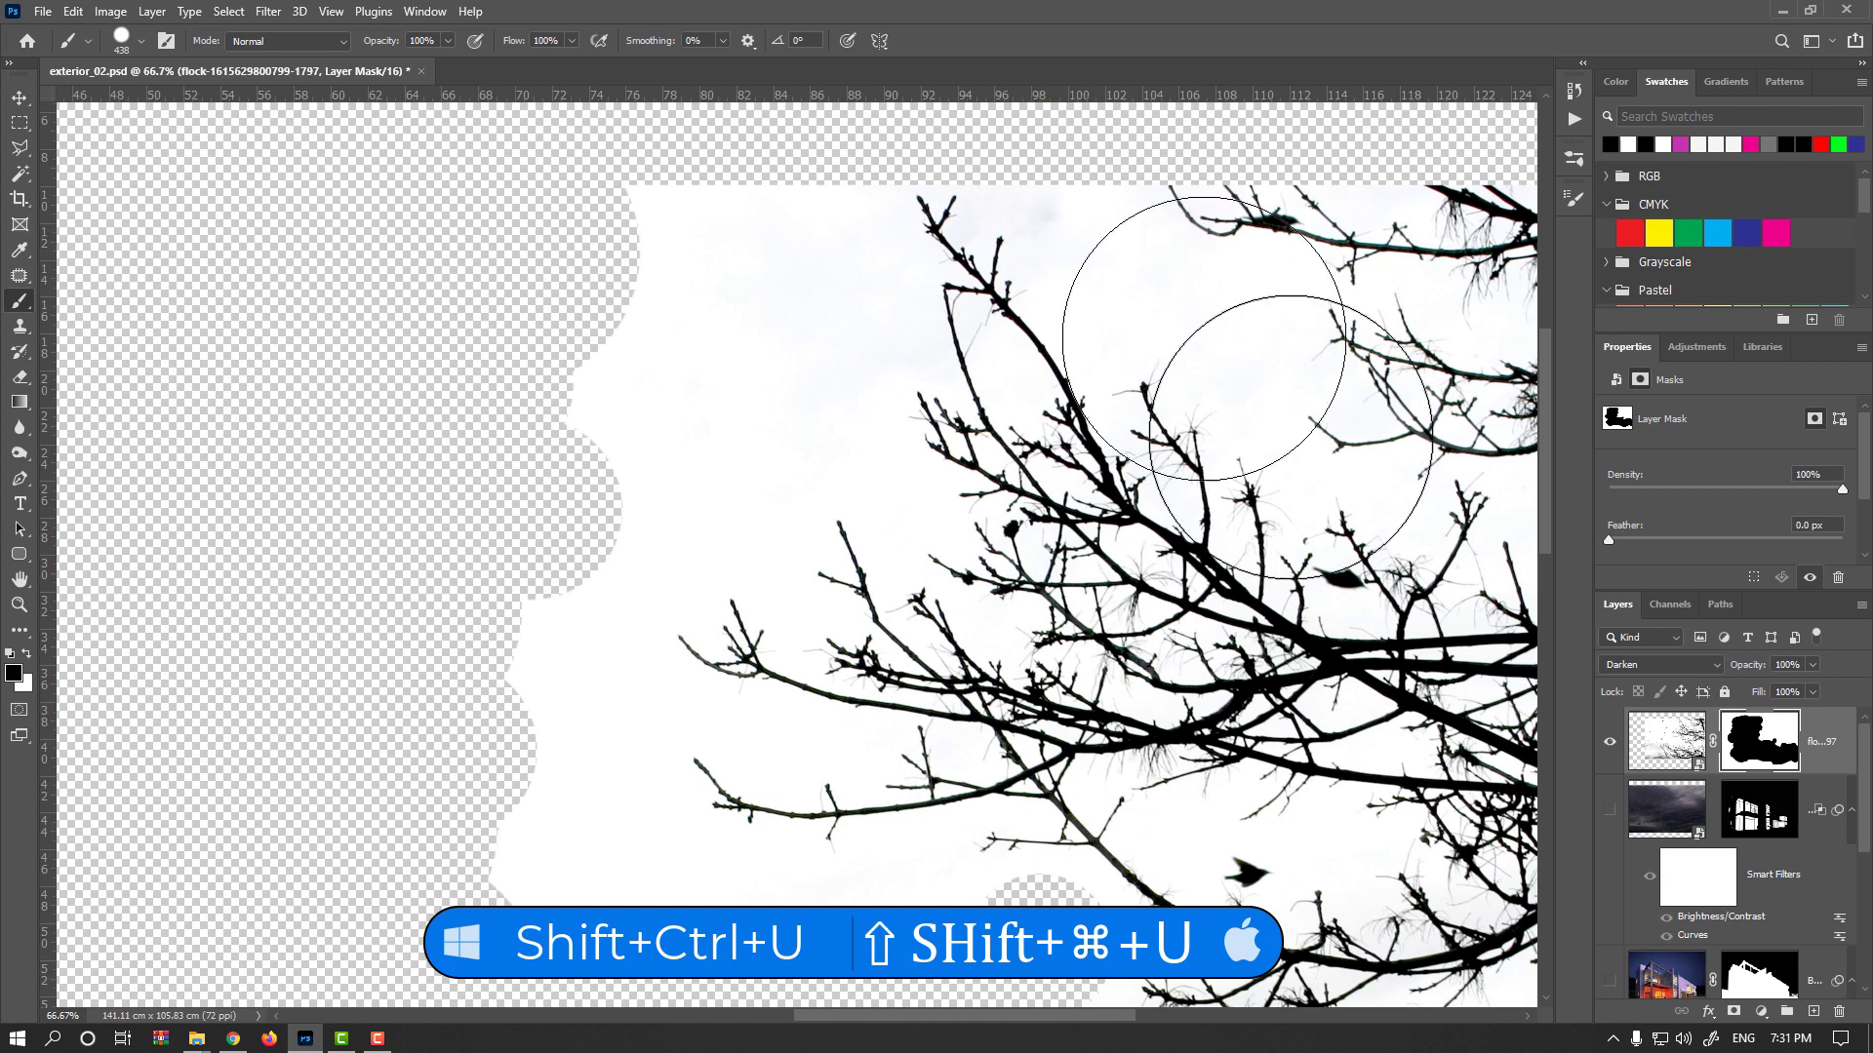
{"action": "left_click", "coordinate": [1670, 751]}
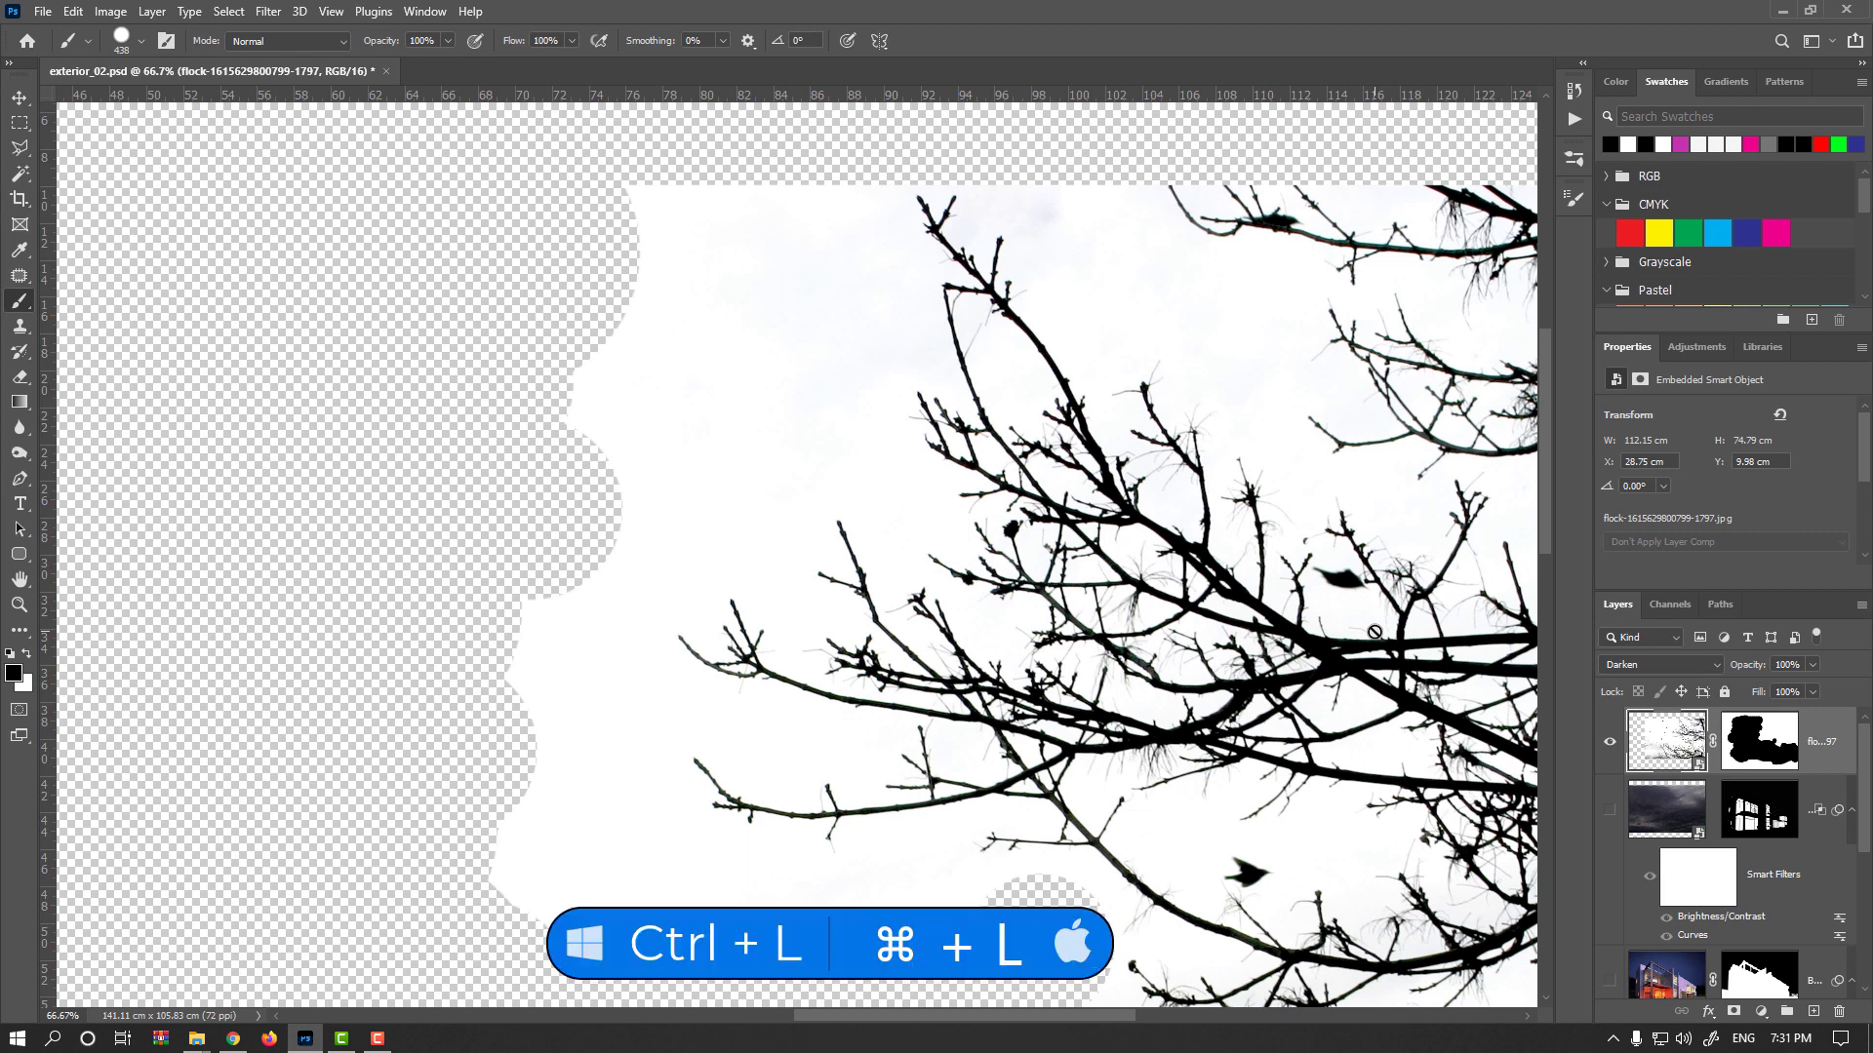
{"action": "key", "text": "ctrl+l"}
{"action": "left_click_drag", "start_coordinate": [957, 209], "coordinate": [1108, 365]}
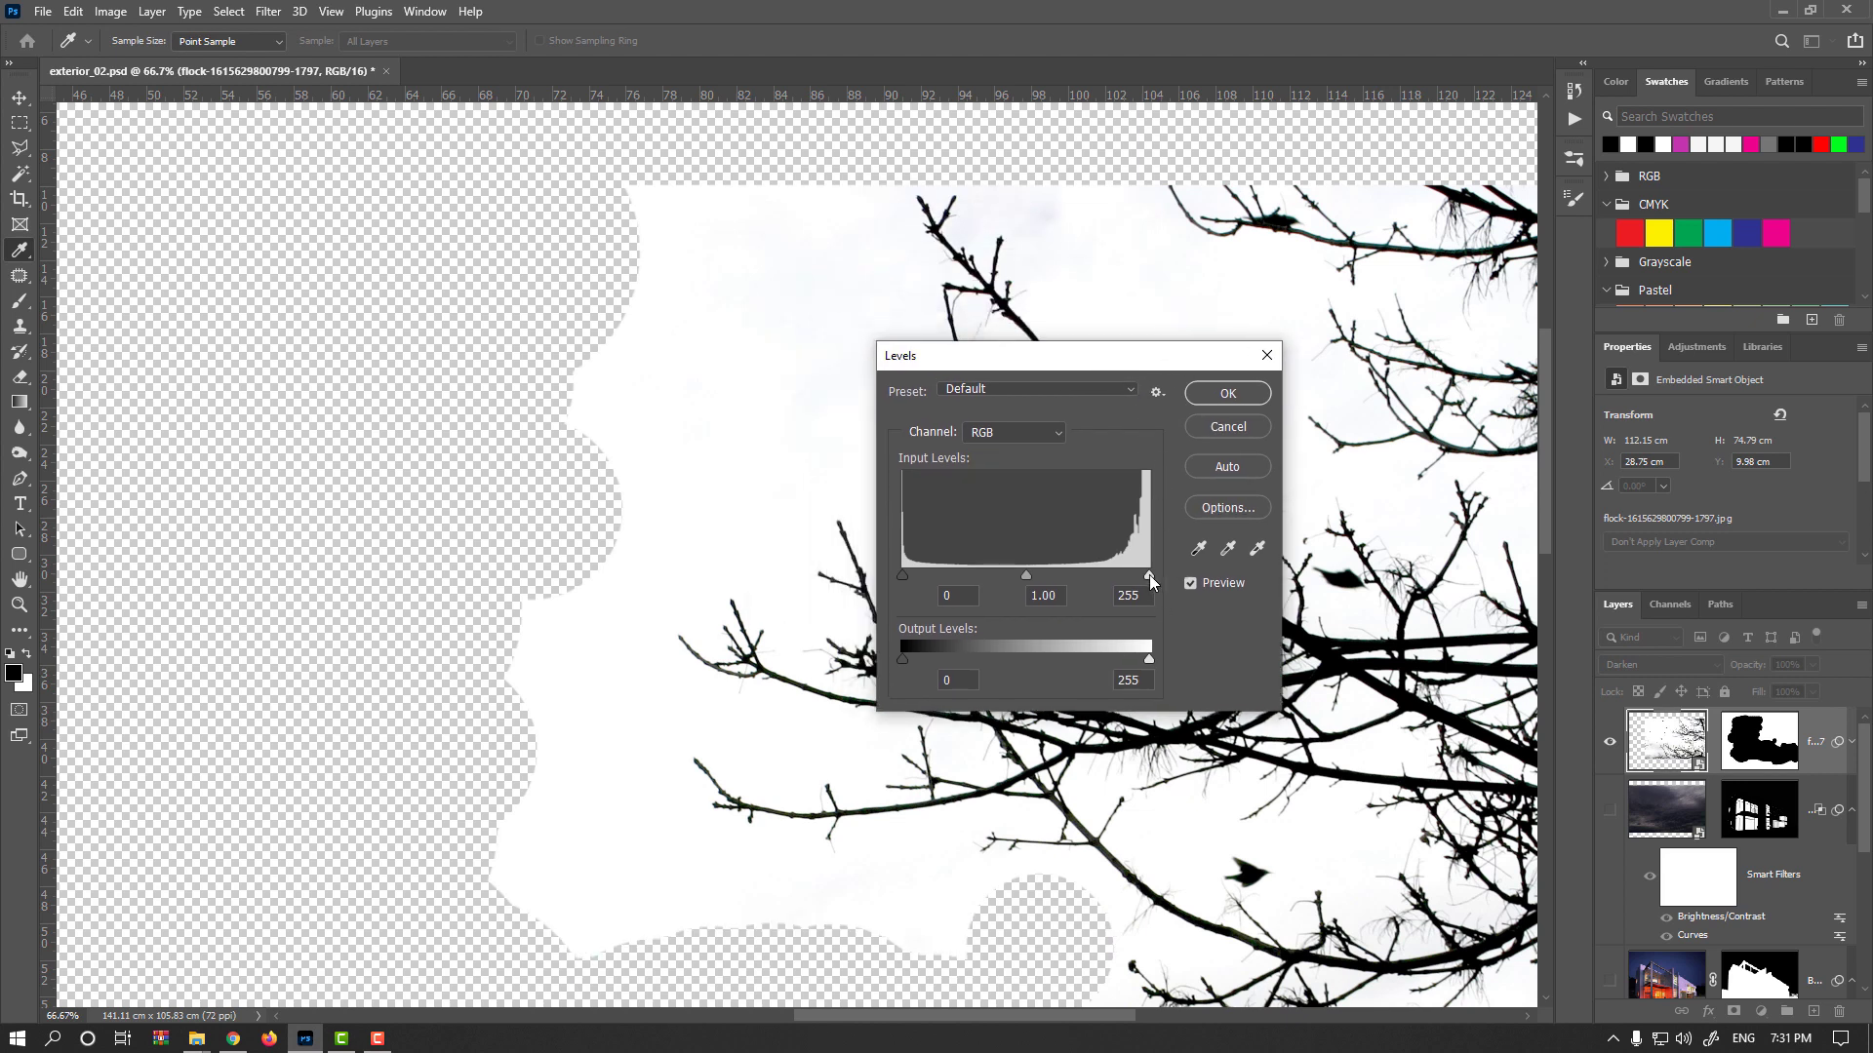
{"action": "left_click_drag", "start_coordinate": [1149, 576], "coordinate": [1127, 576]}
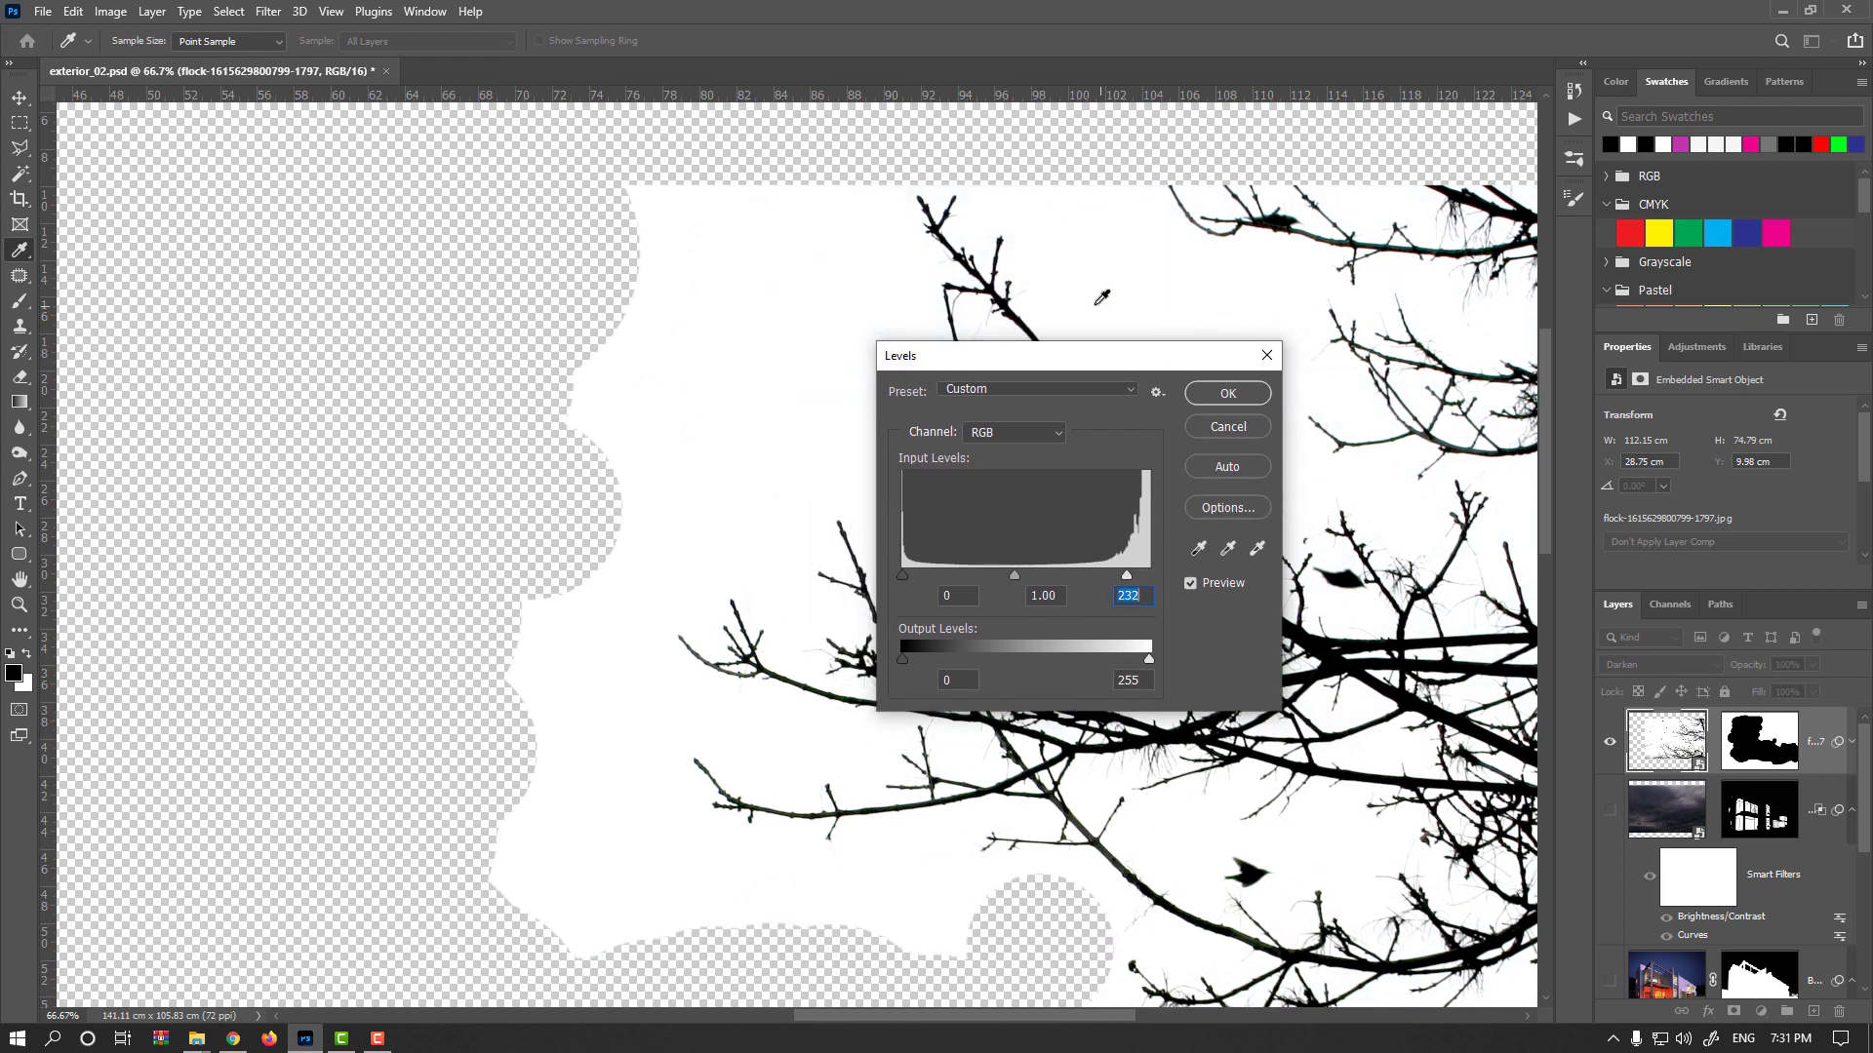
{"action": "left_click", "coordinate": [1227, 393]}
Step: On the branches layer's mask, paint out the bird between the lower branches and the one beneath them with a small black brush
{"action": "key", "text": "b"}
{"action": "left_click_drag", "start_coordinate": [1127, 760], "coordinate": [927, 507]}
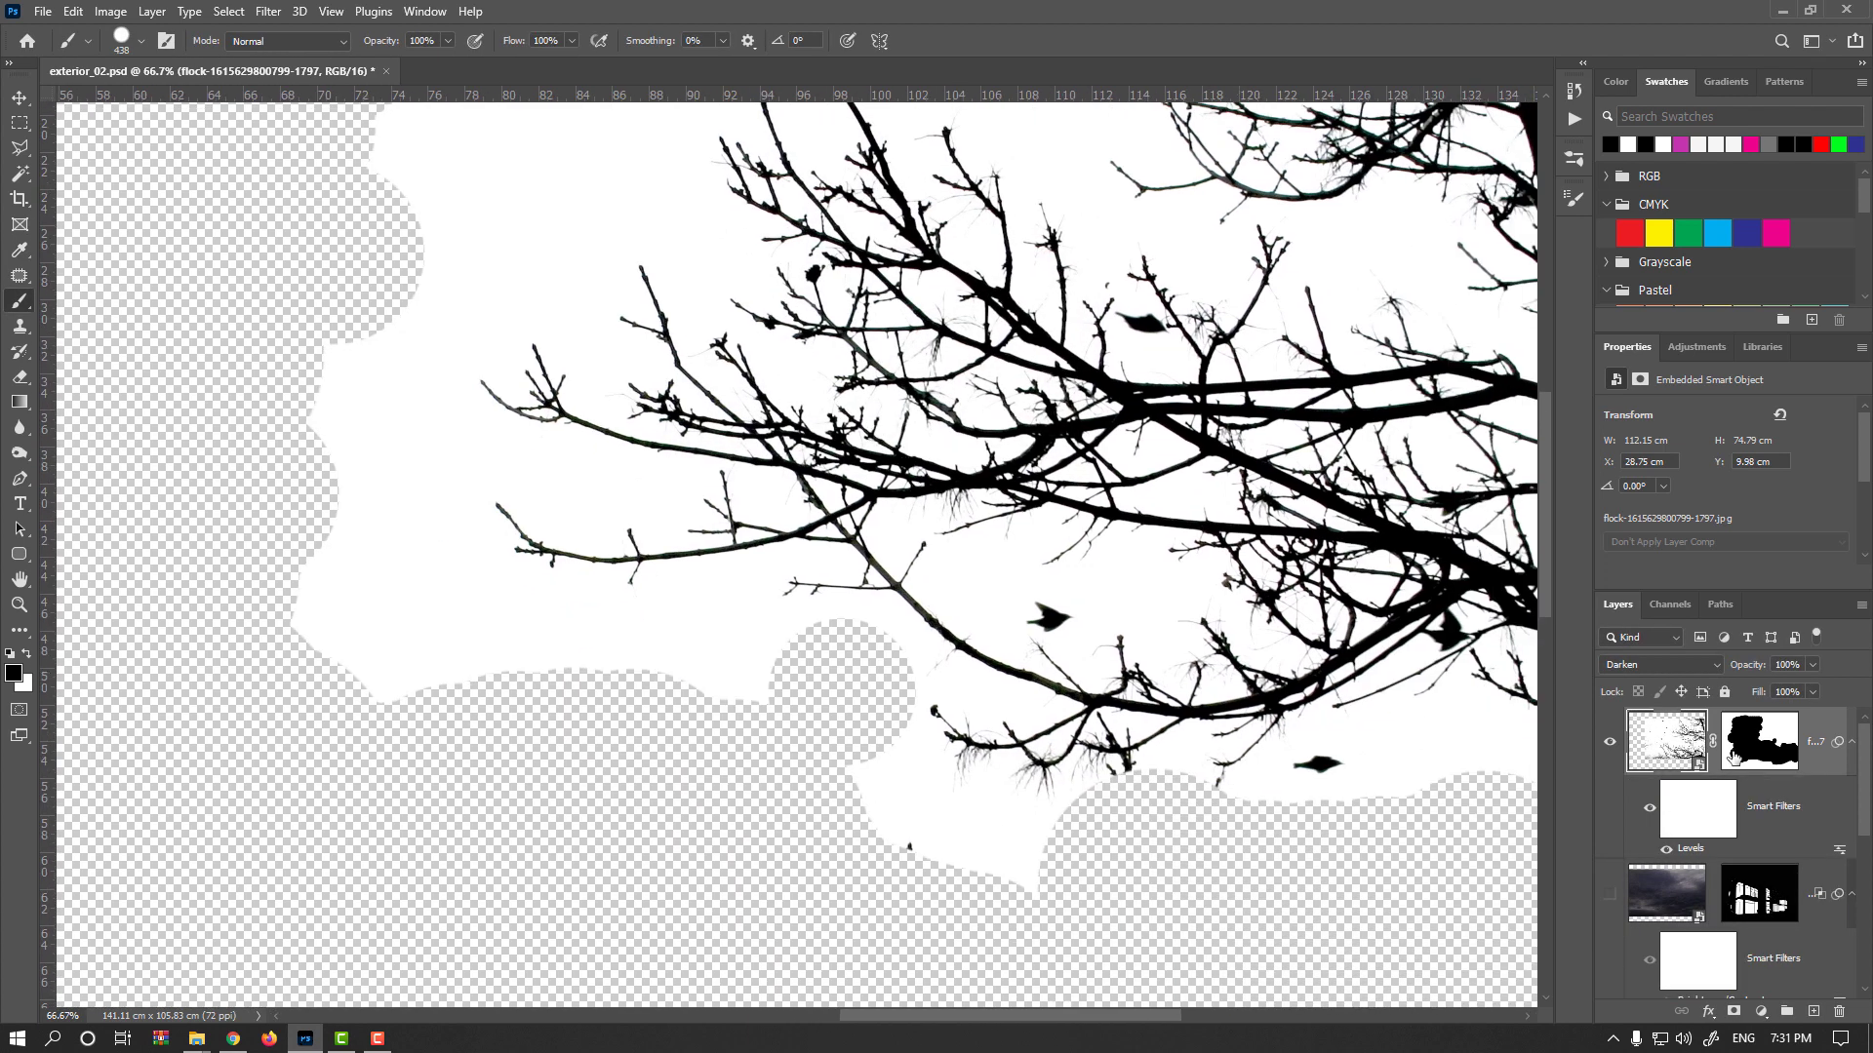
{"action": "left_click", "coordinate": [1729, 759]}
{"action": "mouse_move", "coordinate": [1030, 627]}
{"action": "left_mouse_down"}
{"action": "mouse_move", "coordinate": [951, 652]}
{"action": "mouse_move", "coordinate": [1037, 610]}
{"action": "left_mouse_up"}
{"action": "left_click", "coordinate": [1051, 606]}
{"action": "left_click", "coordinate": [1318, 767]}
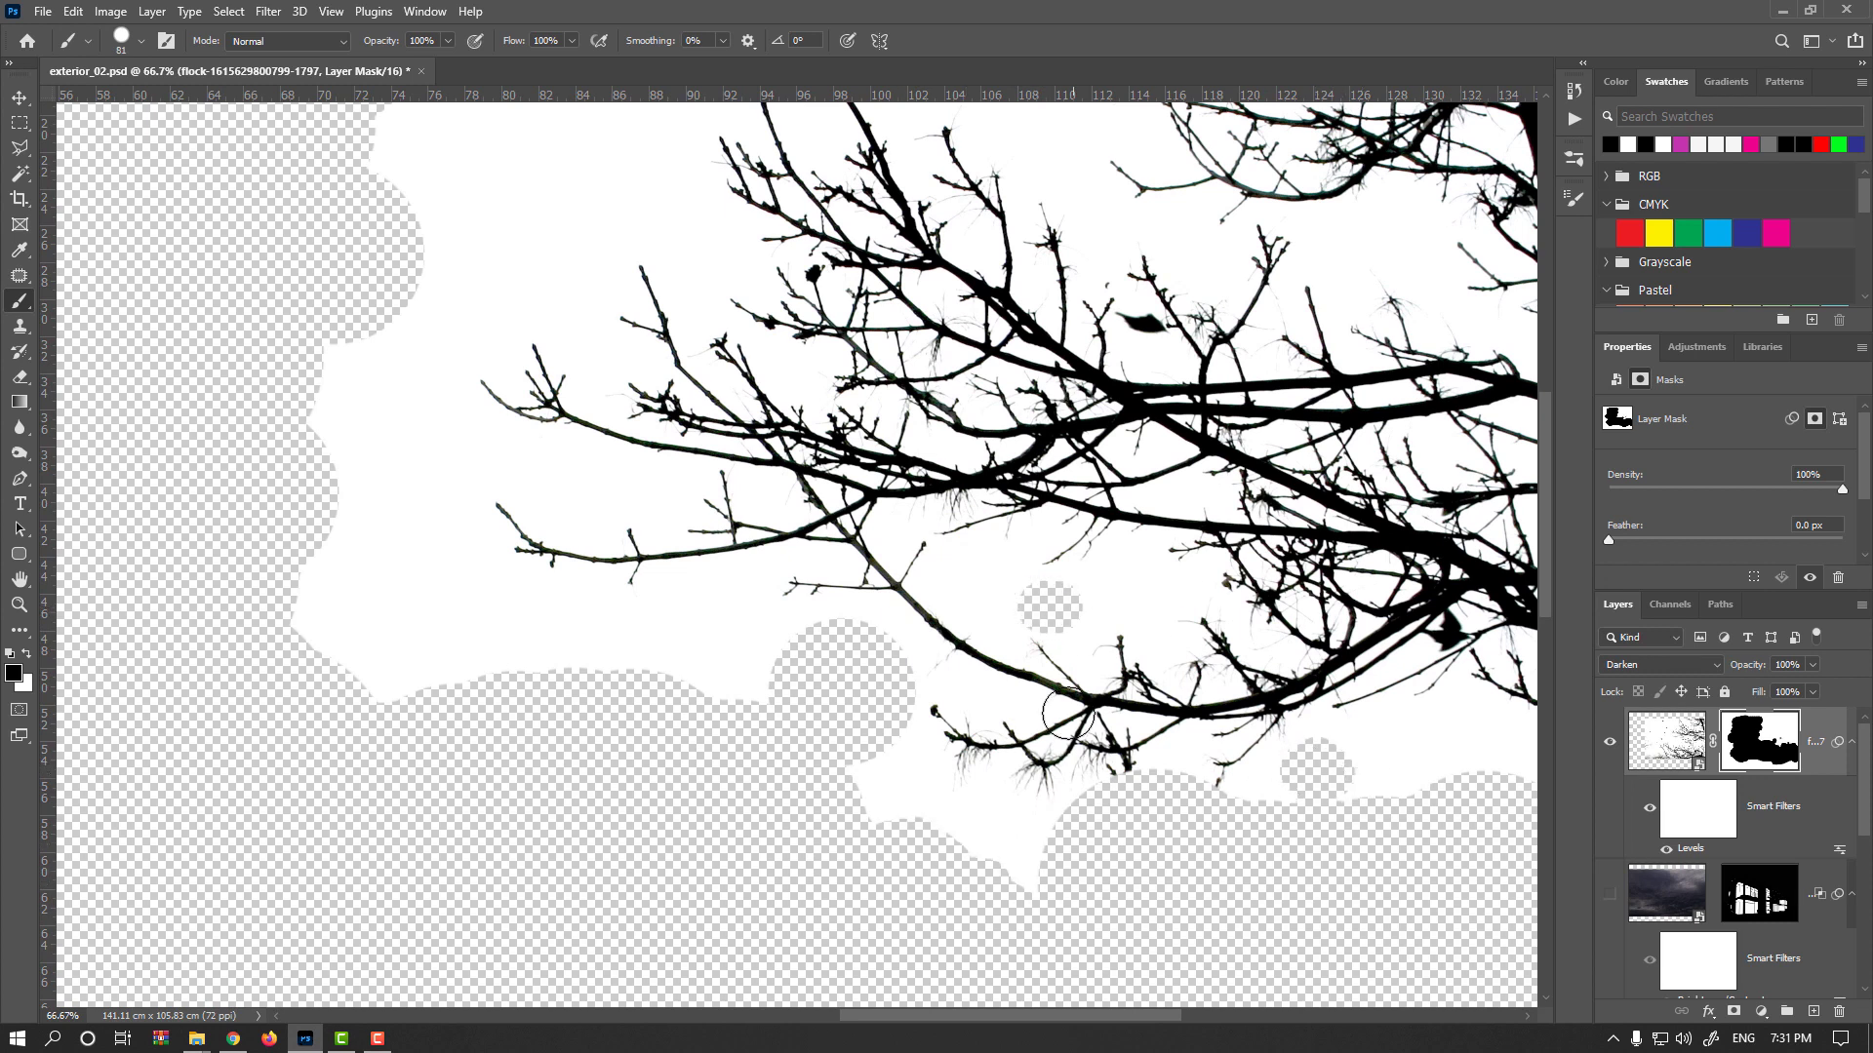
Step: On the branches layer's mask, paint out the bird and the small leftover spot above the main branch fork with a small black brush
{"action": "left_click_drag", "start_coordinate": [1073, 733], "coordinate": [1045, 907]}
{"action": "left_click_drag", "start_coordinate": [1136, 532], "coordinate": [1120, 524]}
{"action": "left_click", "coordinate": [1094, 492]}
{"action": "left_click", "coordinate": [1118, 498]}
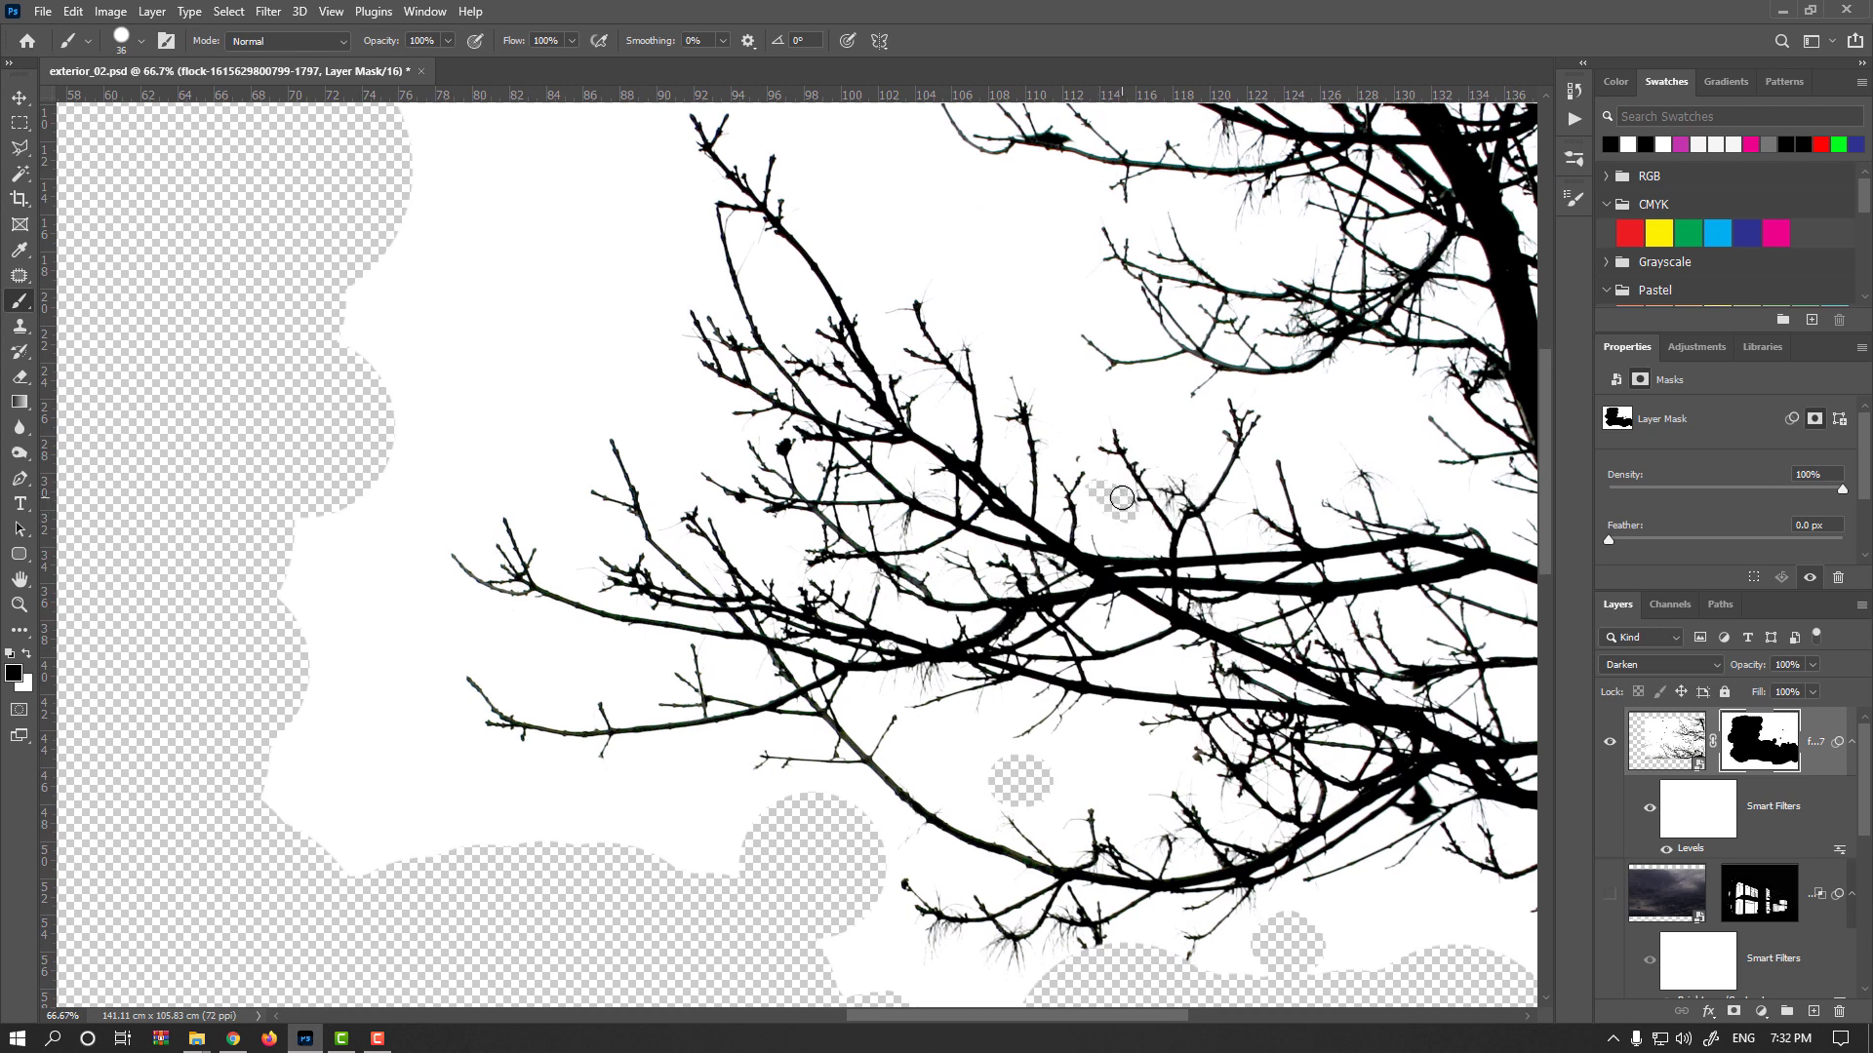
{"action": "left_click", "coordinate": [1075, 451]}
{"action": "left_click_drag", "start_coordinate": [1029, 376], "coordinate": [1076, 582]}
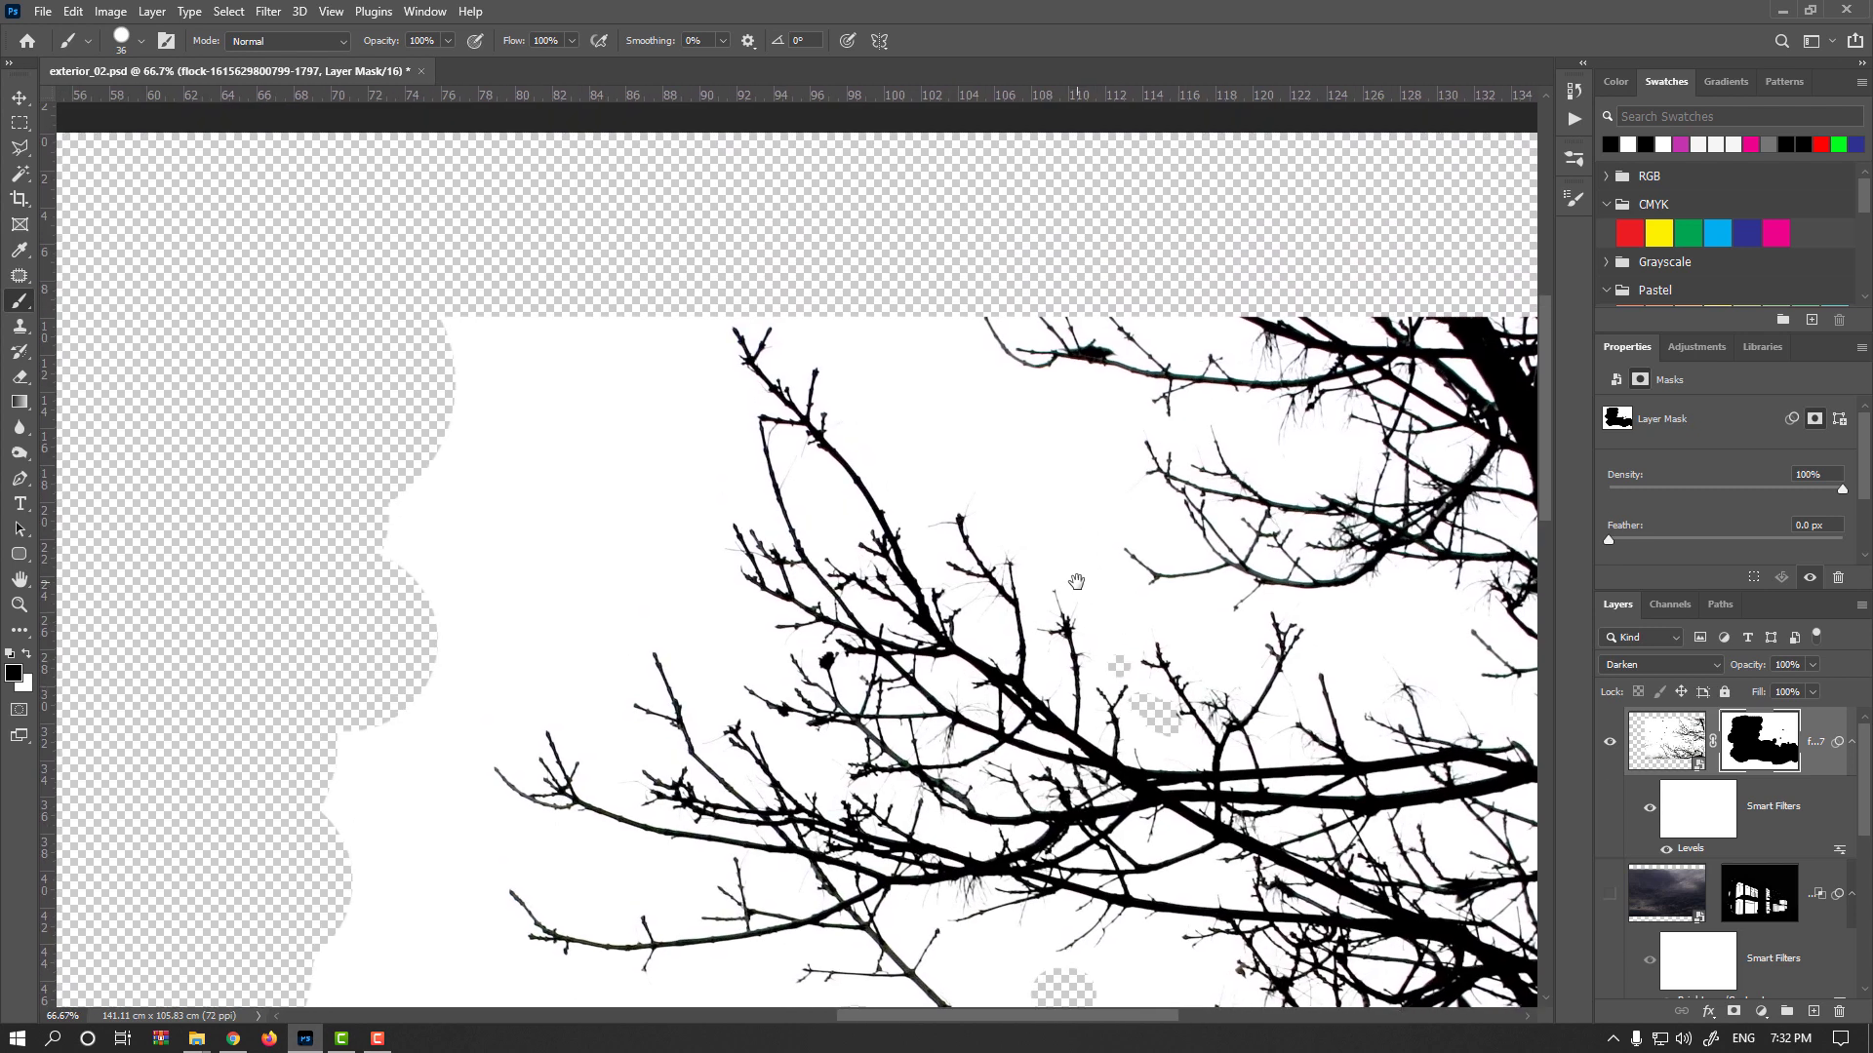
Step: Show all layers again and move the branches layer up to the top edge of the image
{"action": "left_click", "coordinate": [20, 98]}
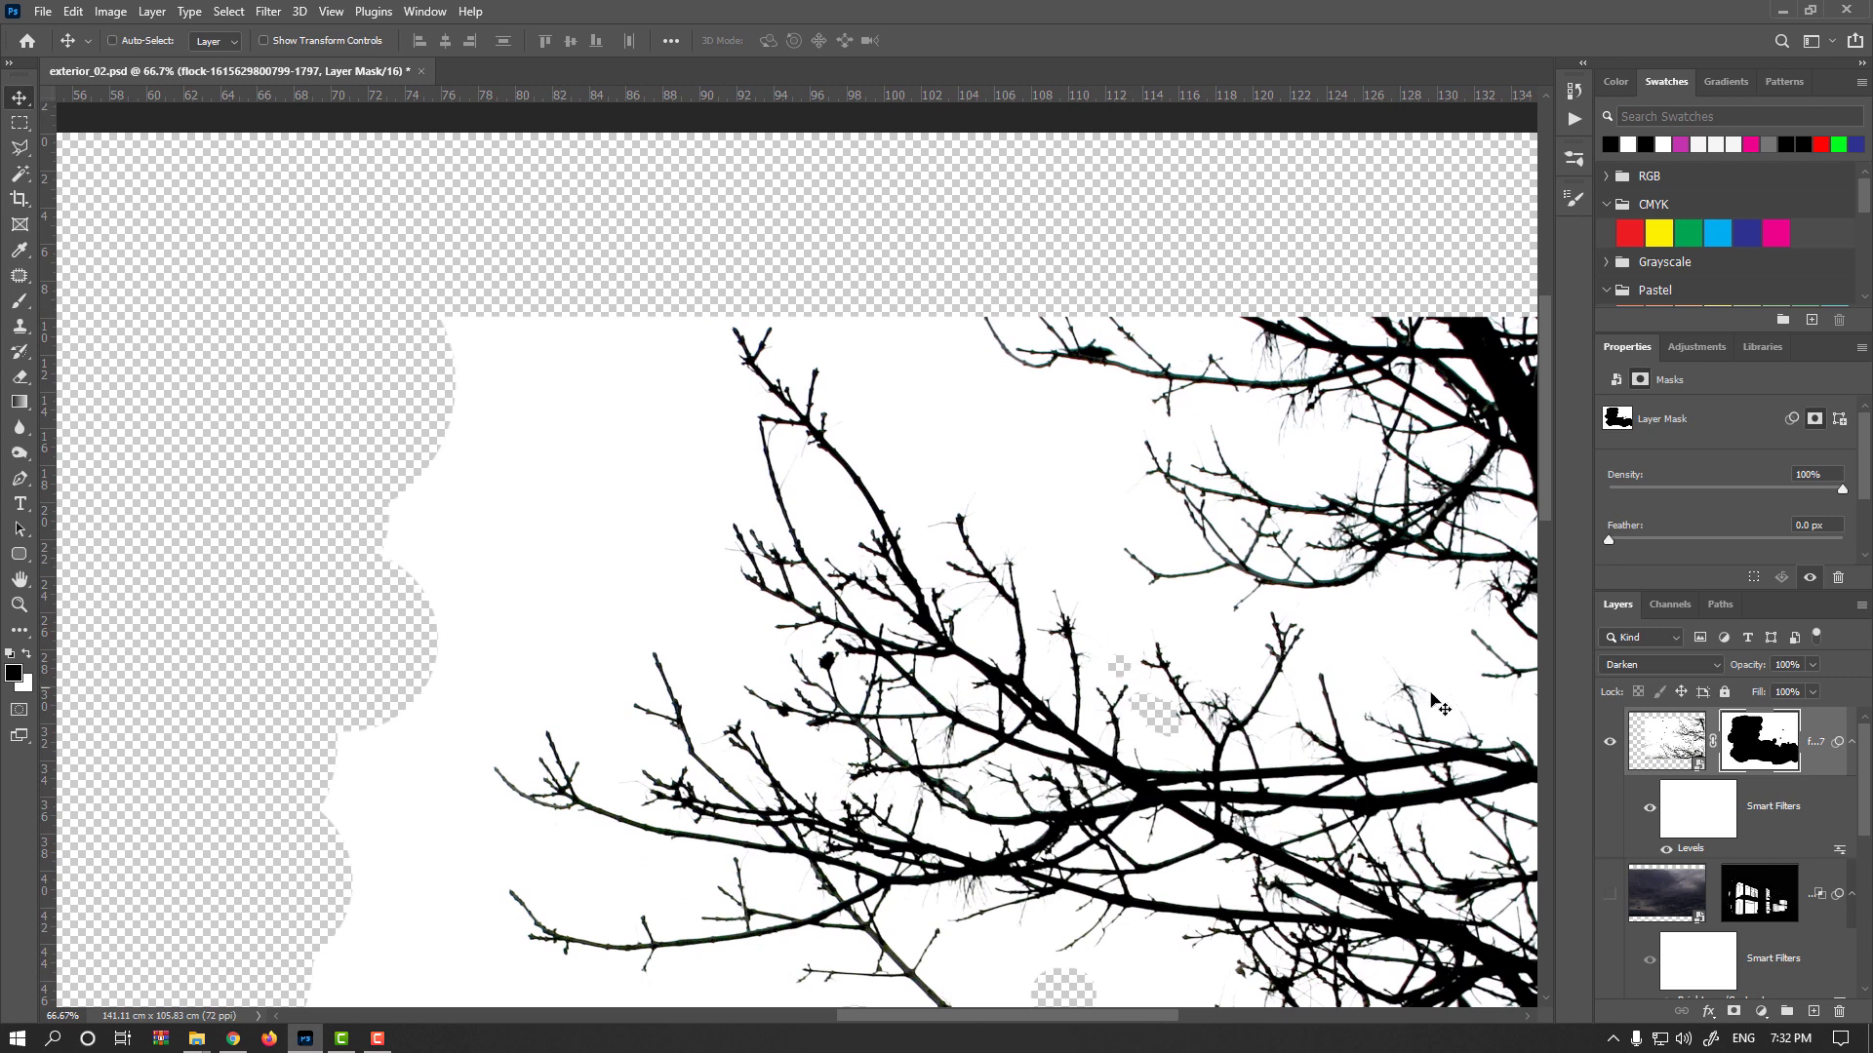
{"action": "key", "text": "alt"}
{"action": "left_click", "coordinate": [1611, 747], "text": "alt"}
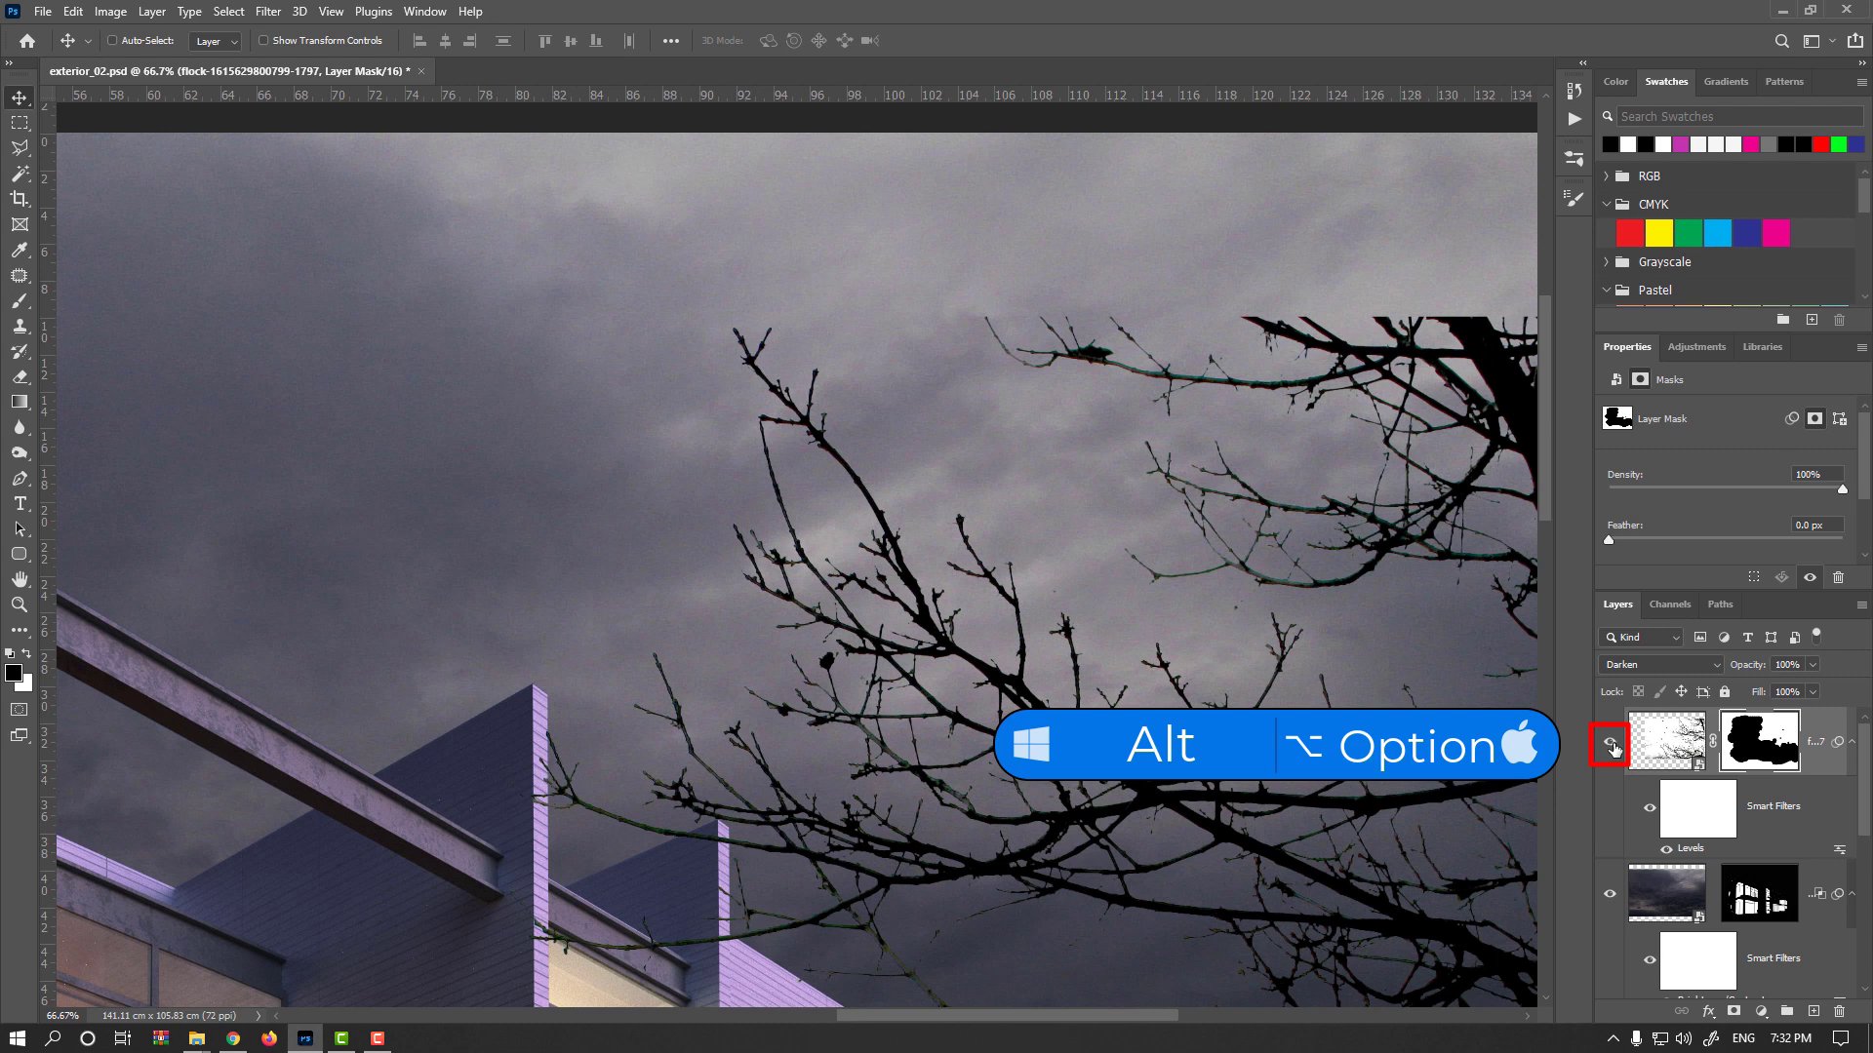
{"action": "scroll", "coordinate": [1248, 650], "scroll_direction": "down", "scroll_amount": 2}
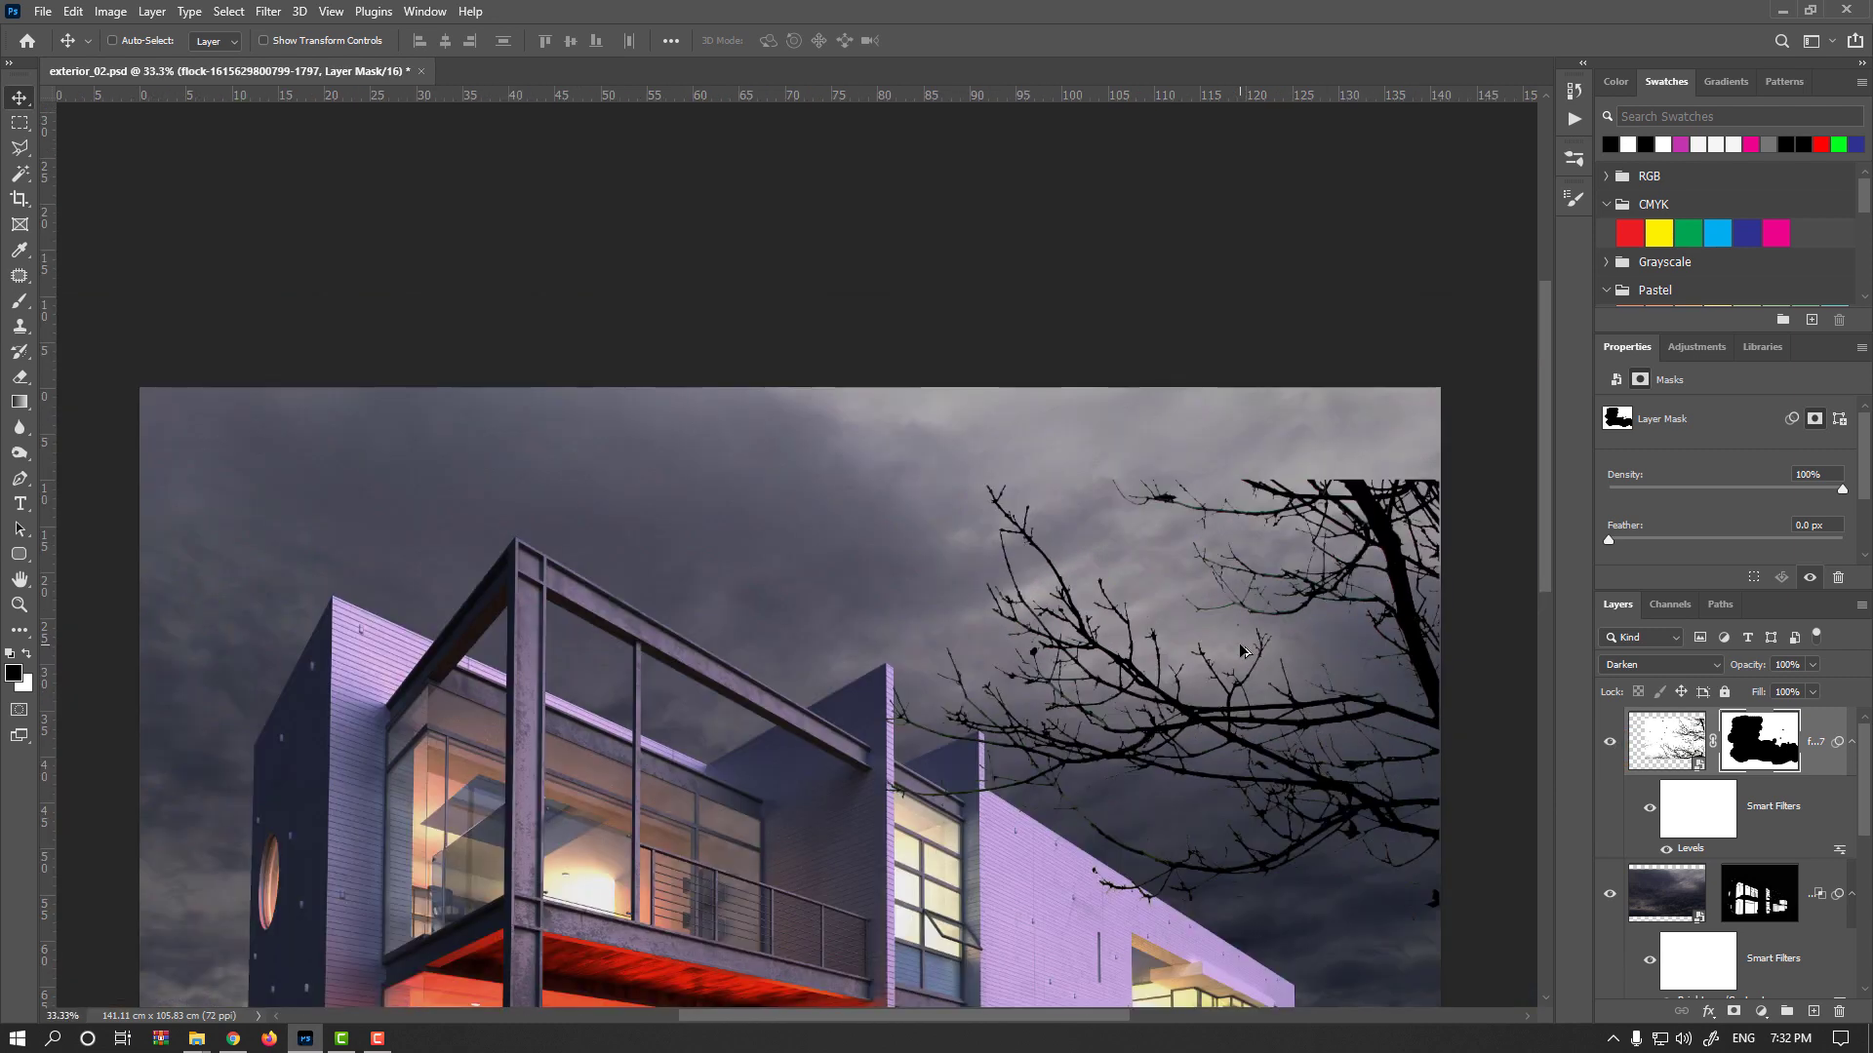
{"action": "left_click_drag", "start_coordinate": [1248, 671], "coordinate": [1009, 500]}
{"action": "left_click_drag", "start_coordinate": [1185, 483], "coordinate": [1180, 379]}
Step: Paint black on the mask over the leftovers below the branches near the image's right edge, and target the layer's image instead of the mask
{"action": "key", "text": "b"}
{"action": "left_click_drag", "start_coordinate": [1167, 654], "coordinate": [1203, 647]}
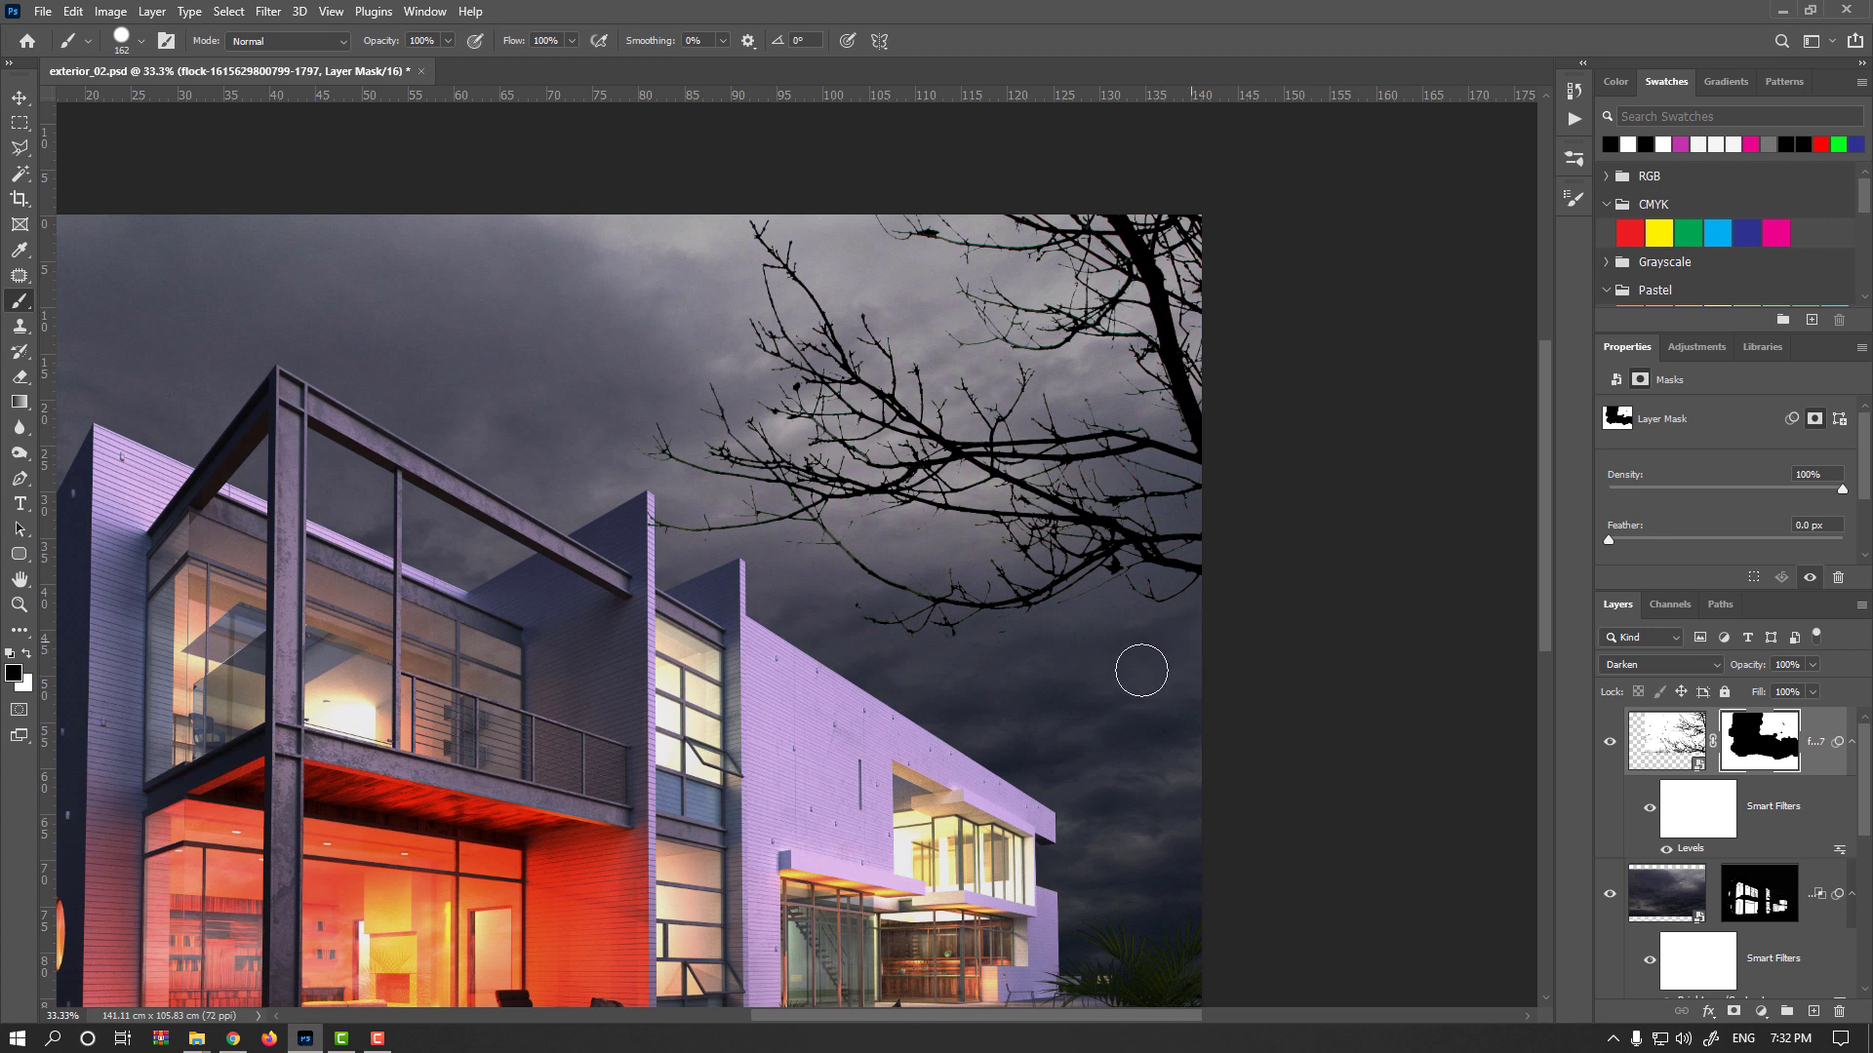
{"action": "left_click_drag", "start_coordinate": [881, 715], "coordinate": [1078, 712]}
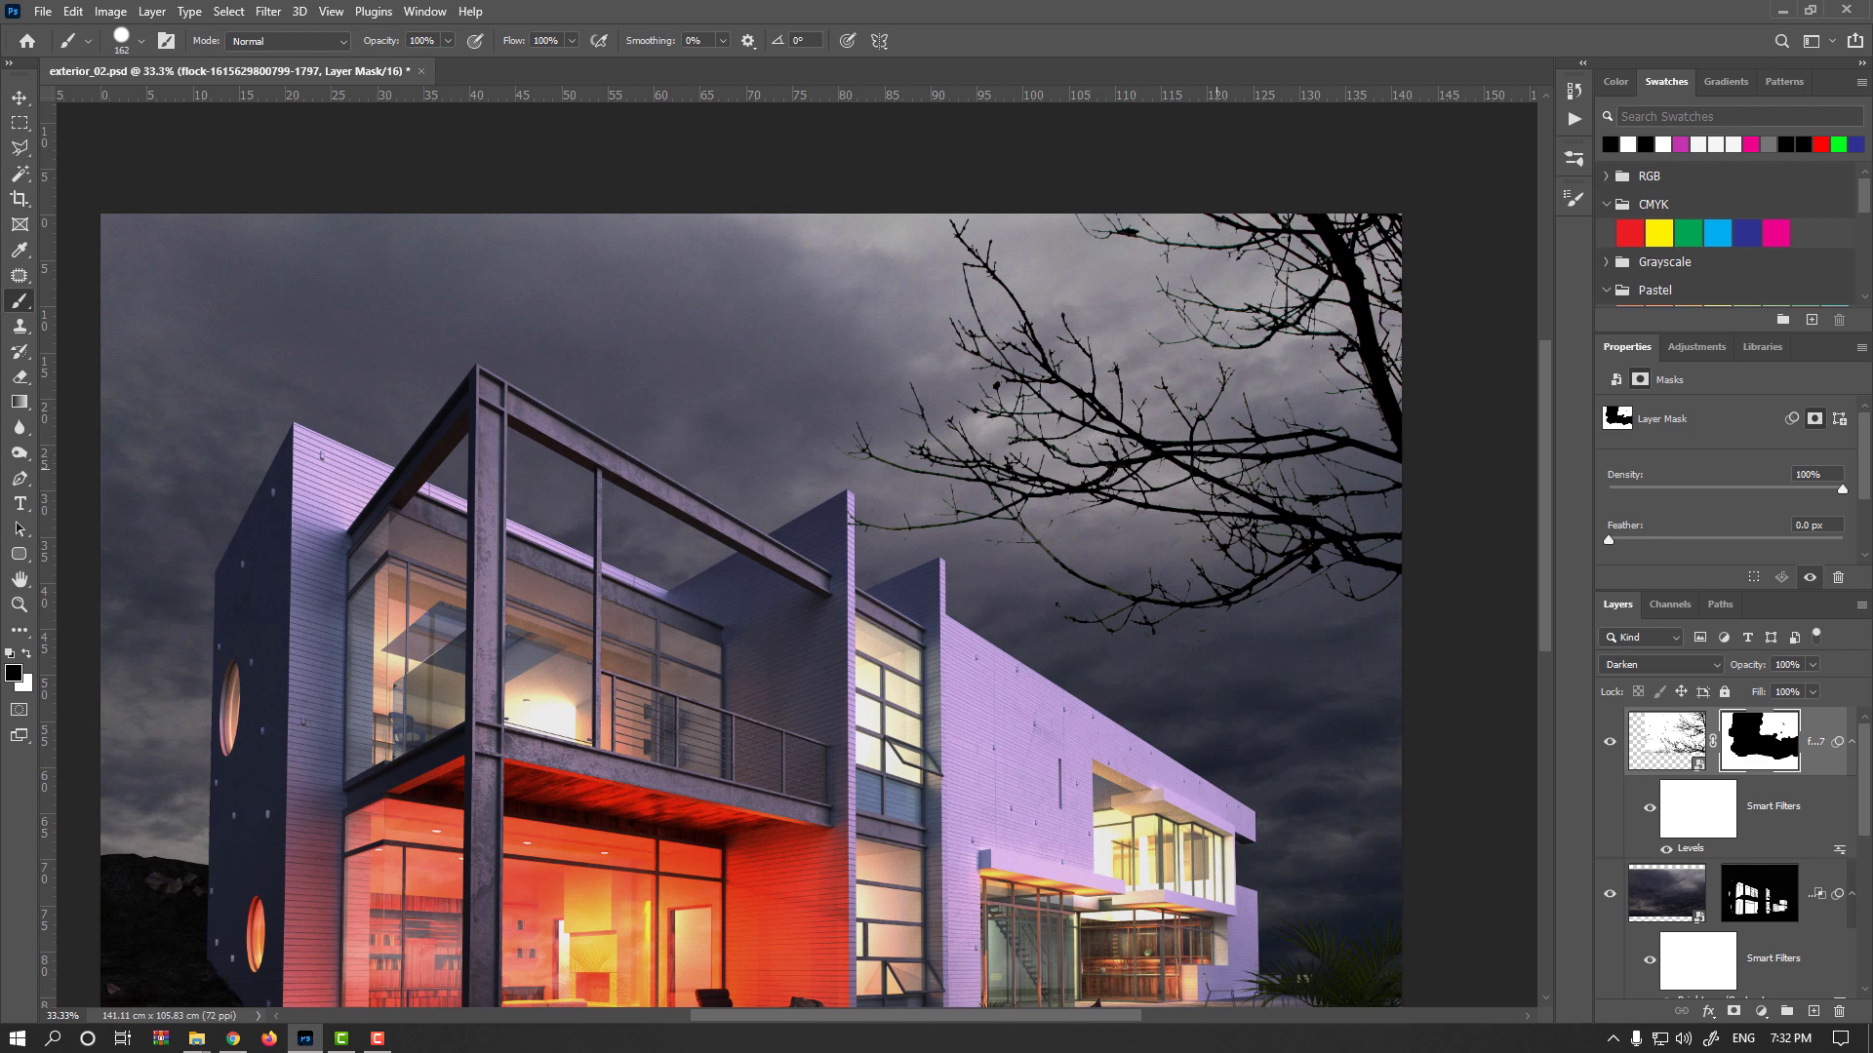
{"action": "key", "text": "ctrl+2"}
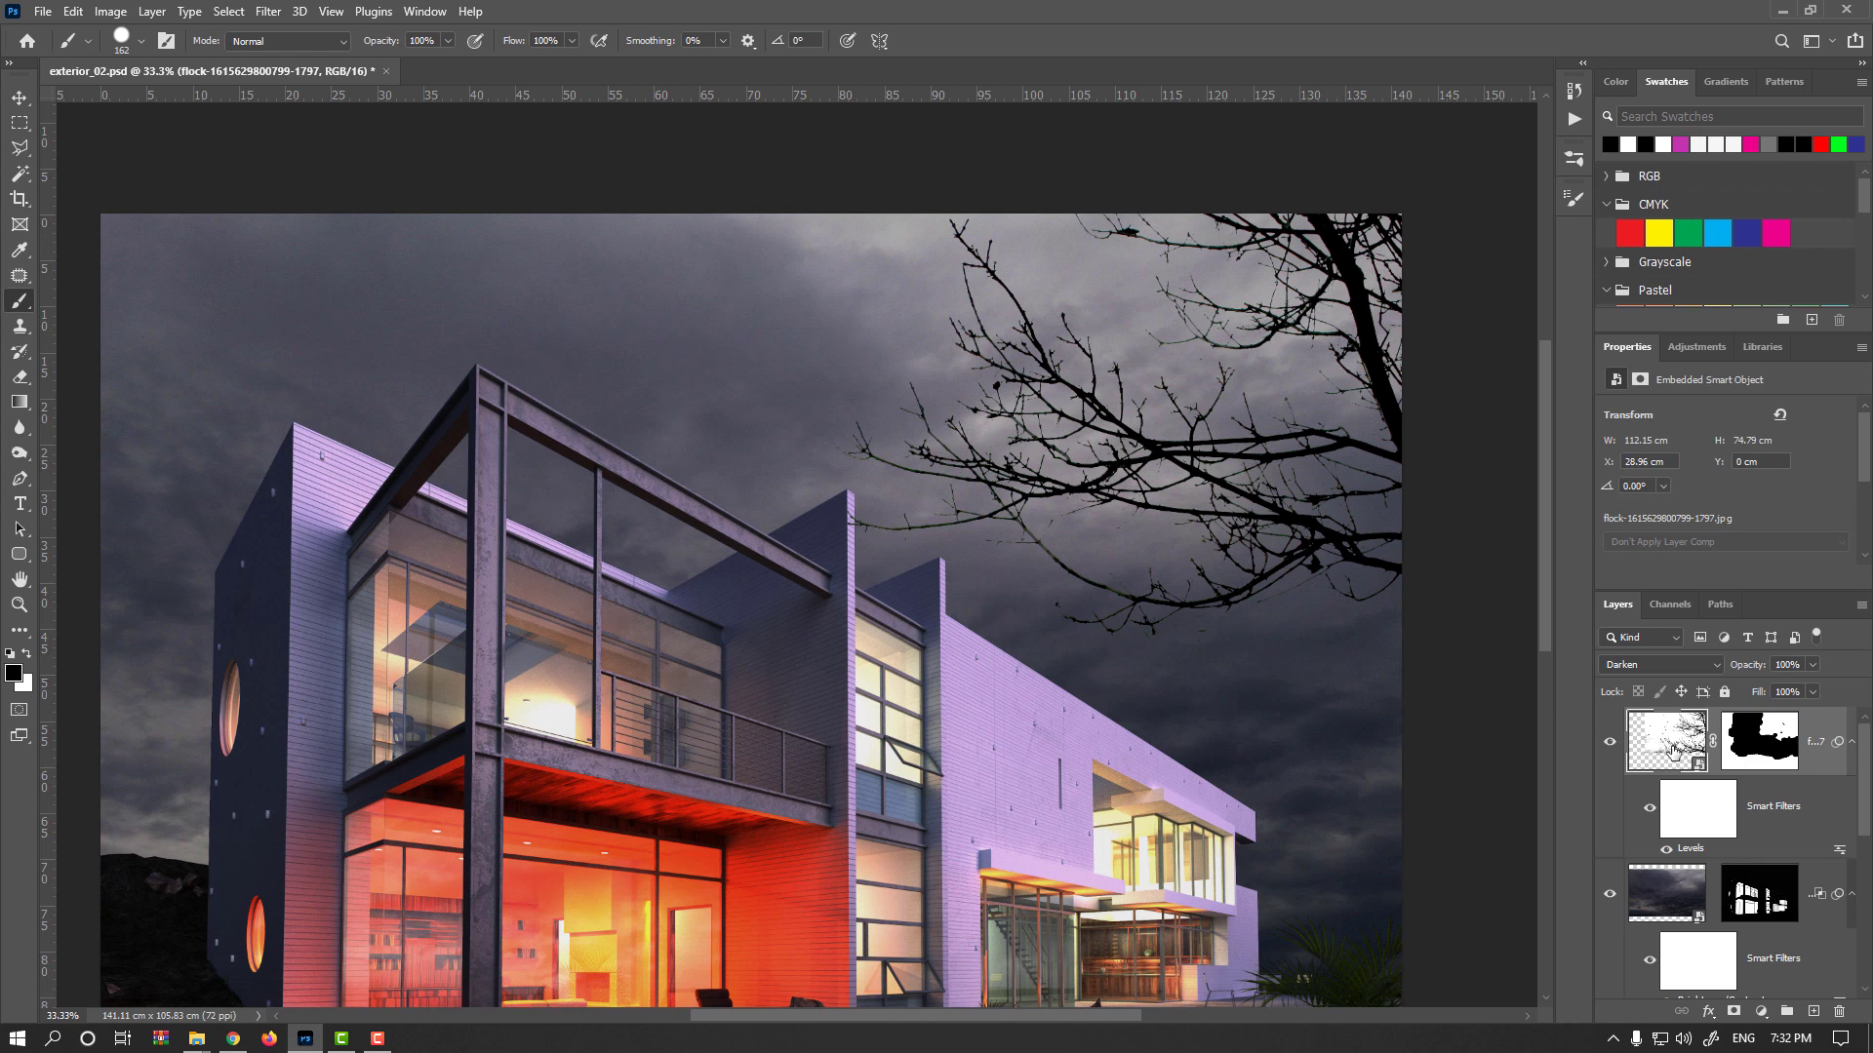
{"action": "key", "text": "ctrl+u"}
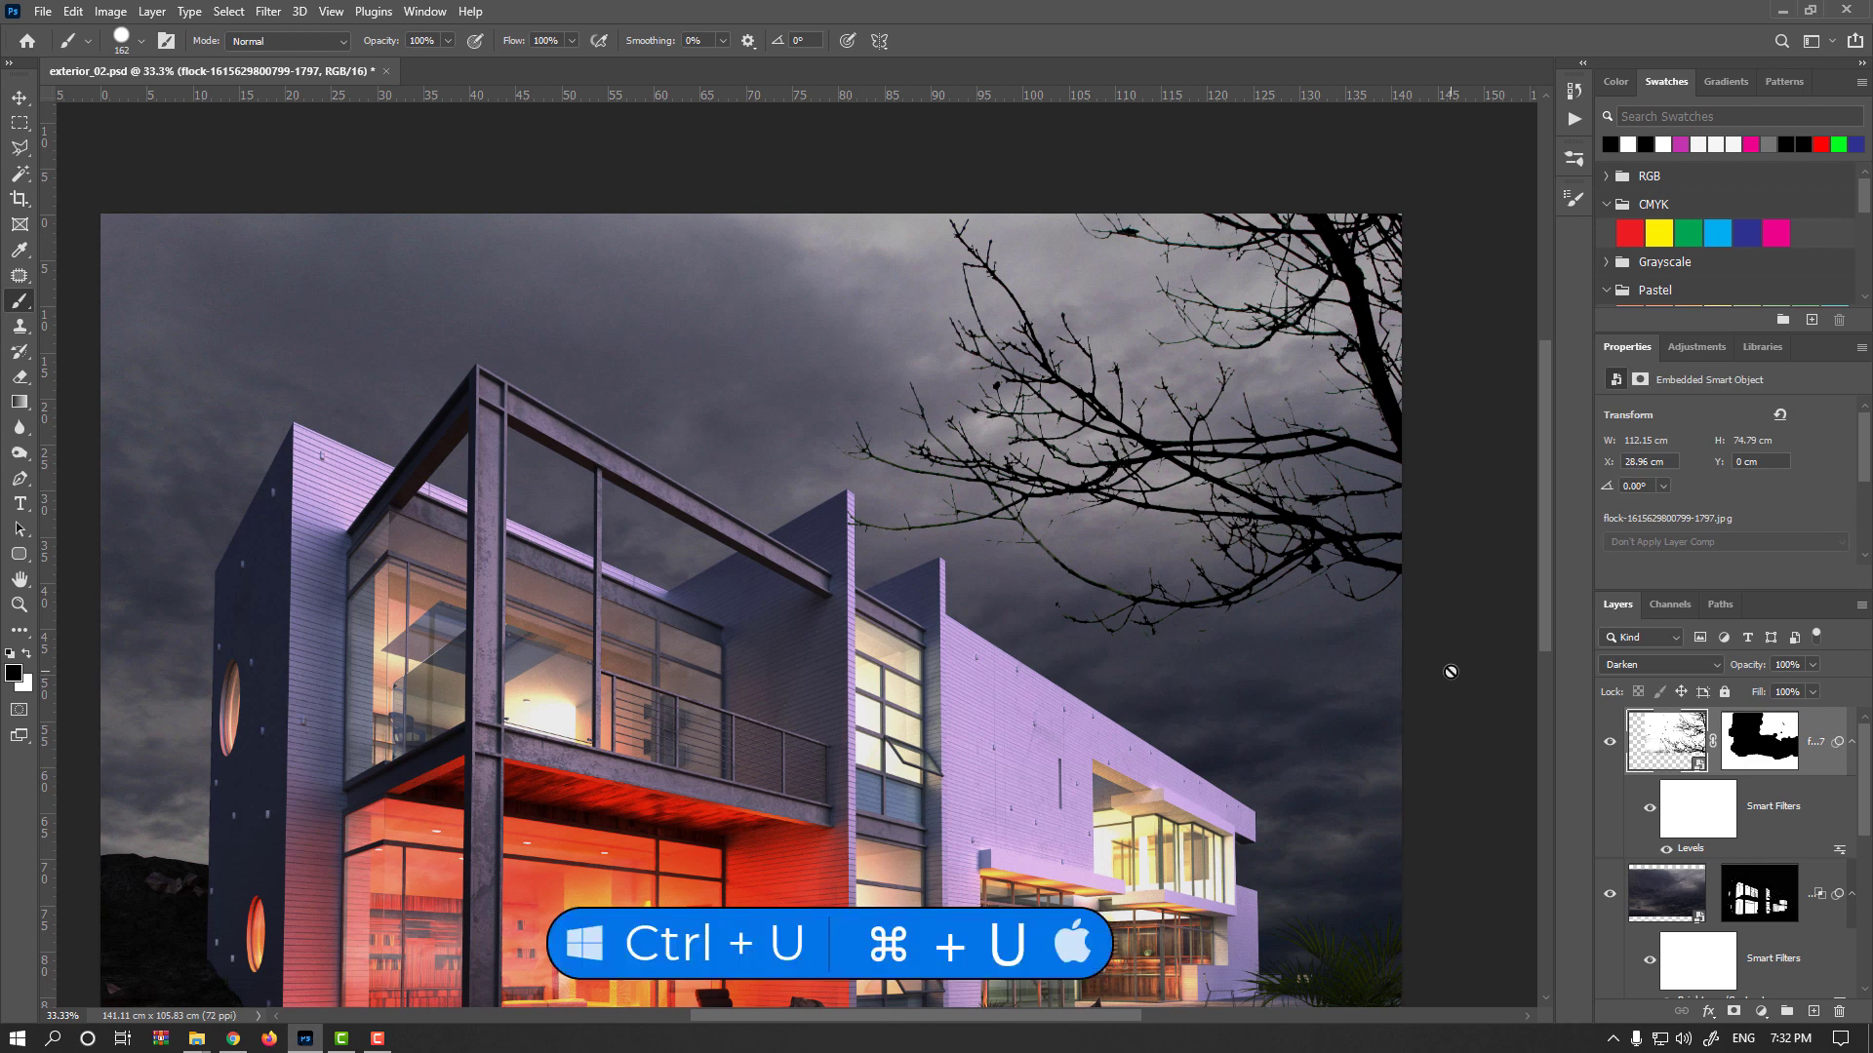
{"action": "left_click_drag", "start_coordinate": [921, 217], "coordinate": [798, 296]}
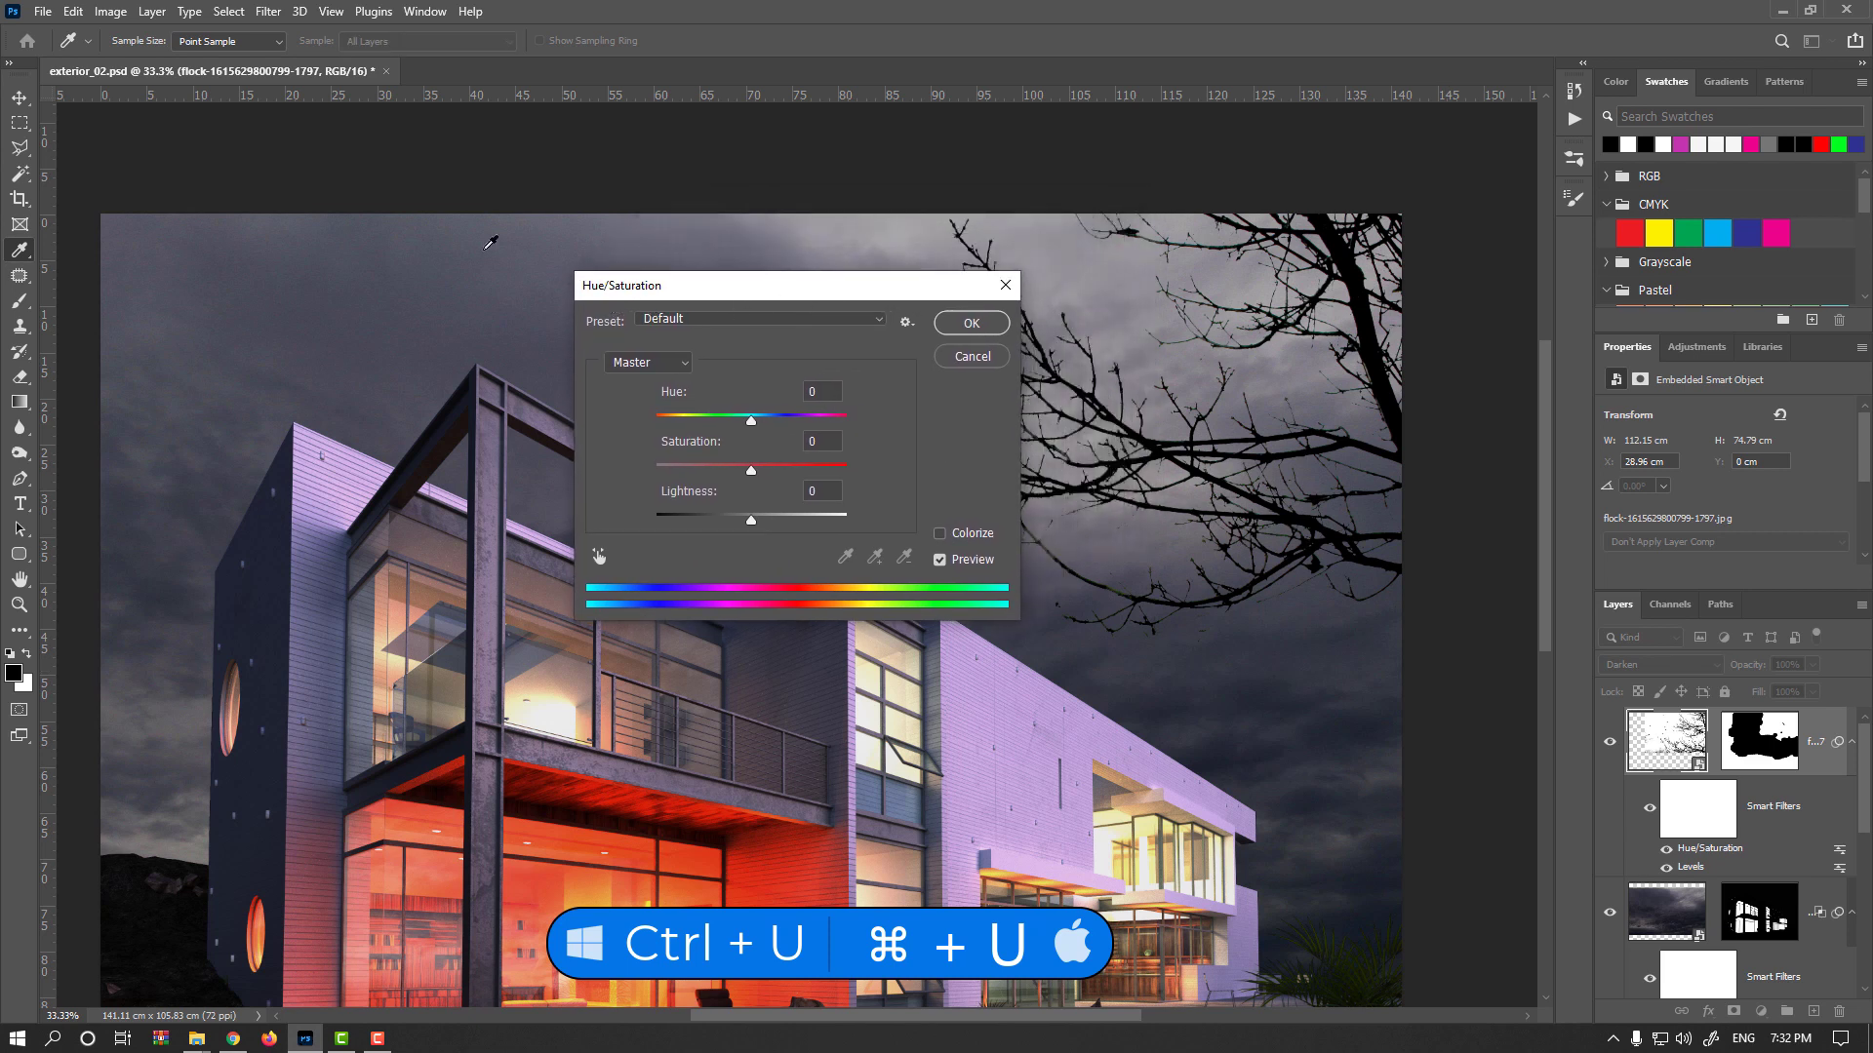
{"action": "key", "text": "Return"}
{"action": "key", "text": "b"}
Step: Start a Hue/Saturation adjustment on the branches image, enable Colorize and raise the lightness to +6
{"action": "left_click", "coordinate": [112, 13]}
{"action": "mouse_move", "coordinate": [147, 61]}
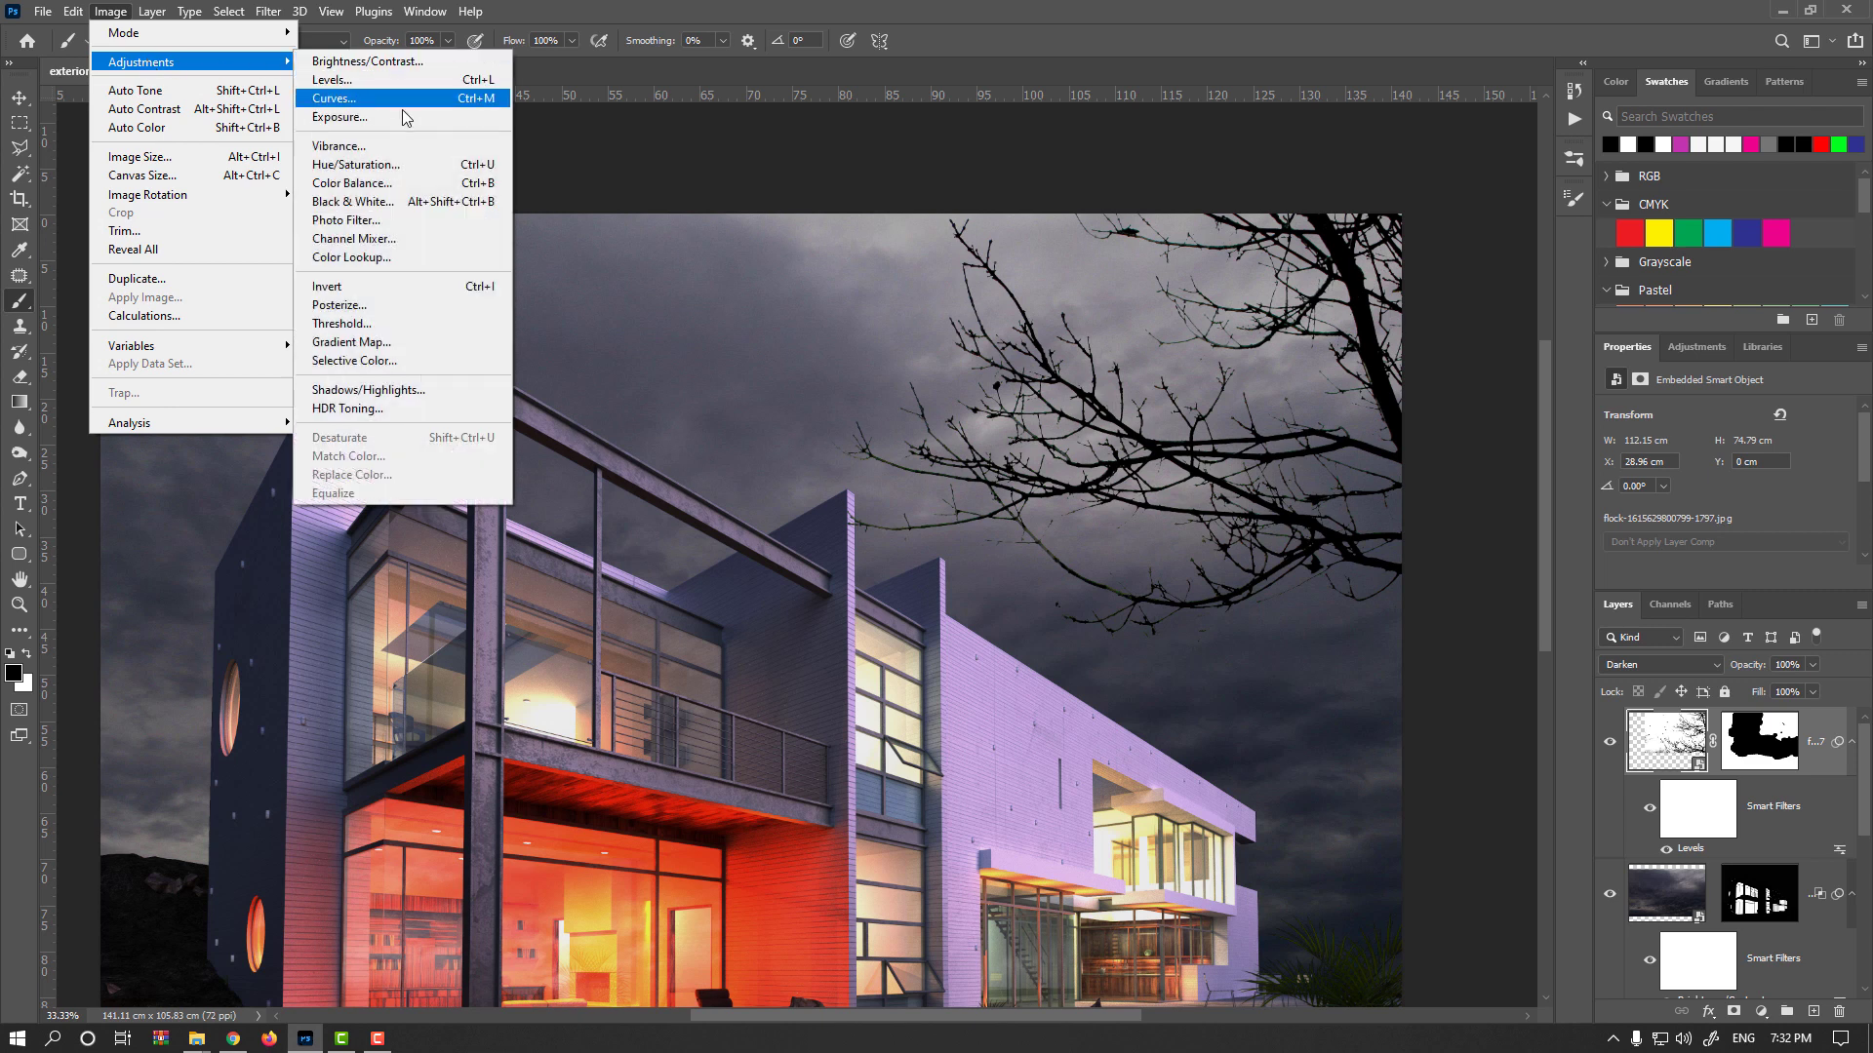
{"action": "left_click", "coordinate": [409, 165]}
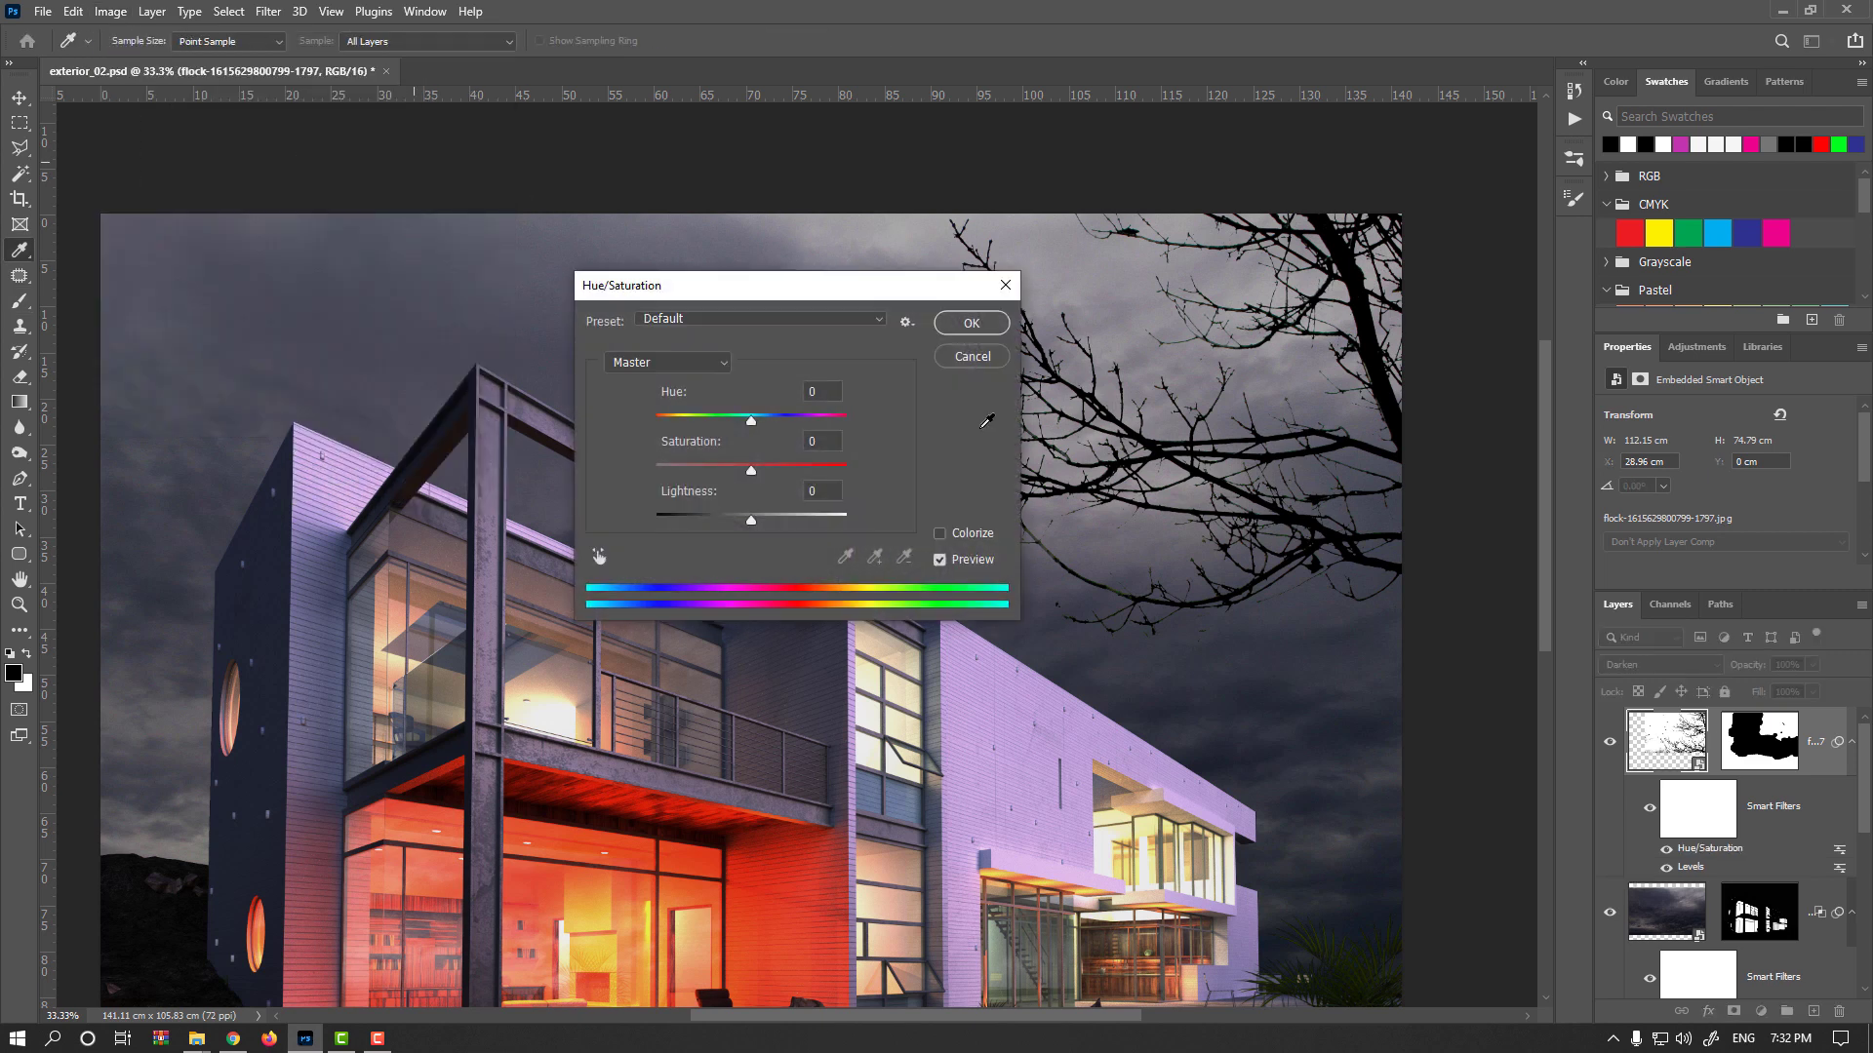
{"action": "left_click", "coordinate": [940, 534]}
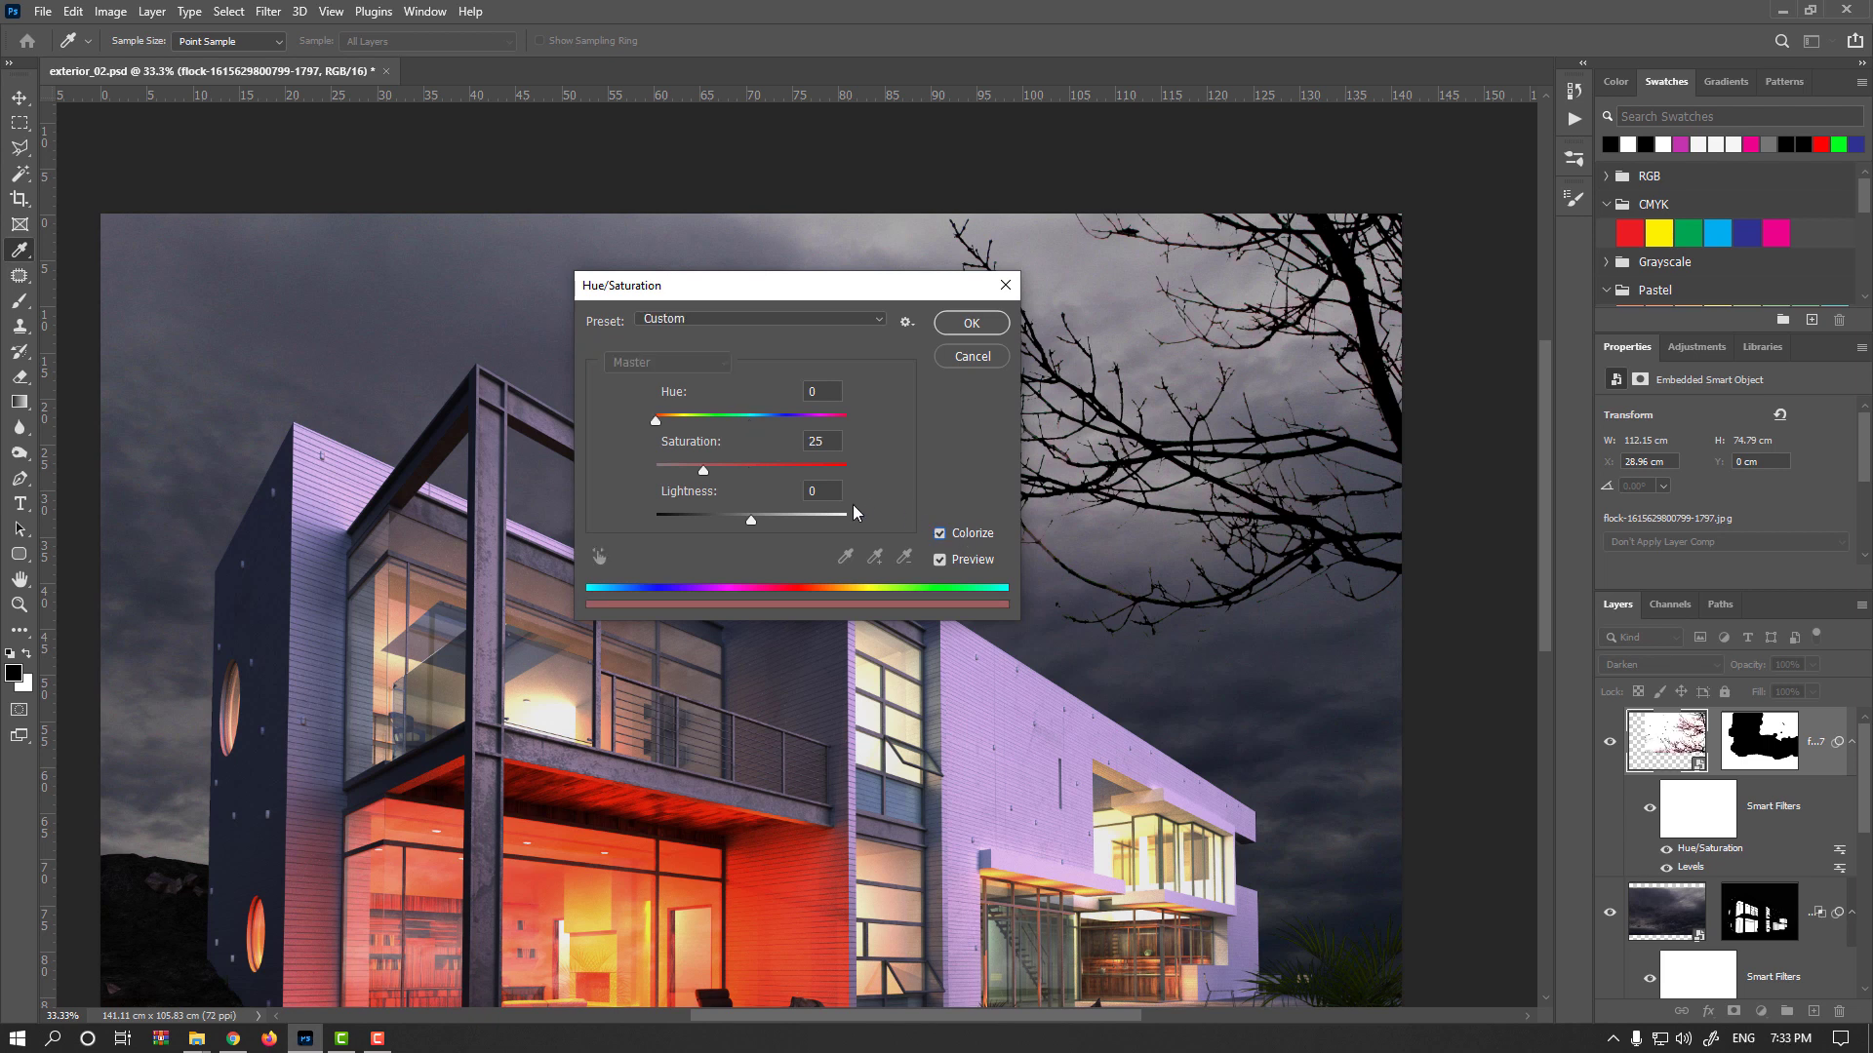
{"action": "left_click", "coordinate": [753, 520]}
{"action": "left_click_drag", "start_coordinate": [756, 518], "coordinate": [758, 518]}
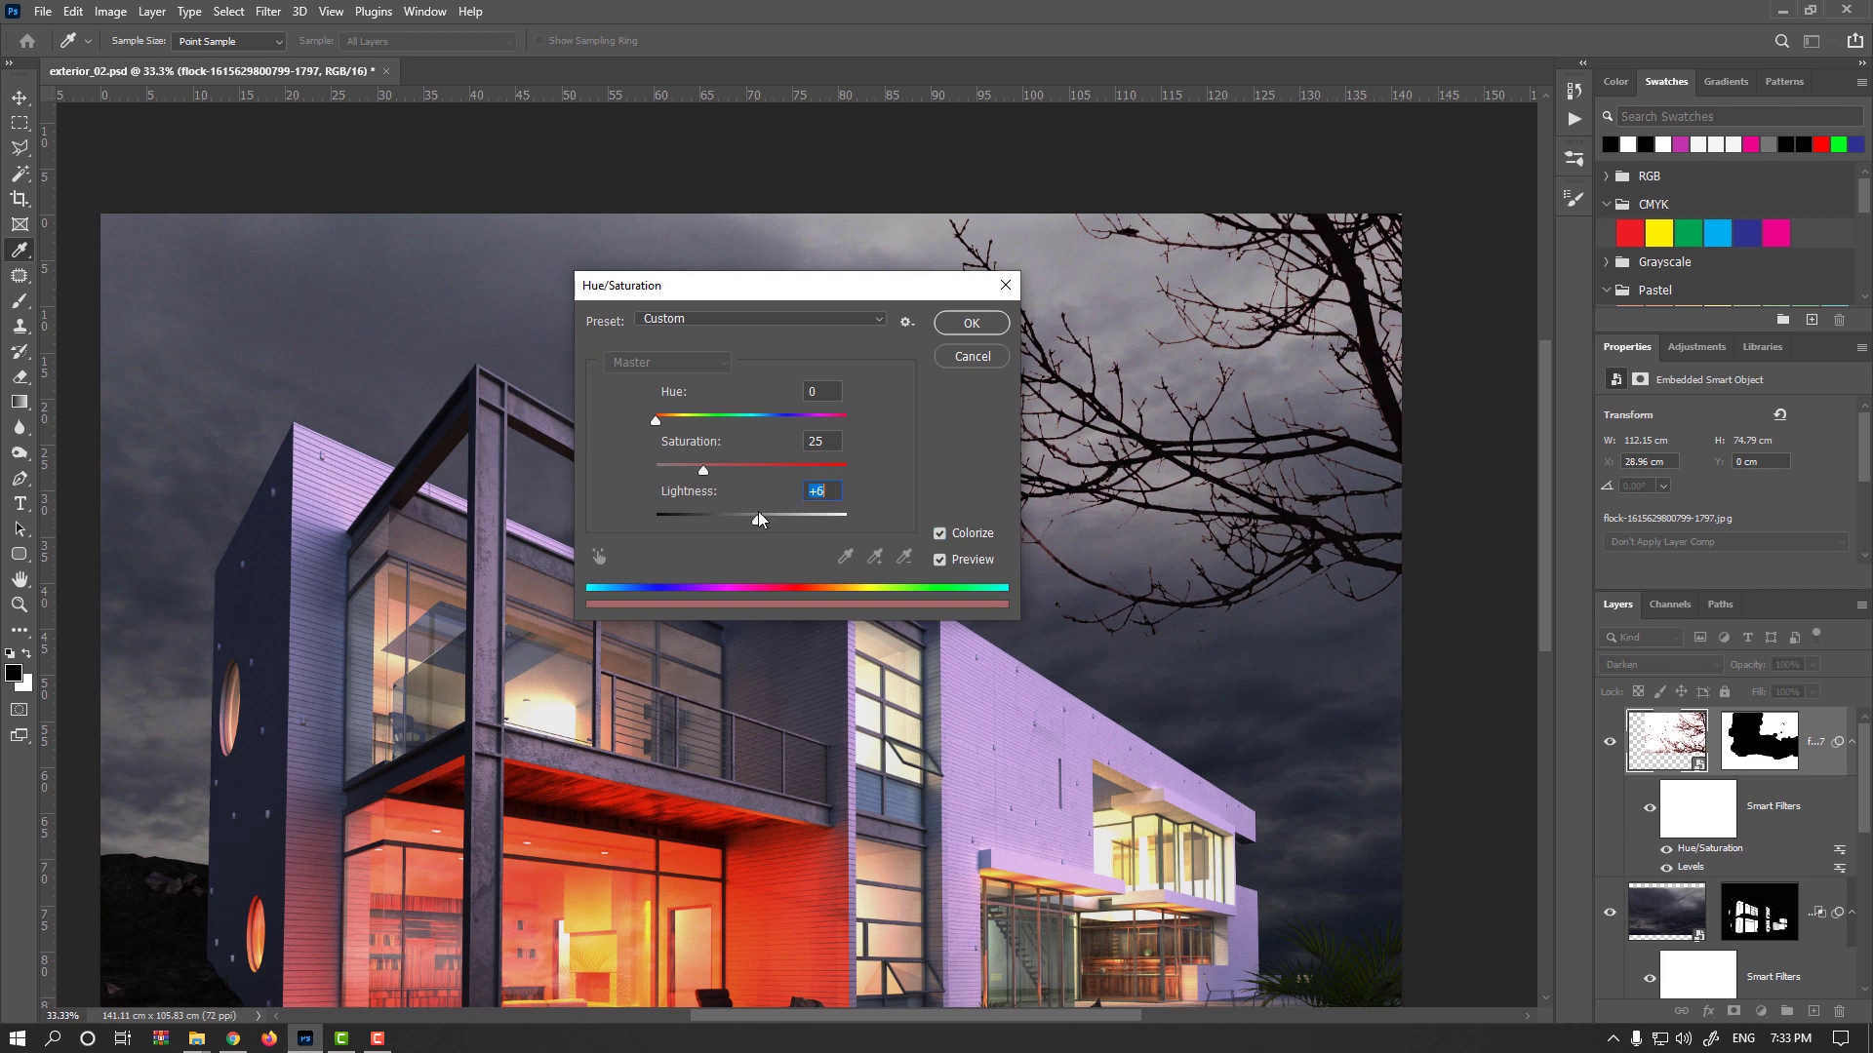
Step: Set the colorize hue to 213 and saturation to 24, fine-tune the lightness, and apply the Hue/Saturation adjustment
{"action": "left_click", "coordinate": [770, 423]}
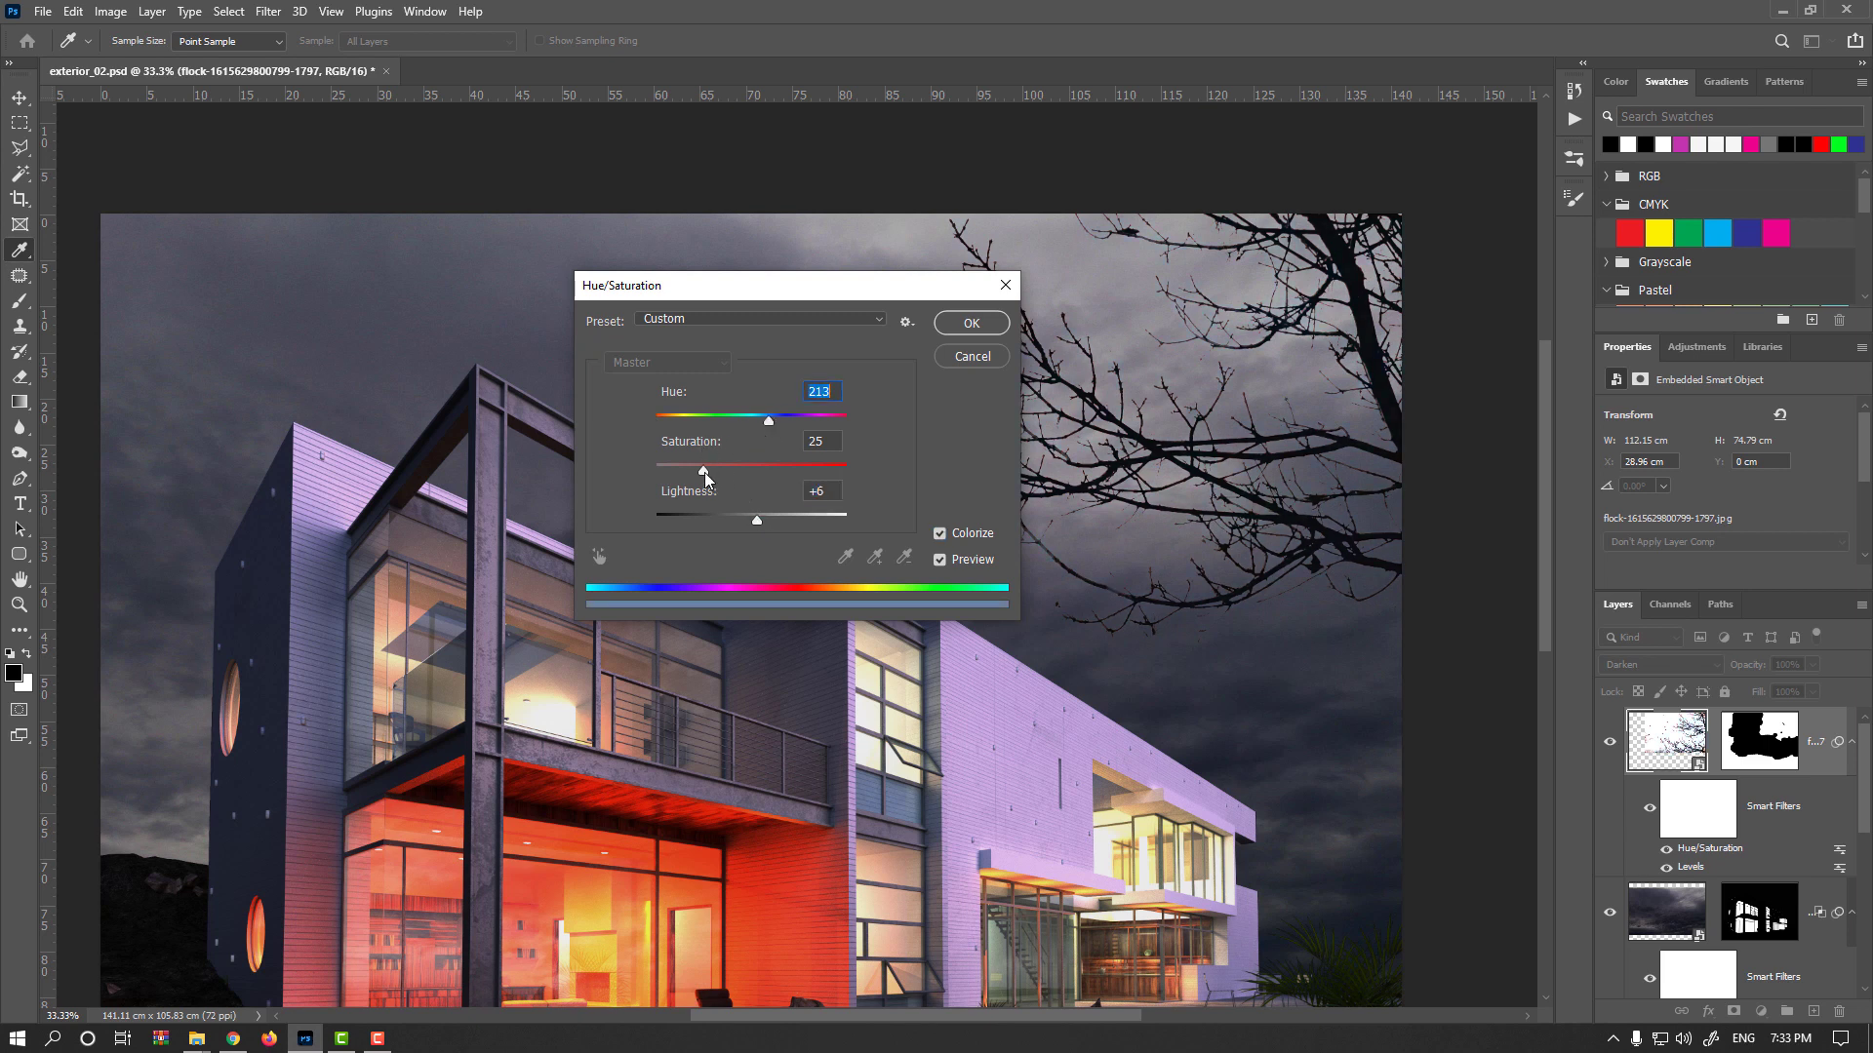
{"action": "left_click", "coordinate": [757, 520]}
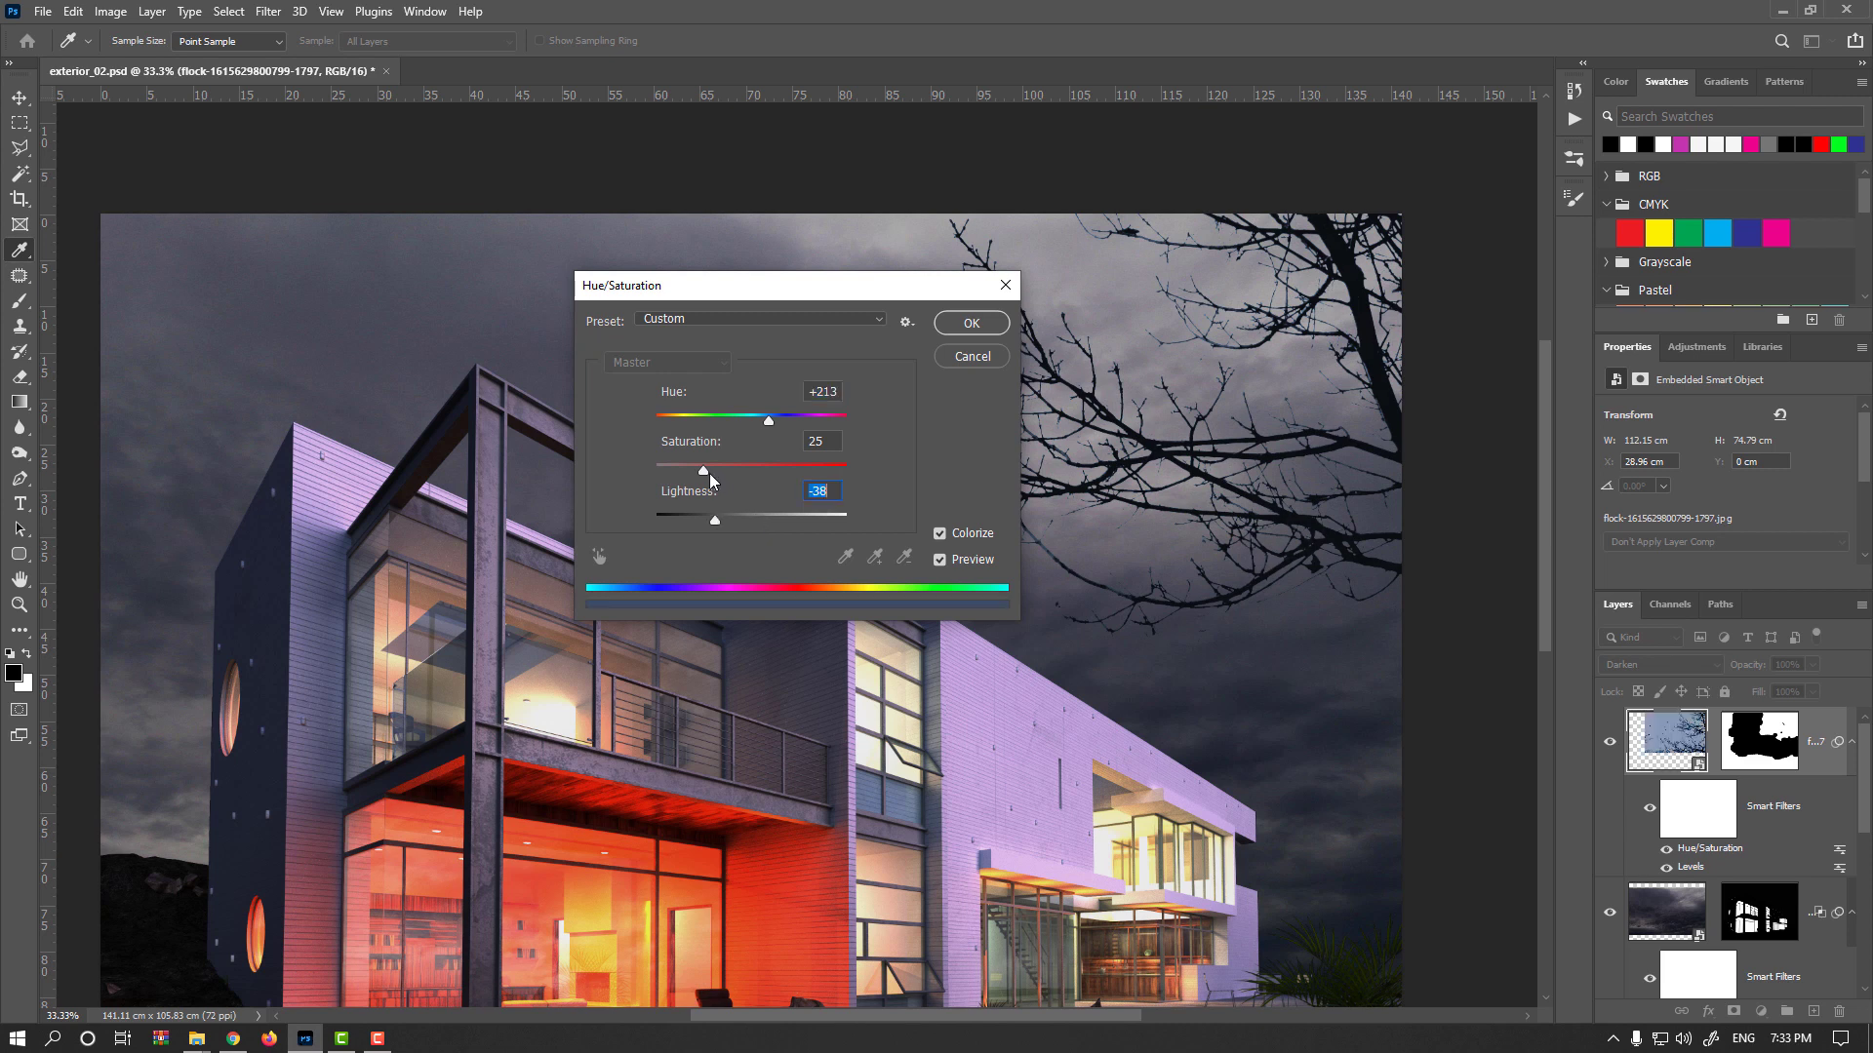
{"action": "left_click_drag", "start_coordinate": [759, 521], "coordinate": [719, 481]}
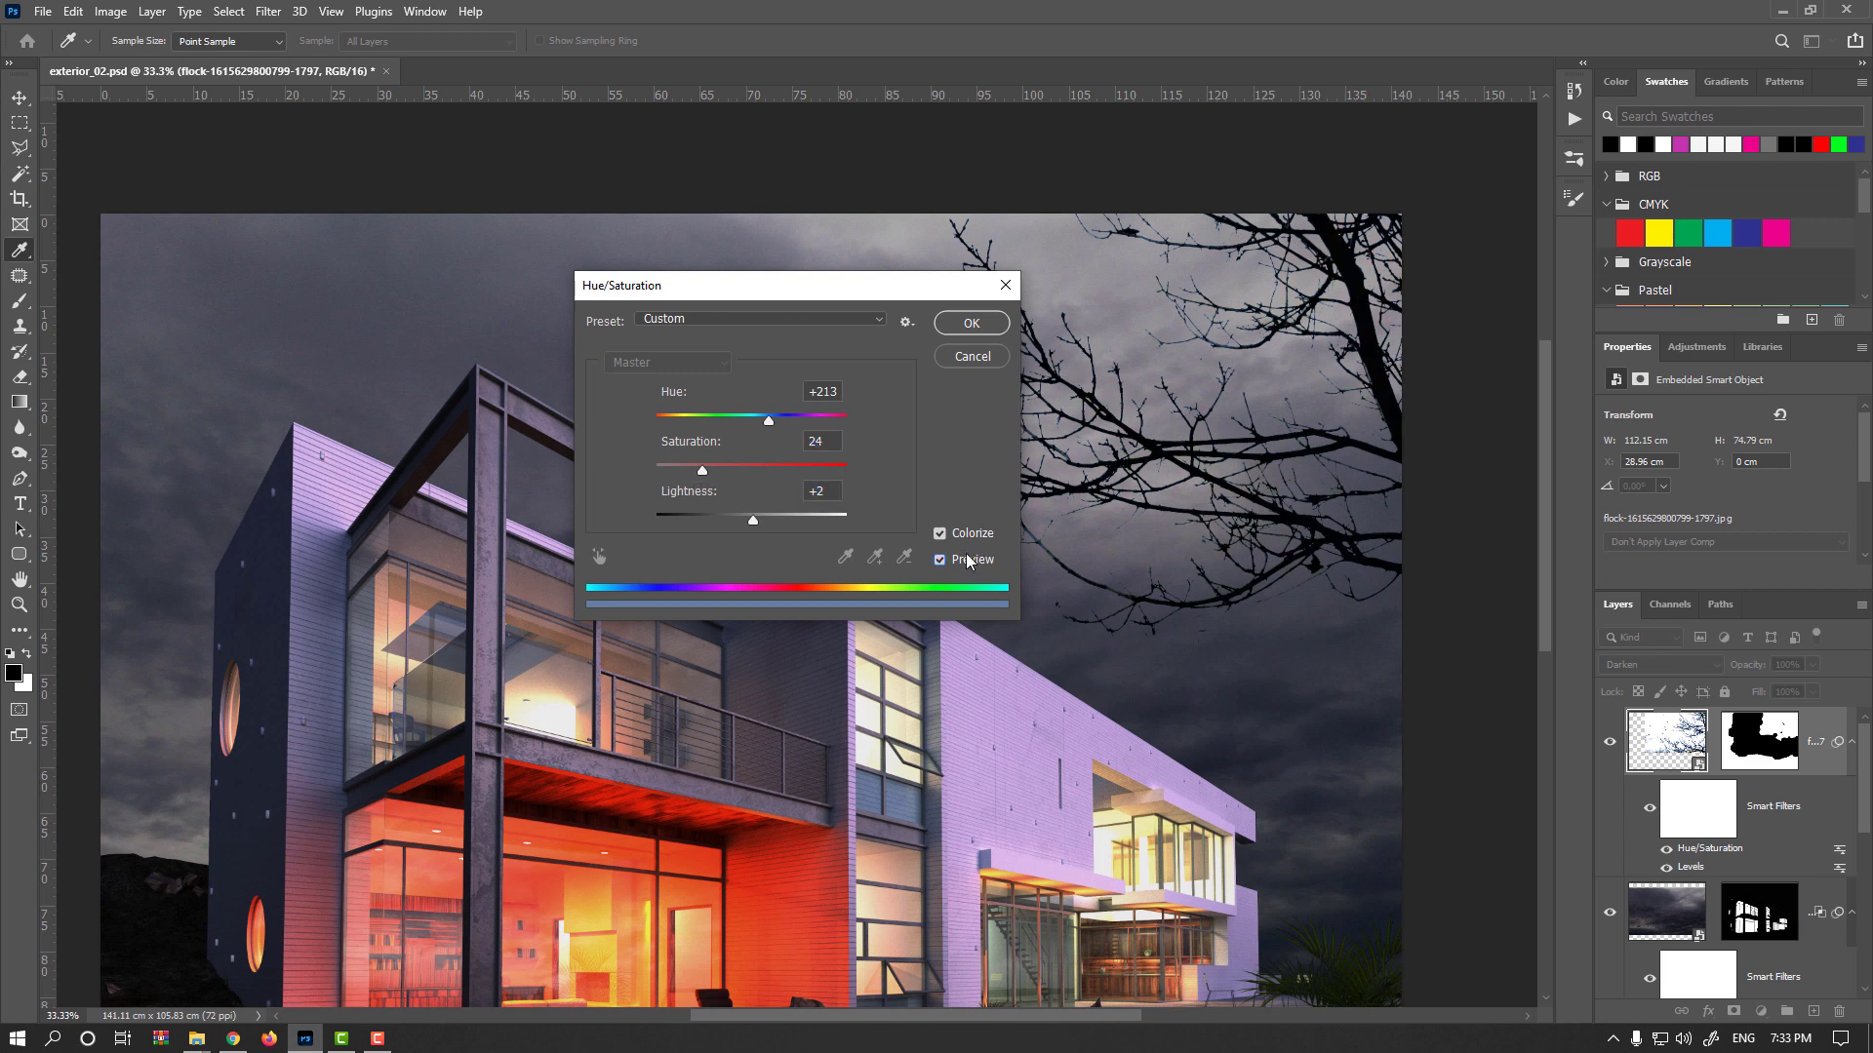
{"action": "left_click_drag", "start_coordinate": [757, 522], "coordinate": [768, 521]}
{"action": "left_click", "coordinate": [971, 323]}
{"action": "key", "text": "b"}
Step: Compare the branches with the Hue/Saturation smart filter switched off and on
{"action": "scroll", "coordinate": [1158, 457], "scroll_direction": "up", "scroll_amount": 1}
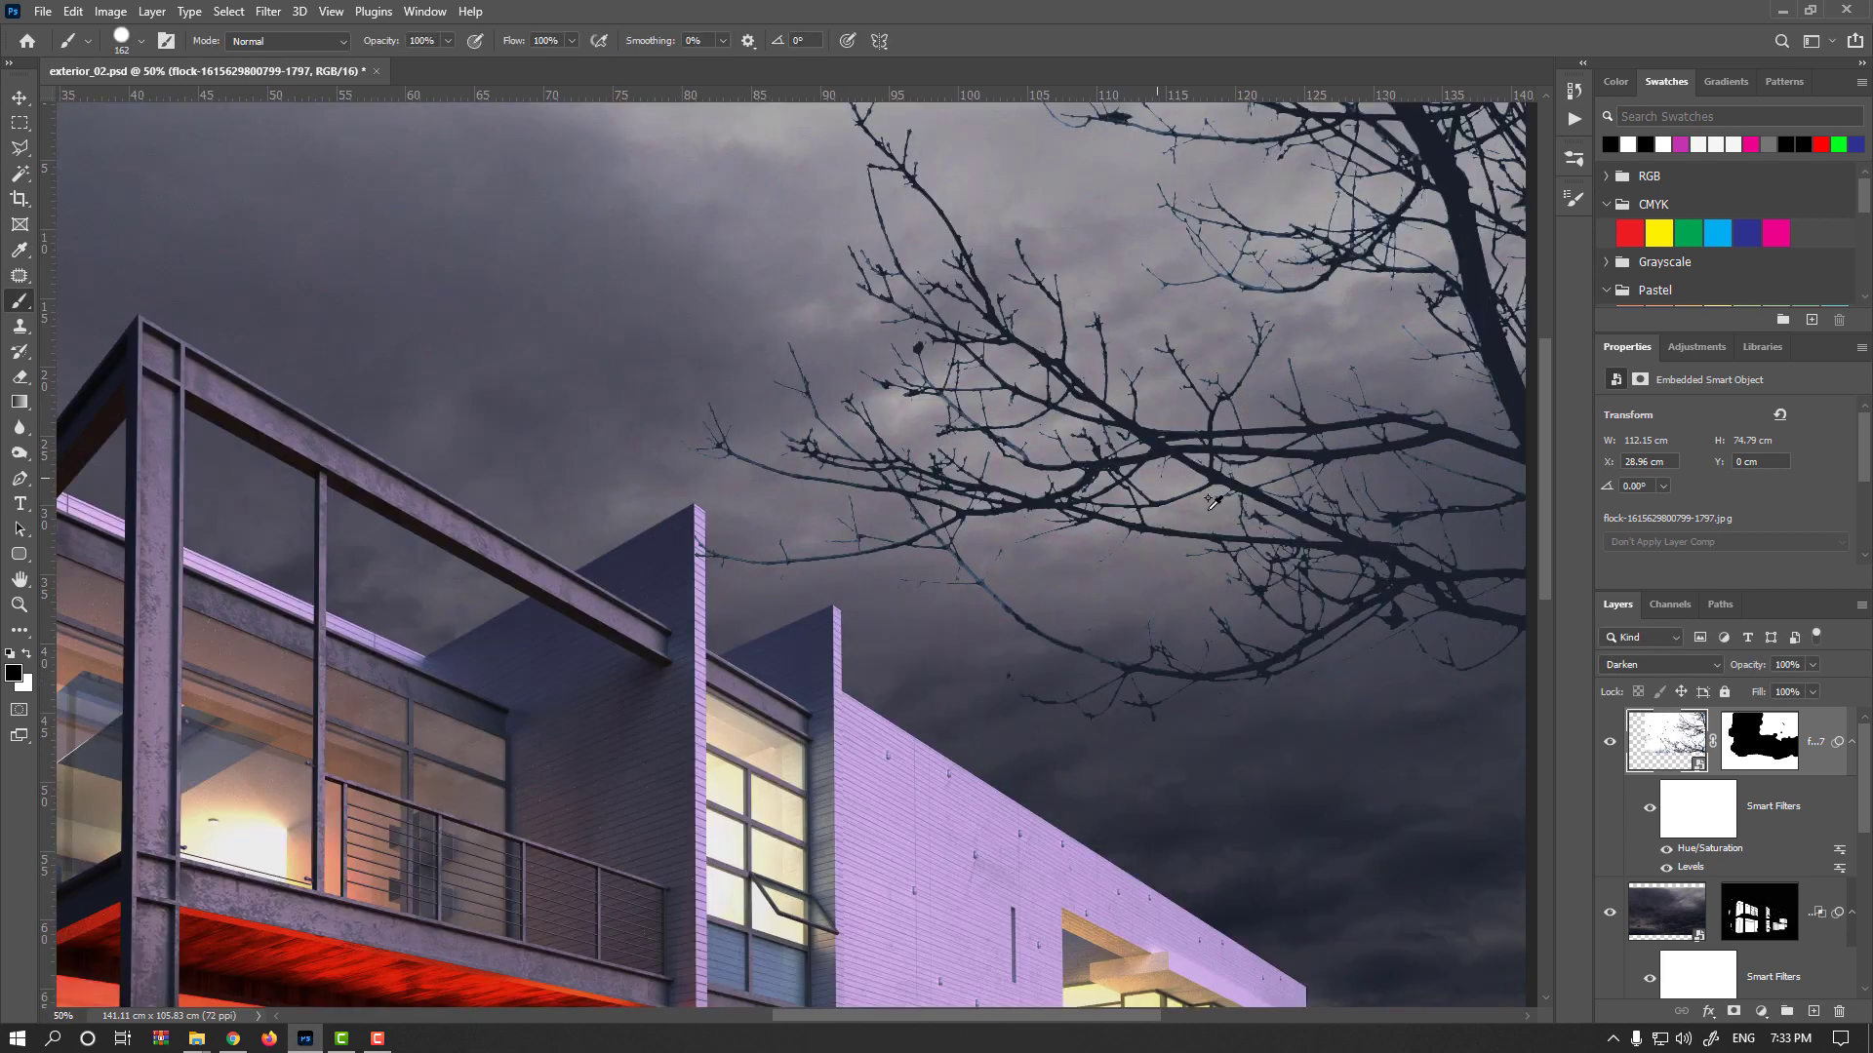
{"action": "left_click", "coordinate": [1665, 849]}
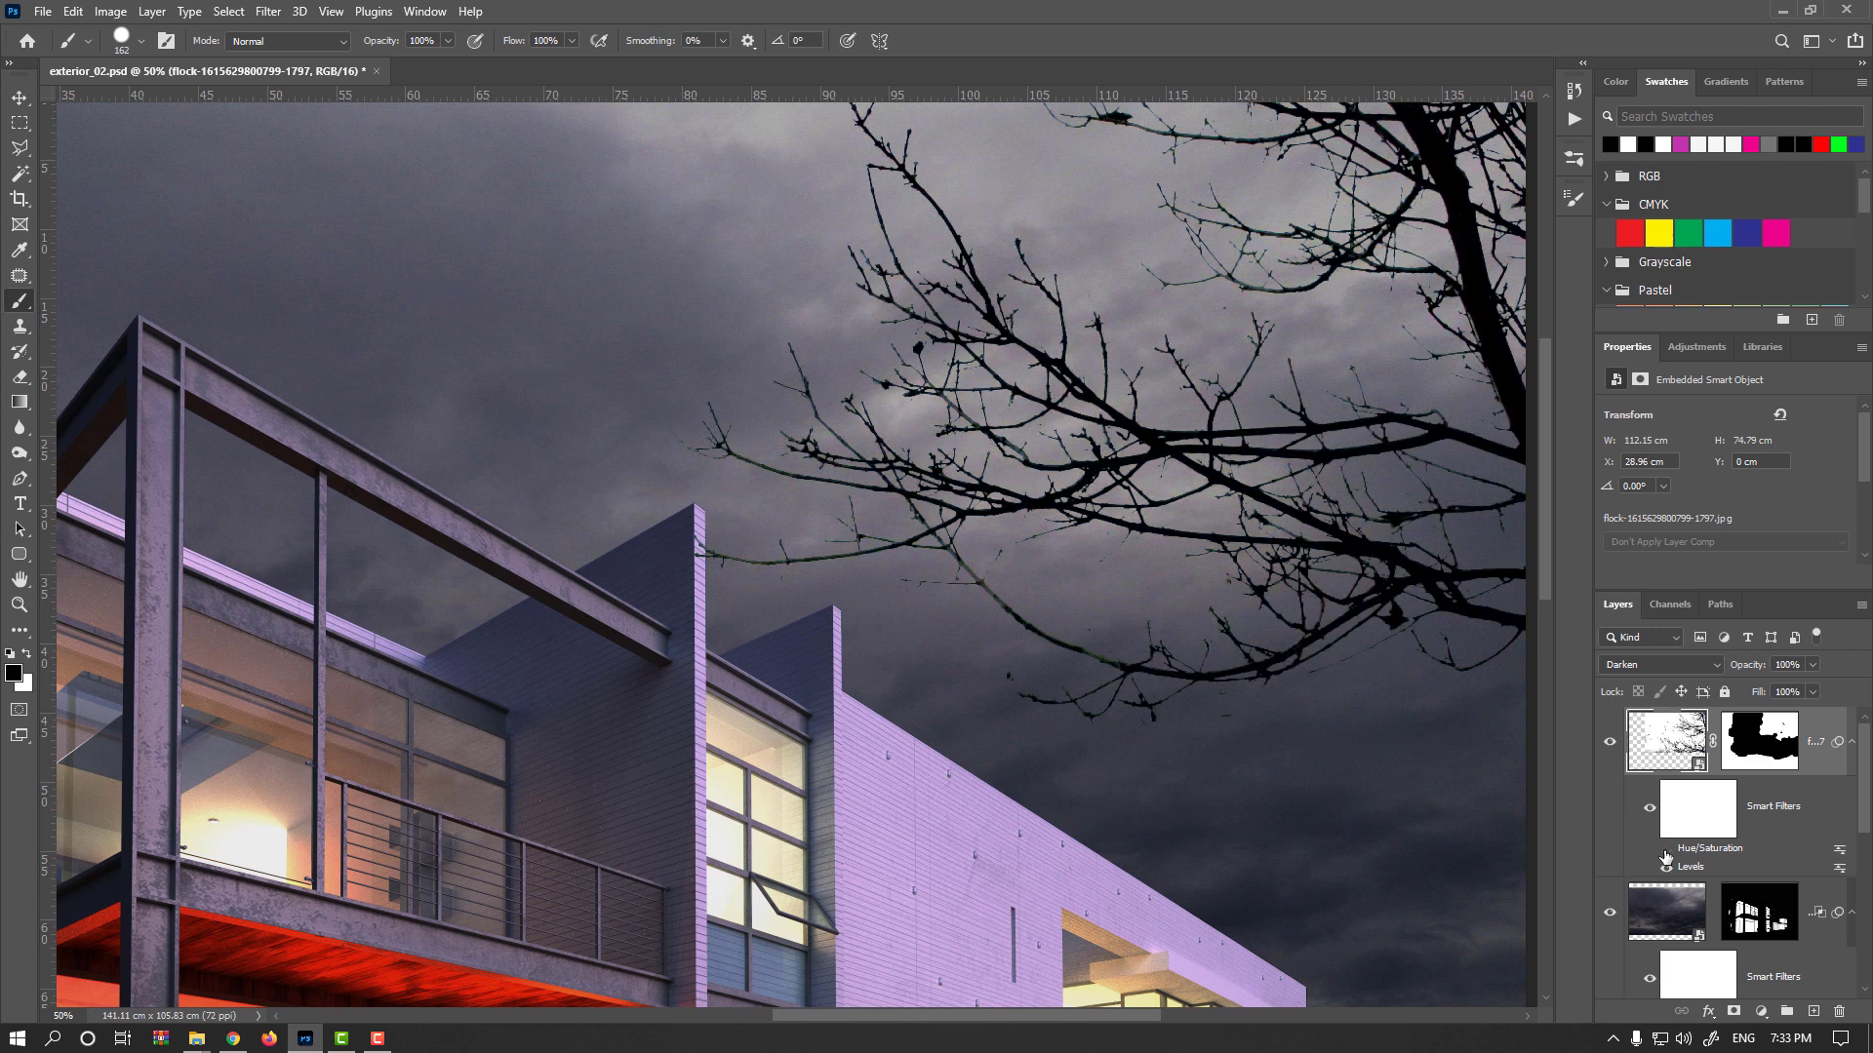
{"action": "left_click", "coordinate": [1666, 849]}
Step: Reopen the branches layer's Hue/Saturation smart filter and set its lightness to +4
{"action": "double_click", "coordinate": [1717, 850]}
{"action": "left_click_drag", "start_coordinate": [764, 521], "coordinate": [758, 528]}
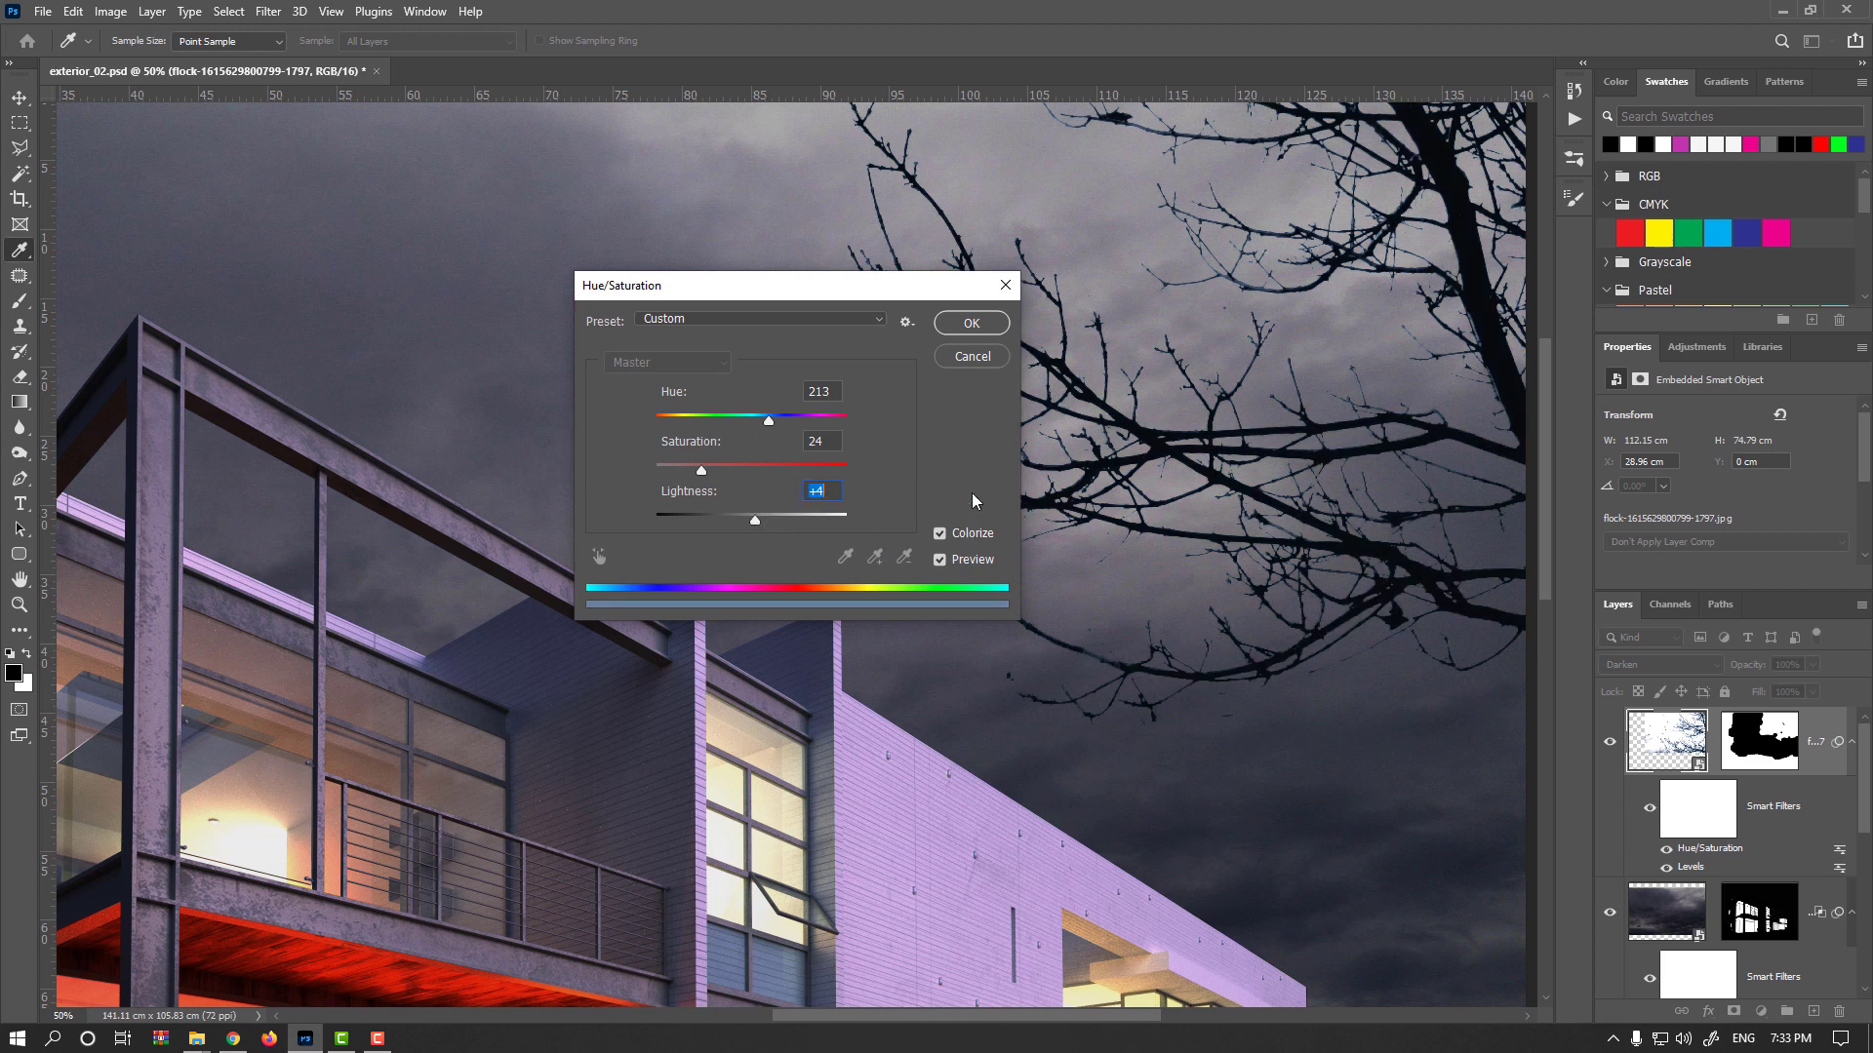
{"action": "left_click", "coordinate": [969, 564]}
{"action": "left_click", "coordinate": [970, 323]}
Step: Apply a Gaussian Blur with a radius of 1.0 pixel to the branches layer
{"action": "scroll", "coordinate": [1044, 409], "scroll_direction": "down", "scroll_amount": 1}
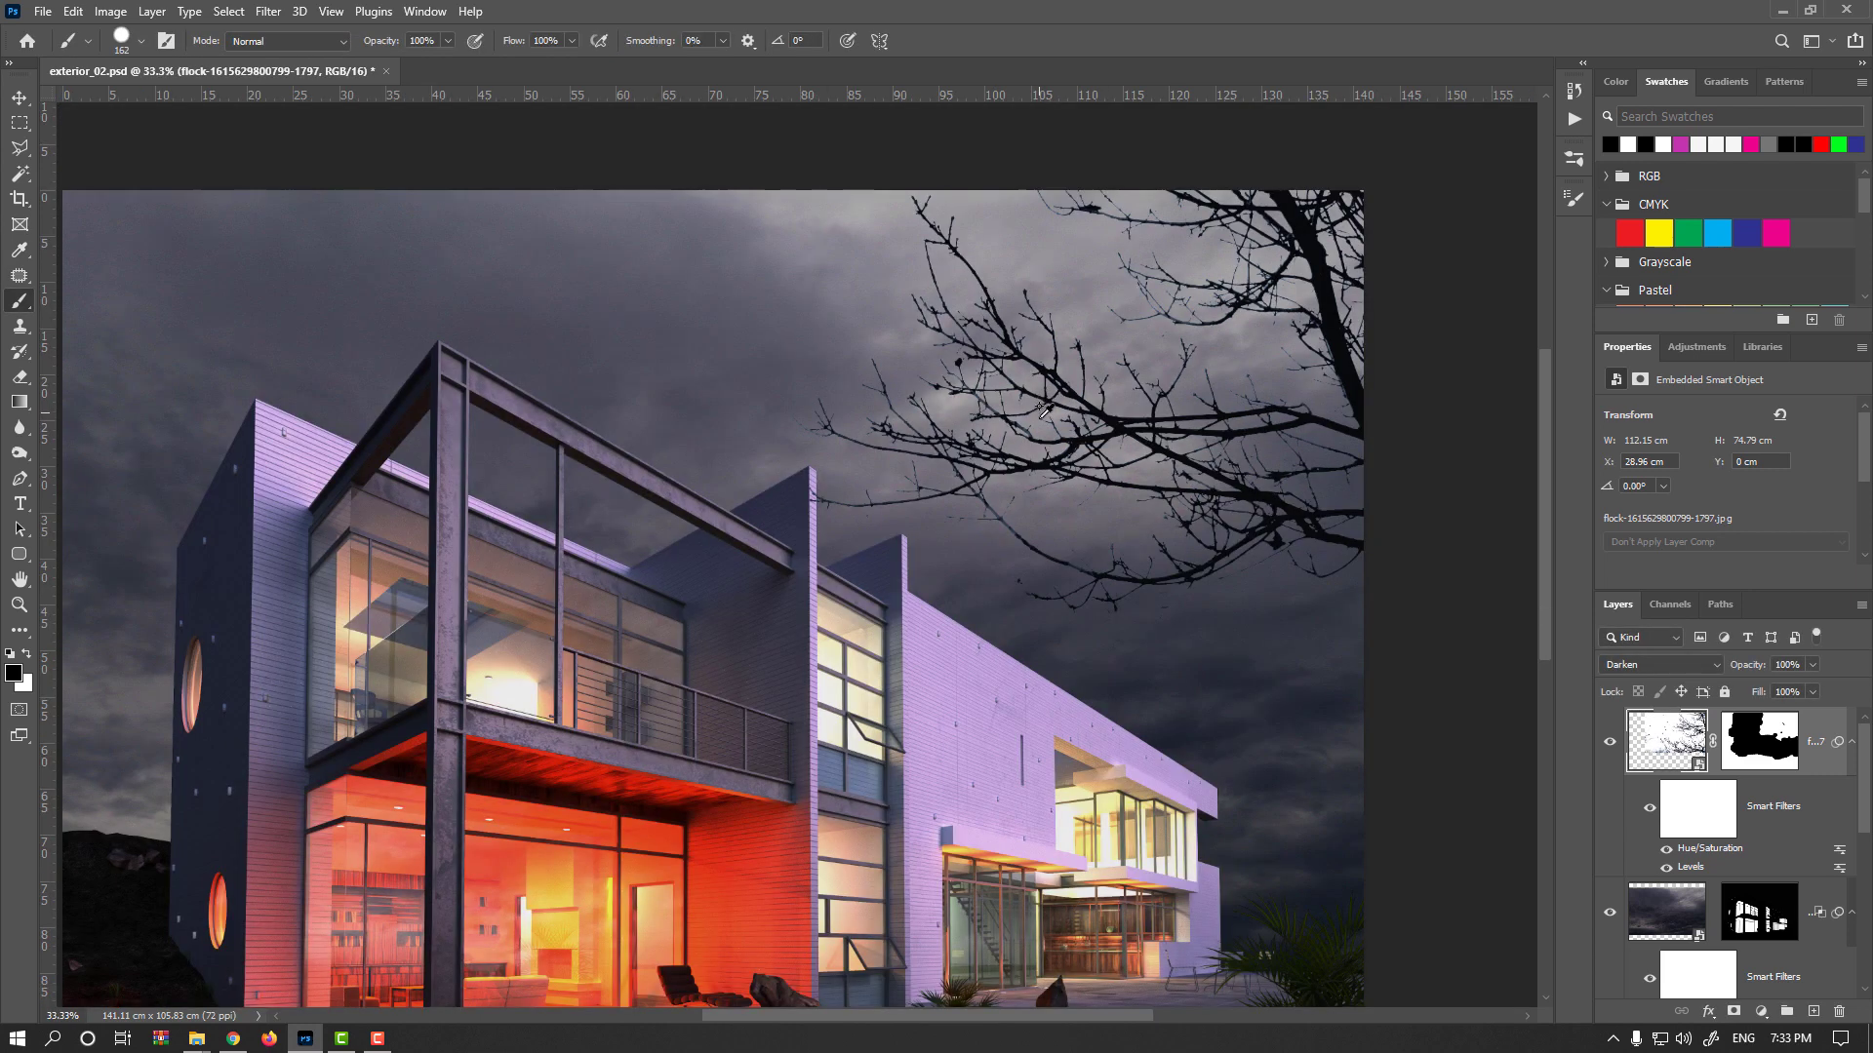
{"action": "scroll", "coordinate": [1044, 410], "scroll_direction": "down", "scroll_amount": 1}
{"action": "scroll", "coordinate": [1077, 376], "scroll_direction": "up", "scroll_amount": 2}
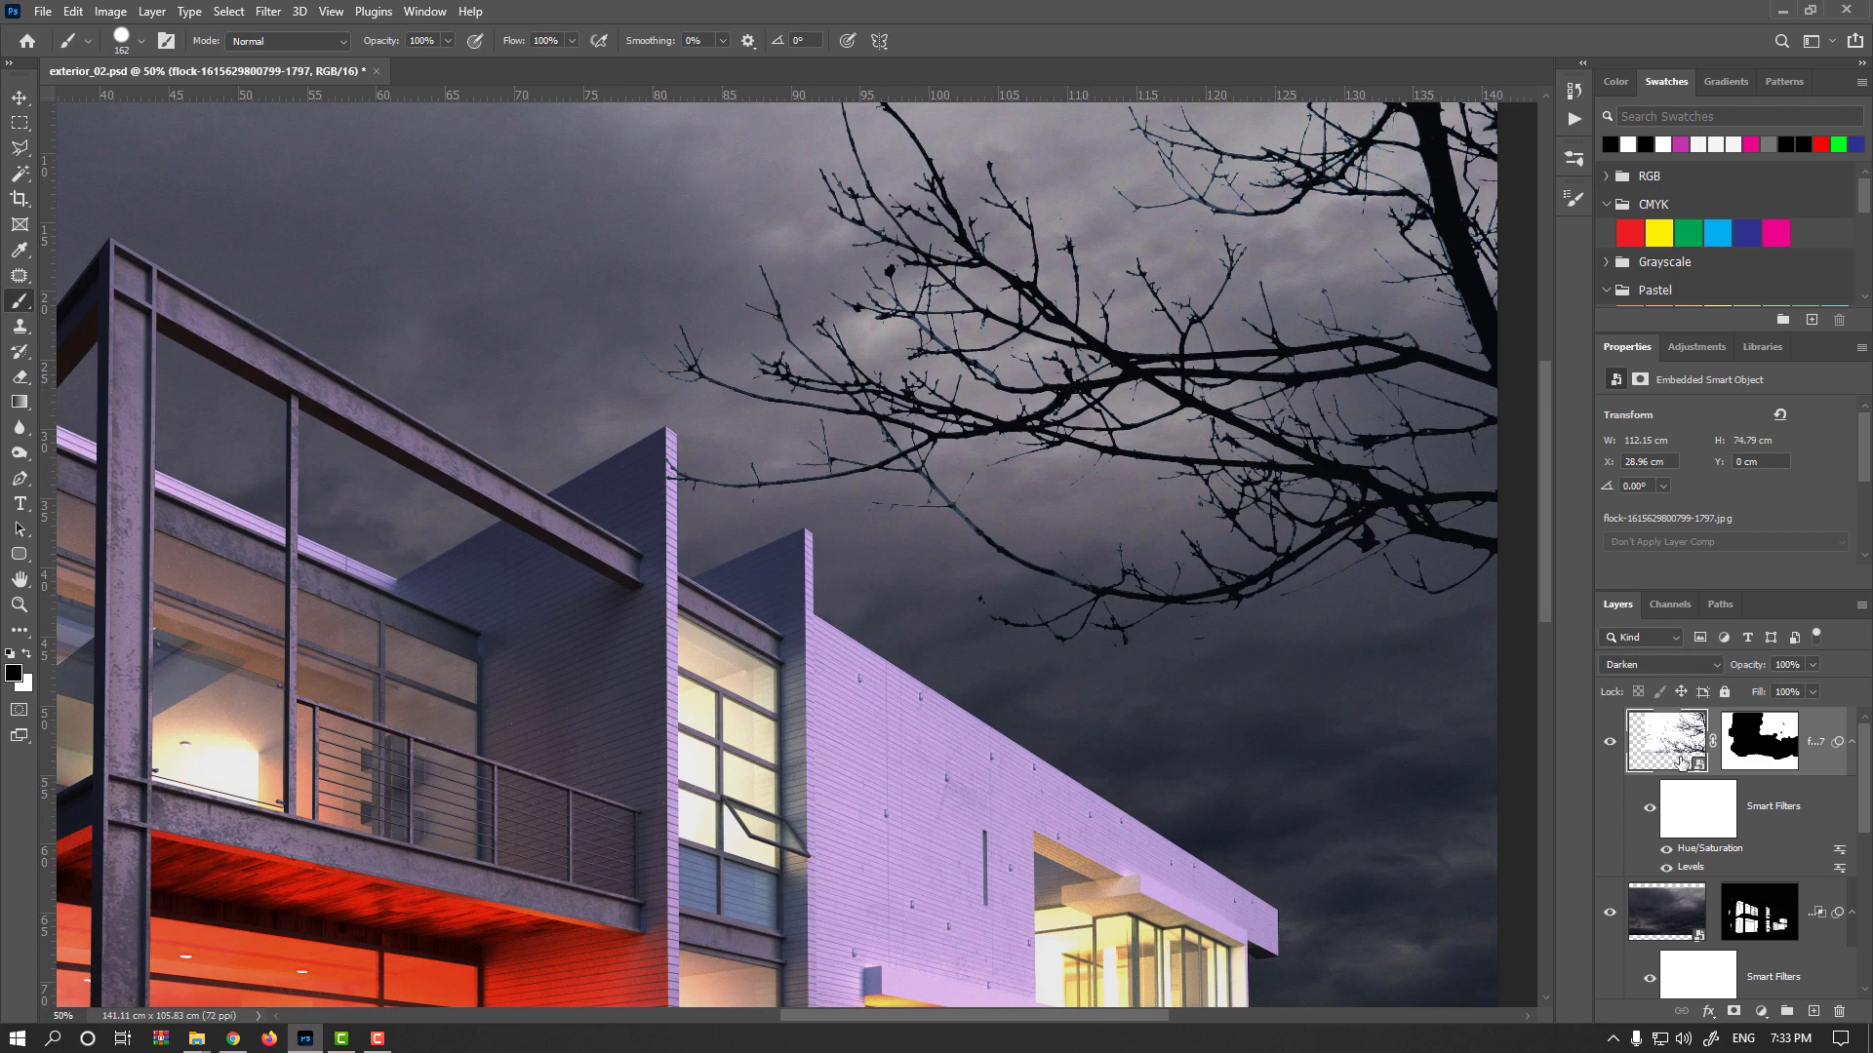
{"action": "left_click", "coordinate": [268, 12]}
{"action": "mouse_move", "coordinate": [488, 261]}
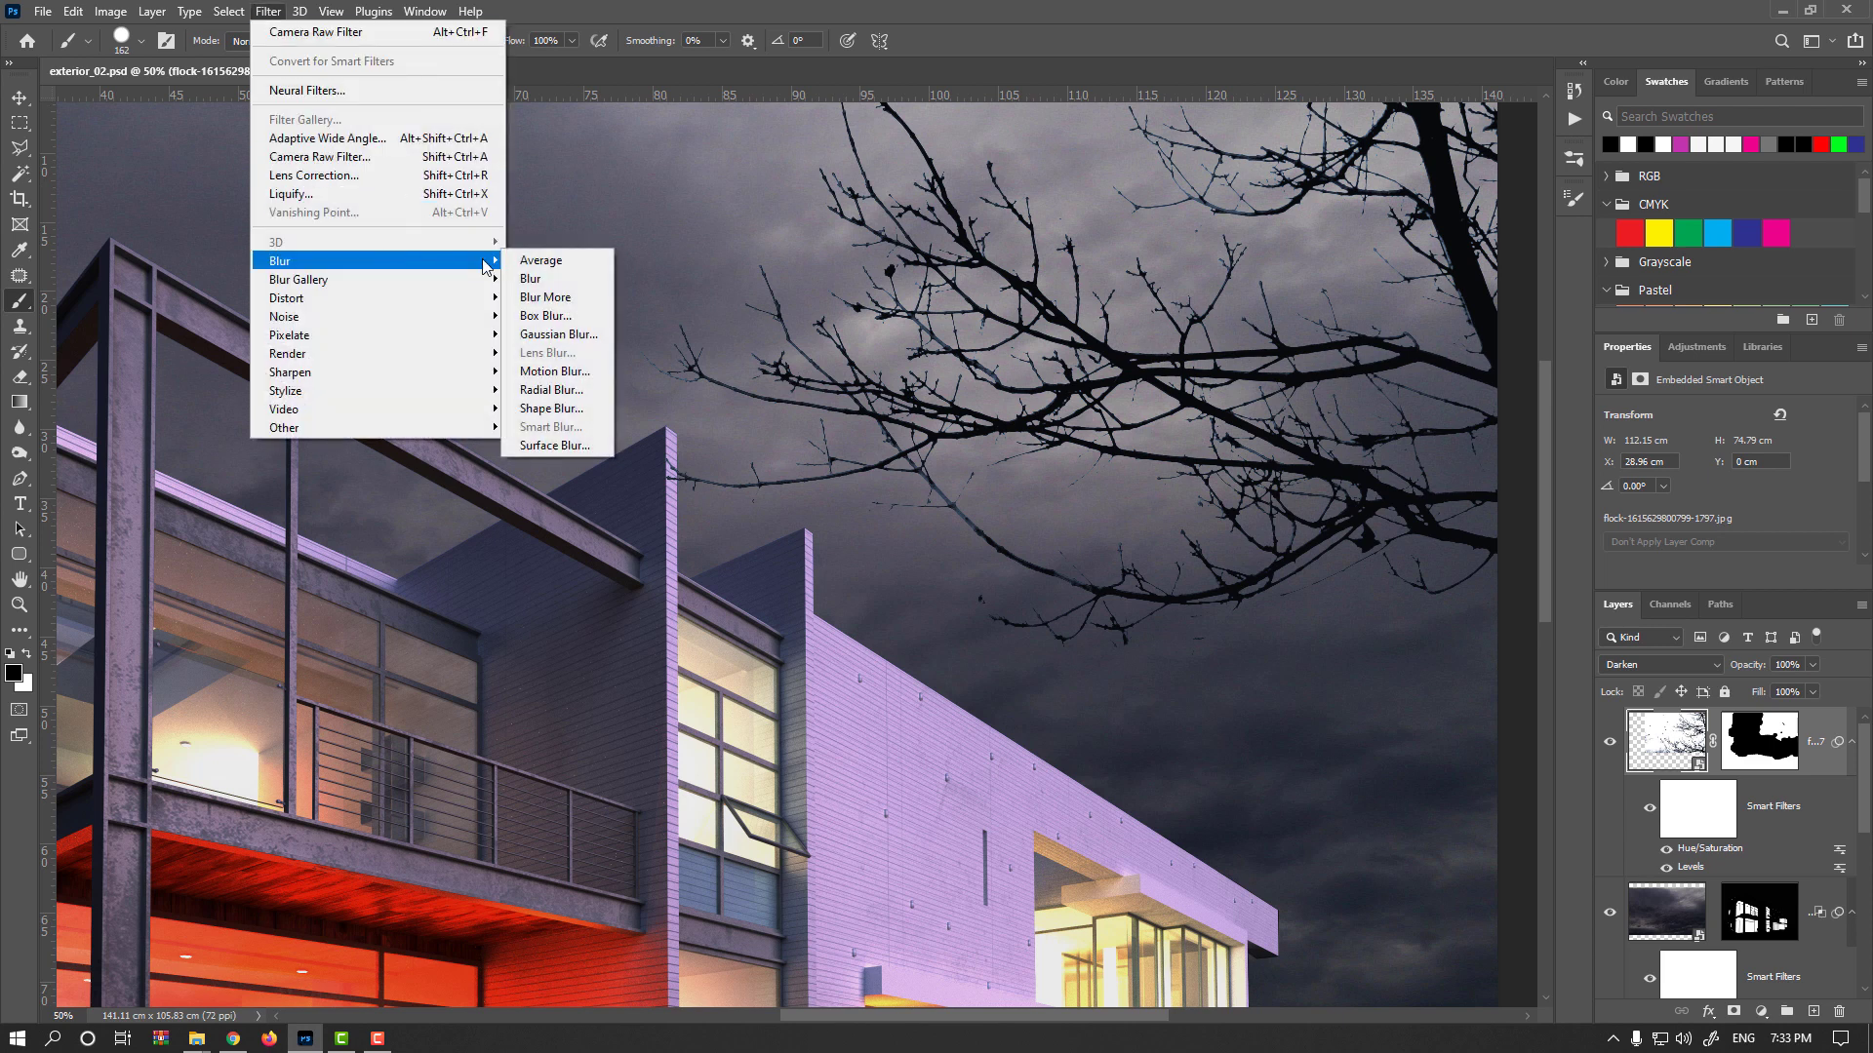
{"action": "left_click", "coordinate": [560, 335]}
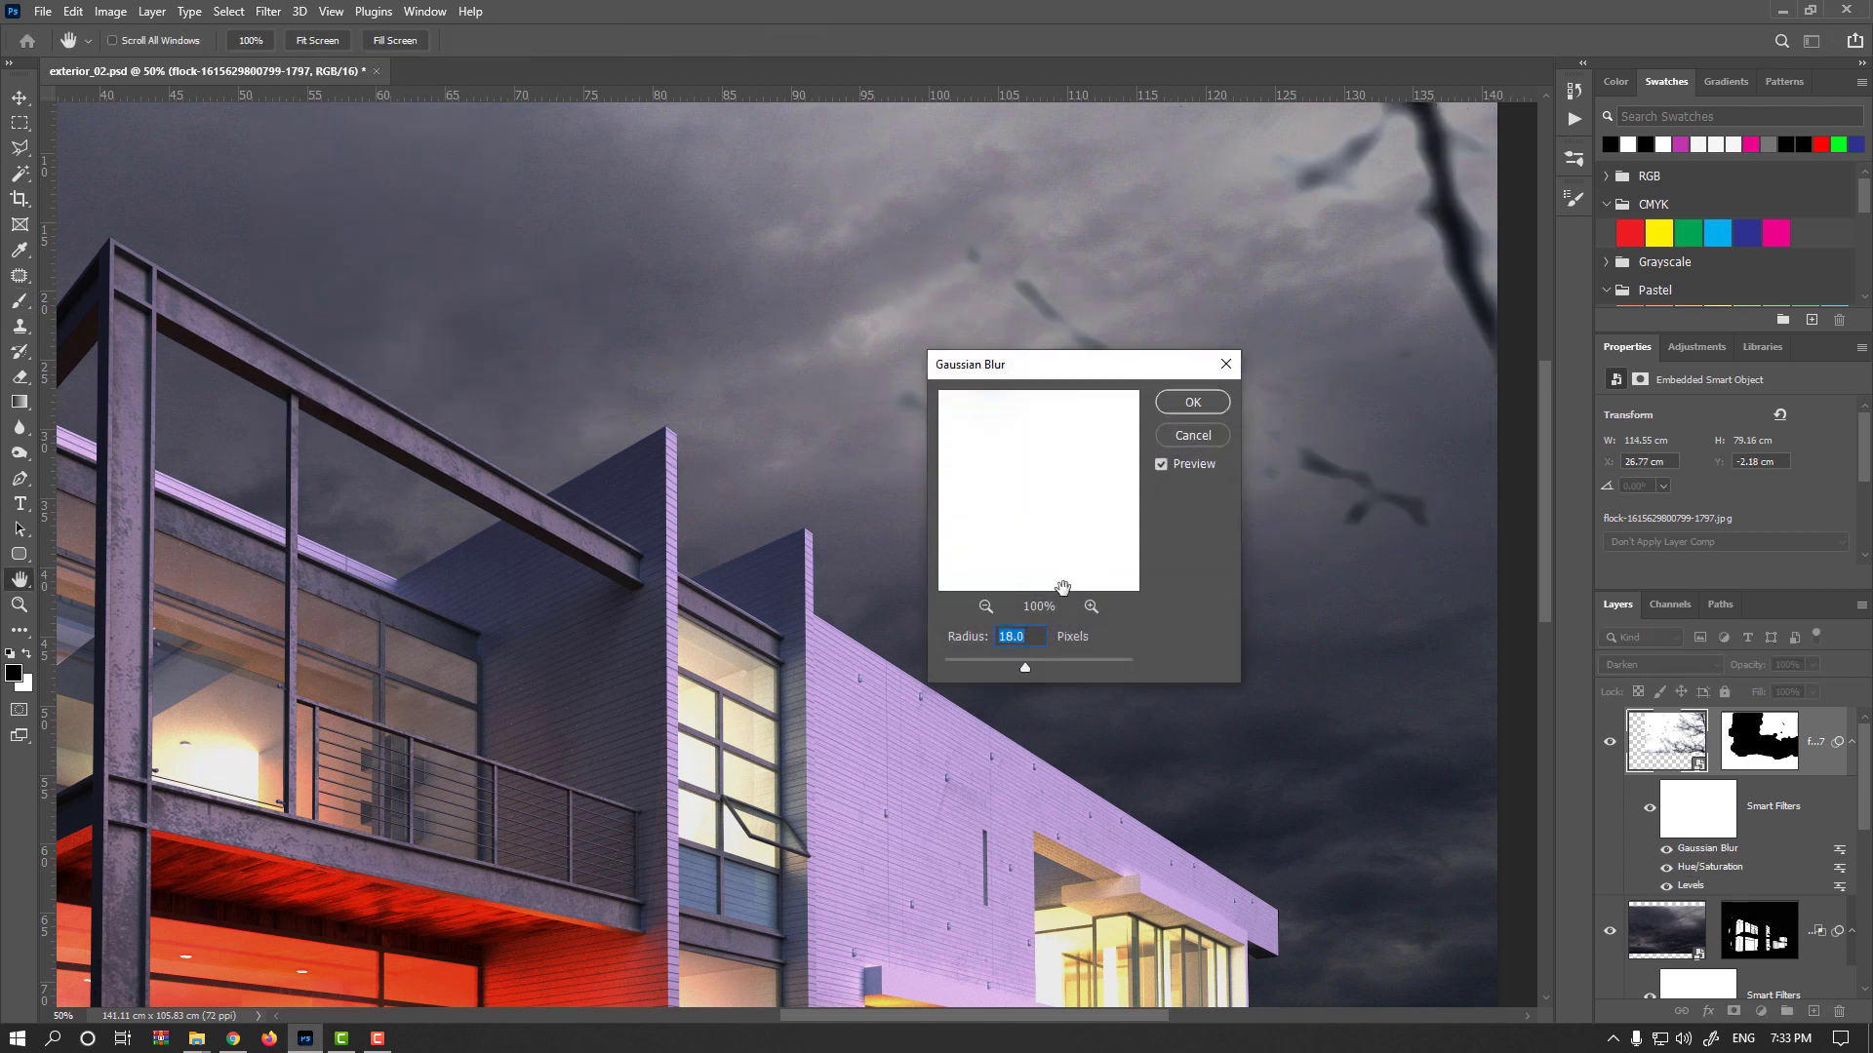
{"action": "left_click_drag", "start_coordinate": [944, 669], "coordinate": [944, 669]}
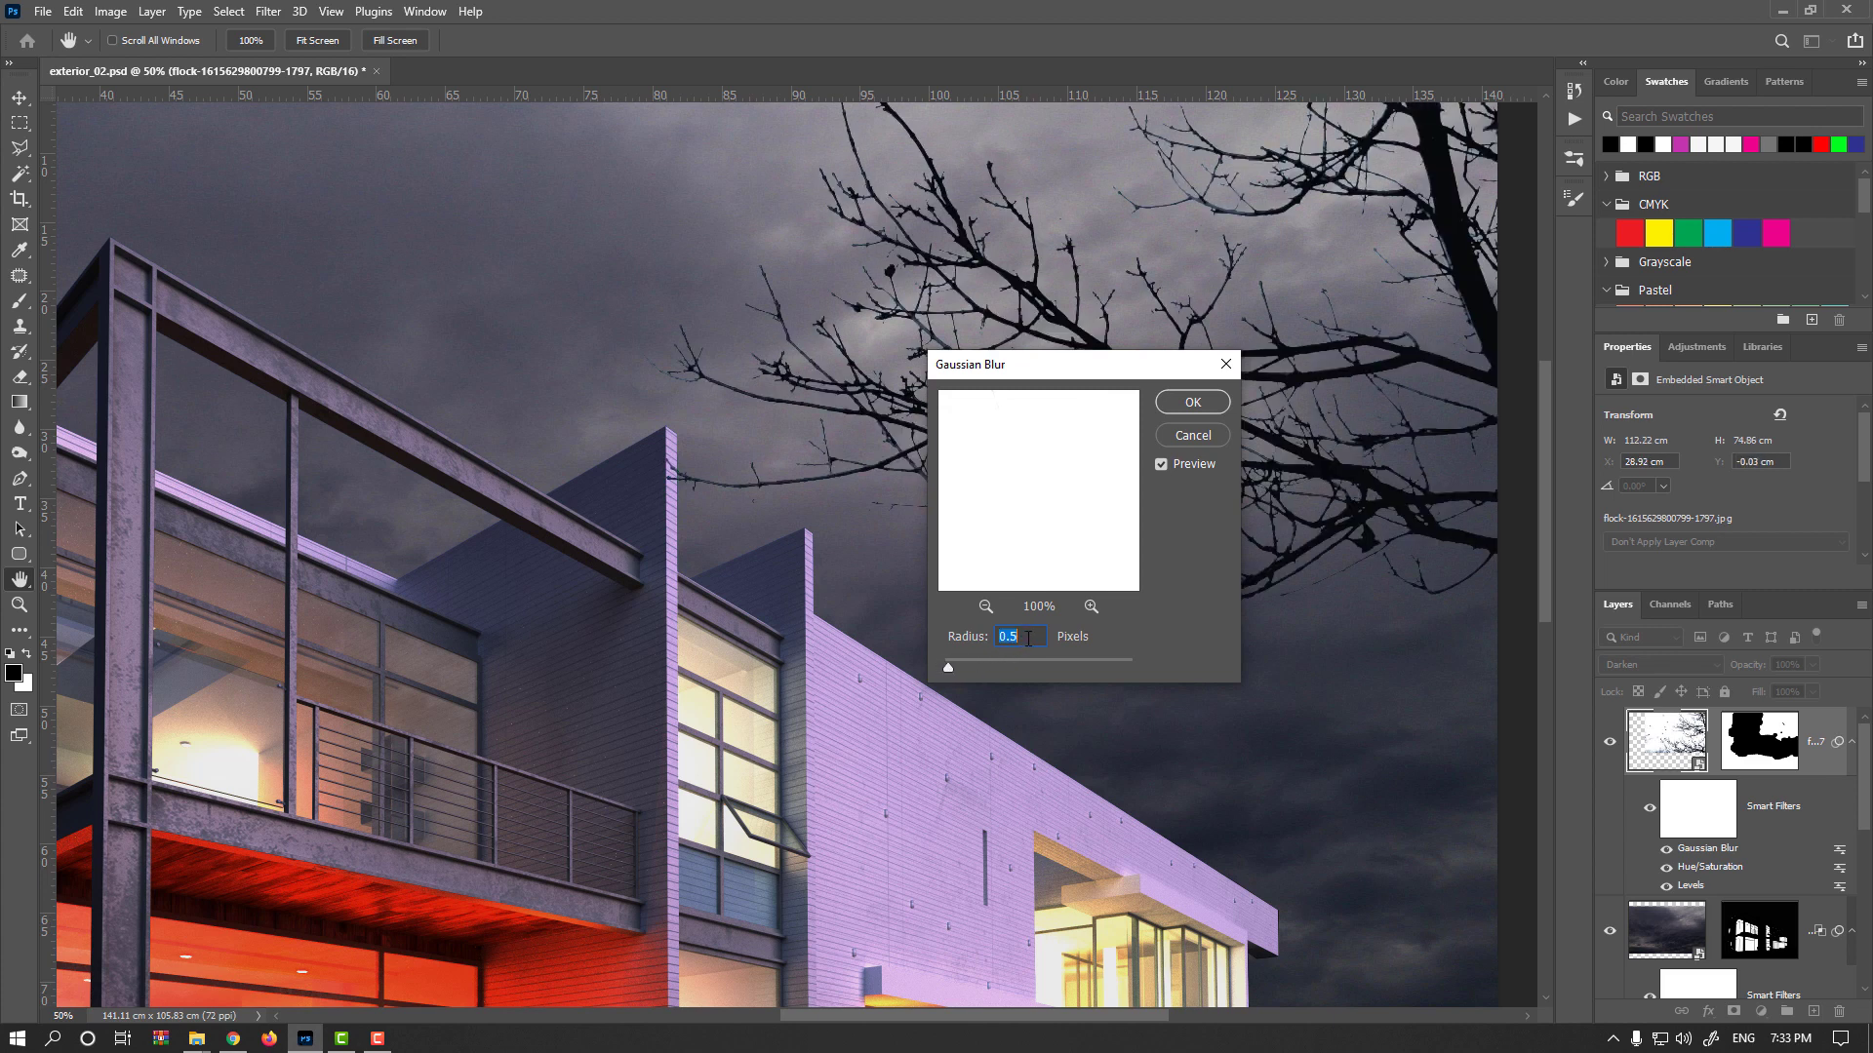
{"action": "key", "text": "Up"}
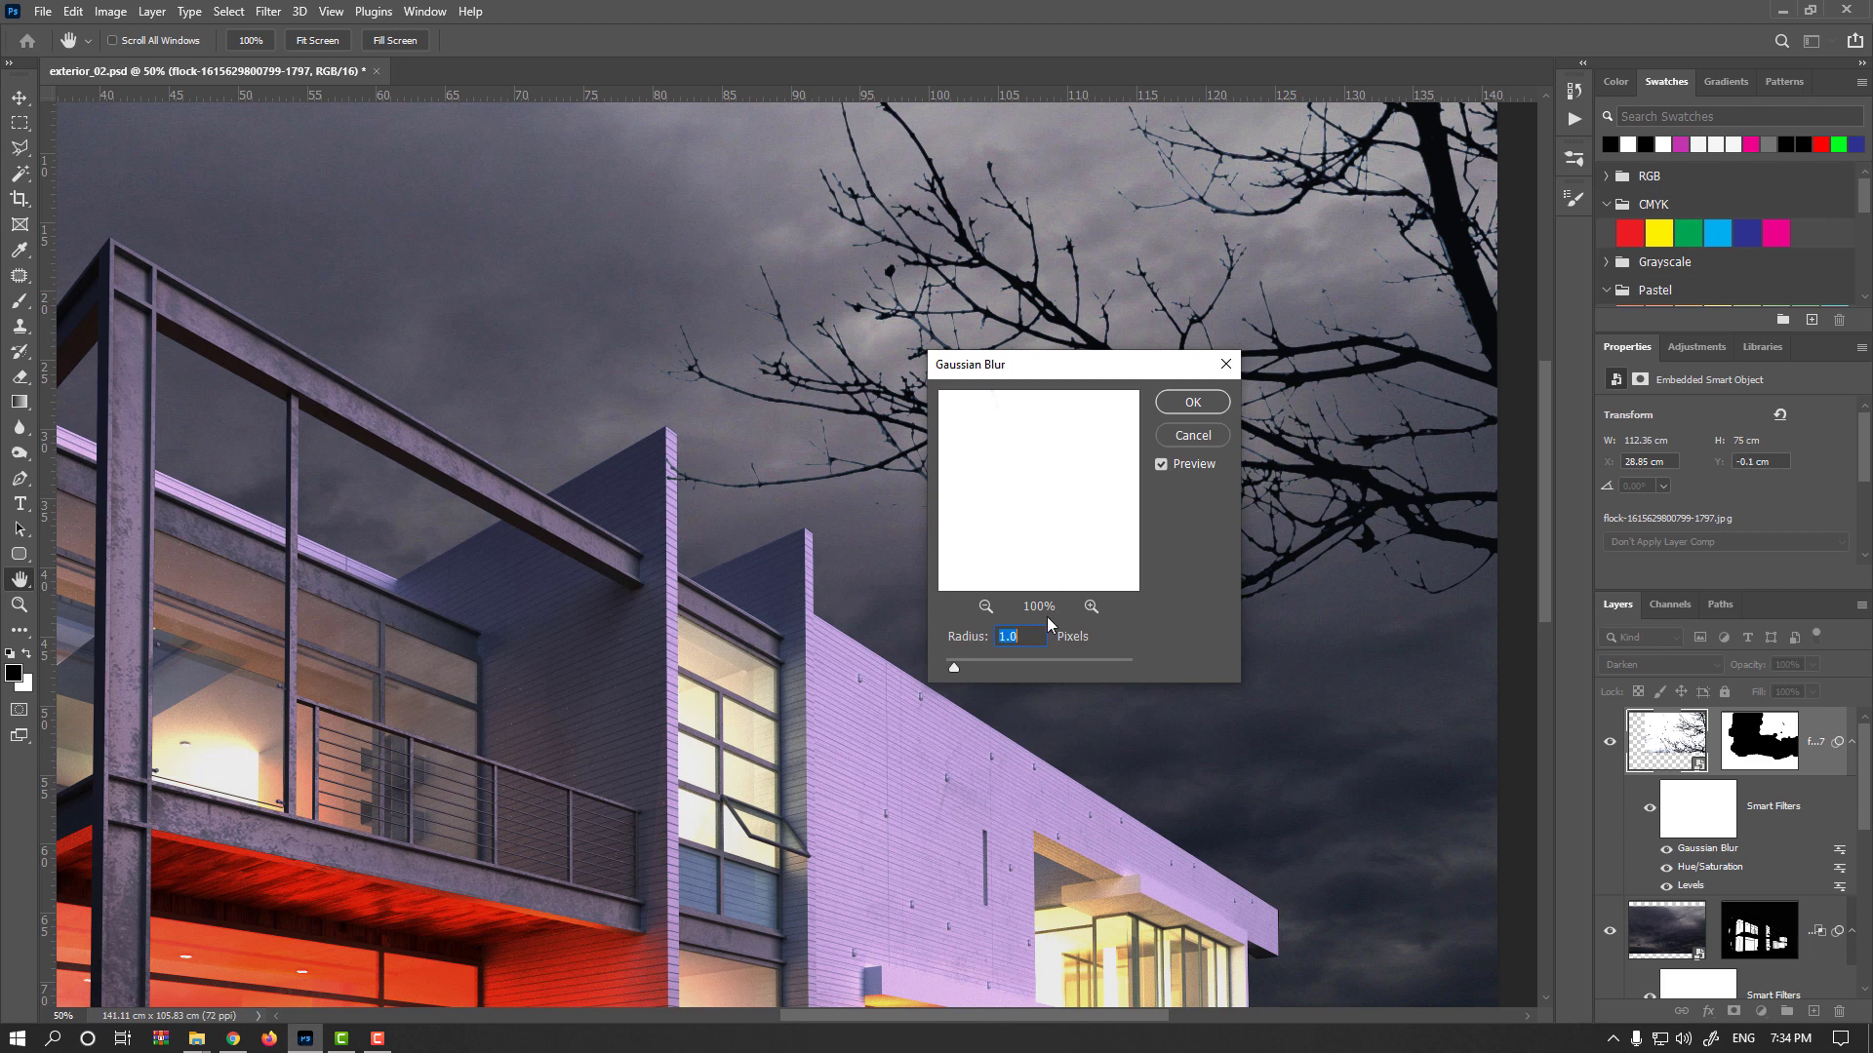
{"action": "left_click", "coordinate": [1192, 402]}
{"action": "key", "text": "ctrl+minus"}
{"action": "key", "text": "ctrl+minus"}
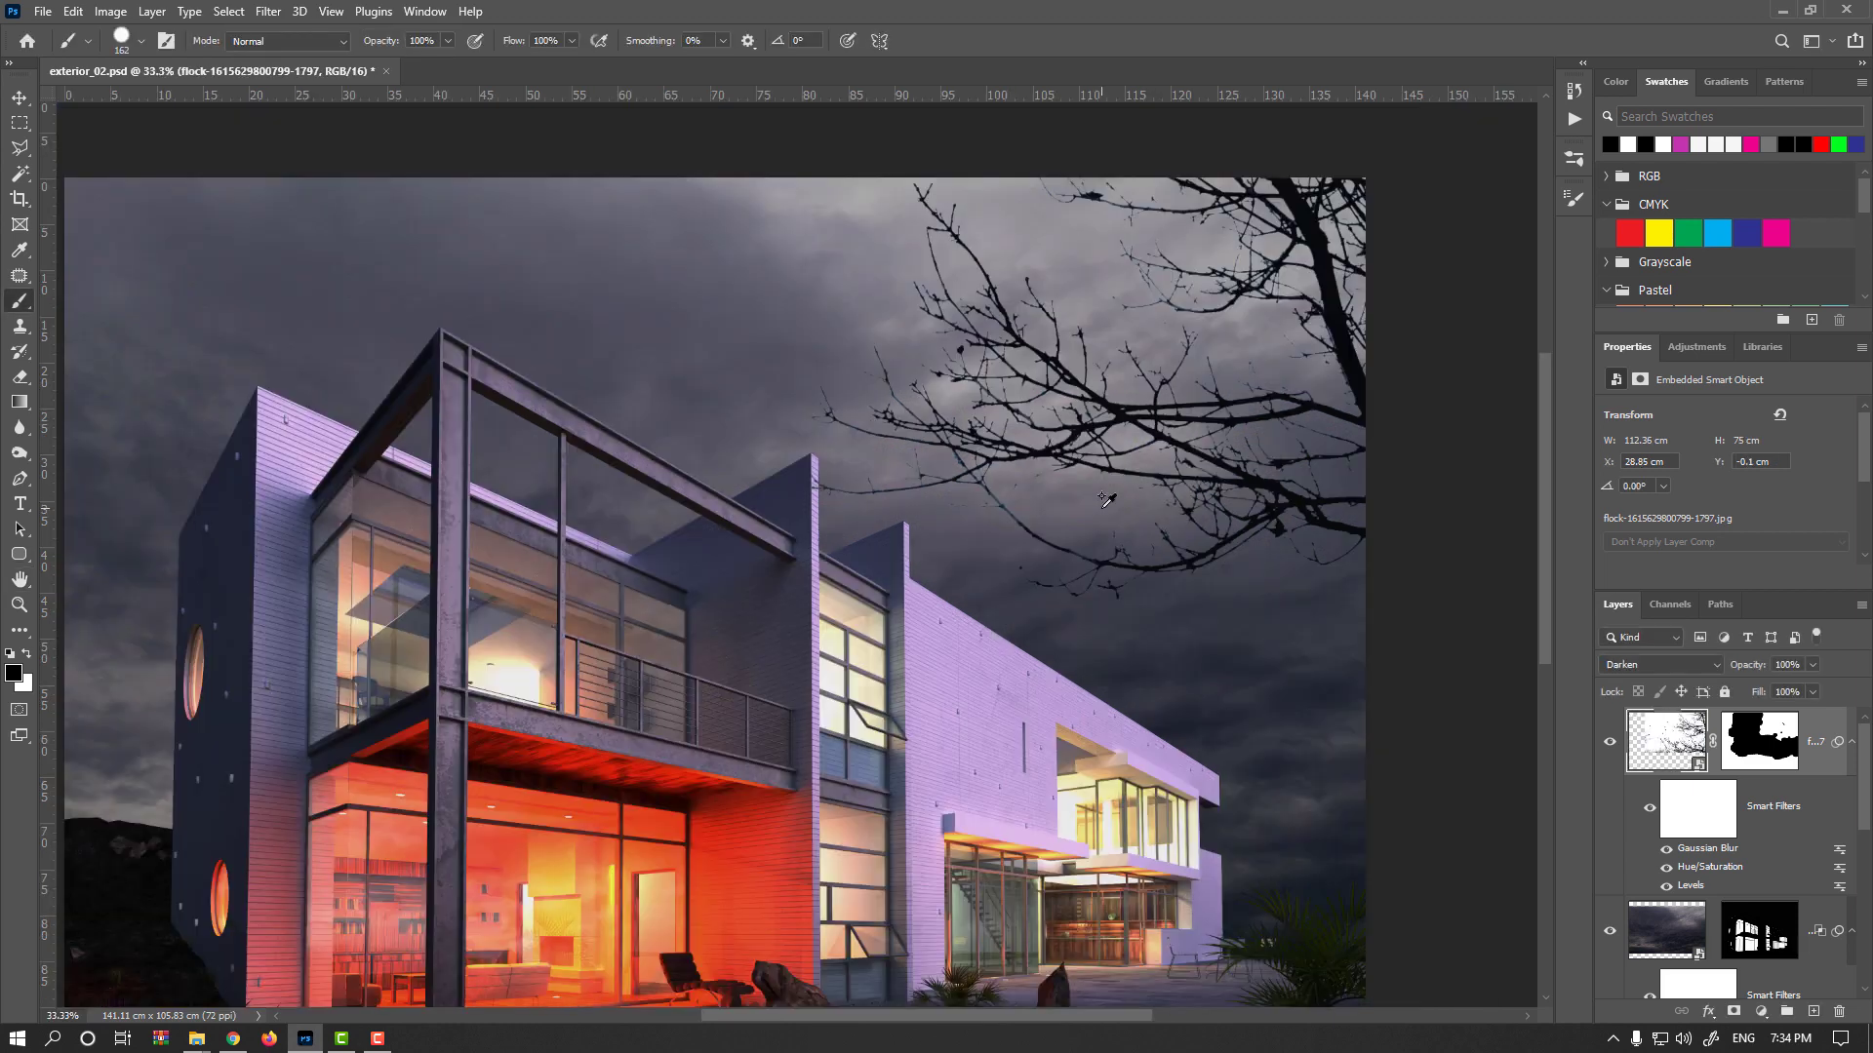